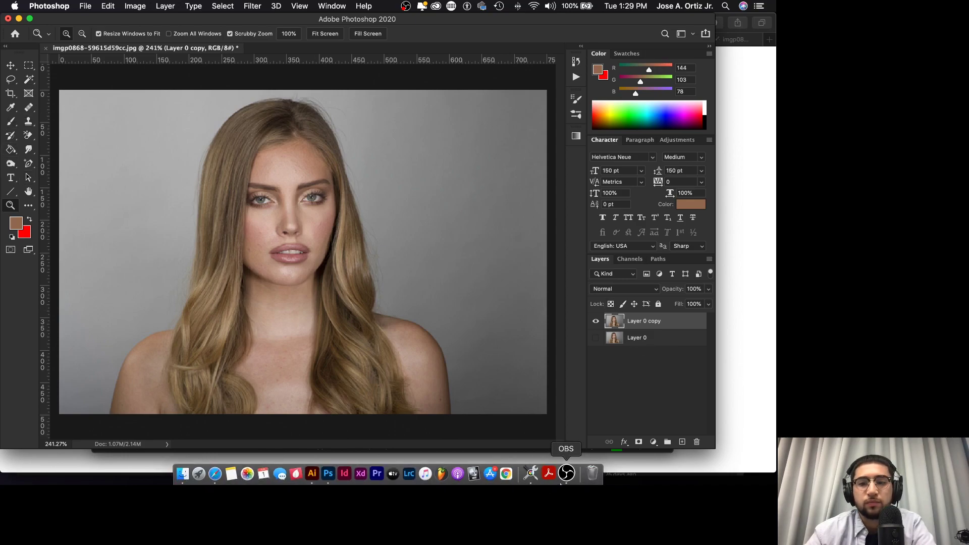
pyautogui.click(615, 452)
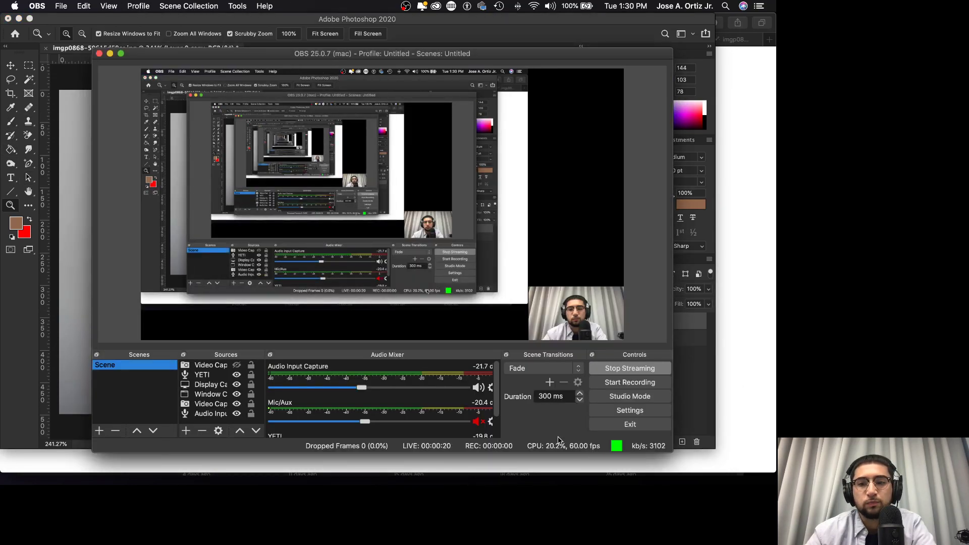
pyautogui.moveTo(567, 477)
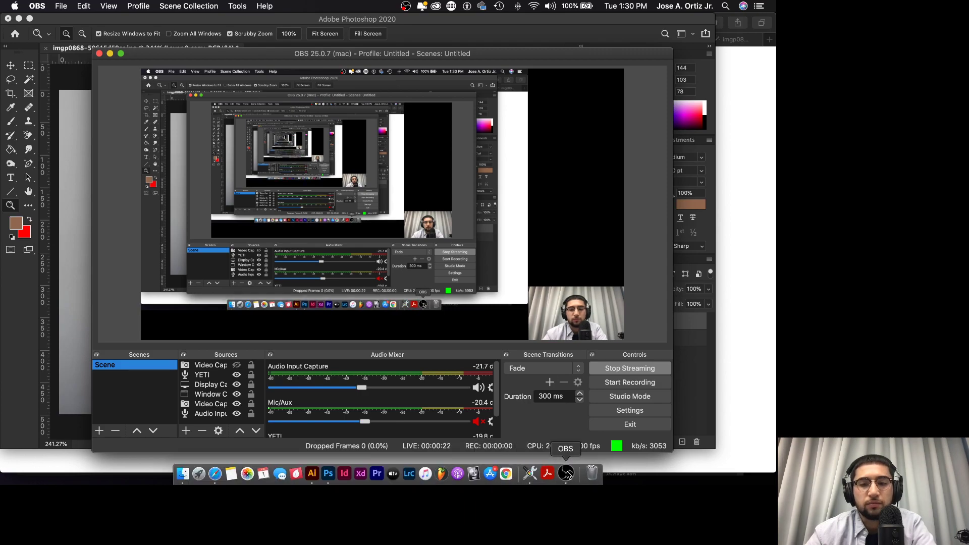
pyautogui.click(327, 482)
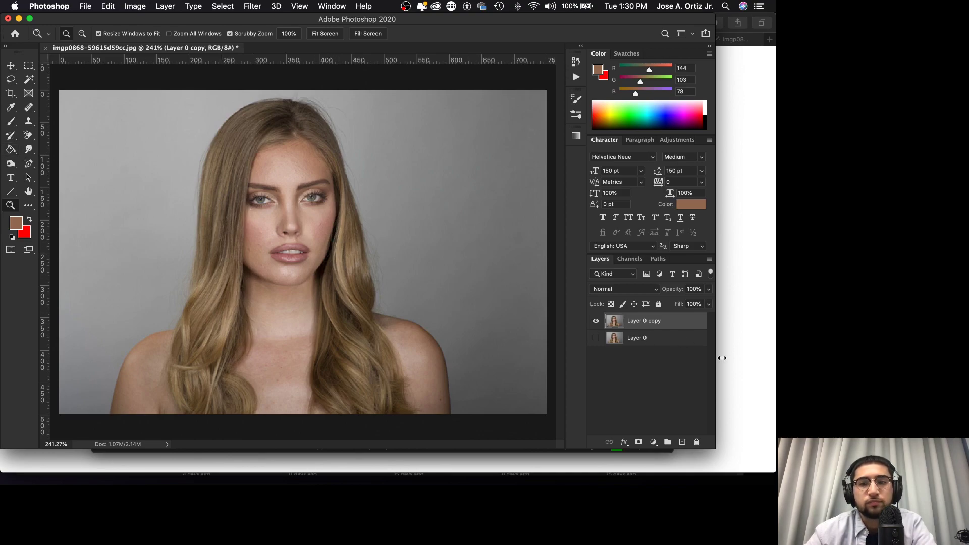
# Step: Duplicate the Layer 0 copy layer and start a Gaussian Blur on the lower of the two copies
pyautogui.moveTo(671, 323); pyautogui.dragTo(682, 441)
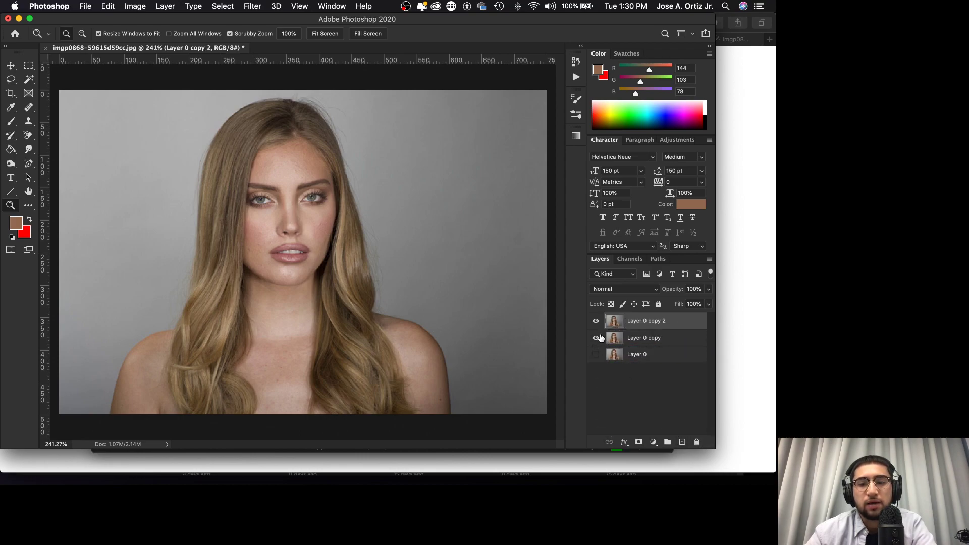
pyautogui.click(653, 341)
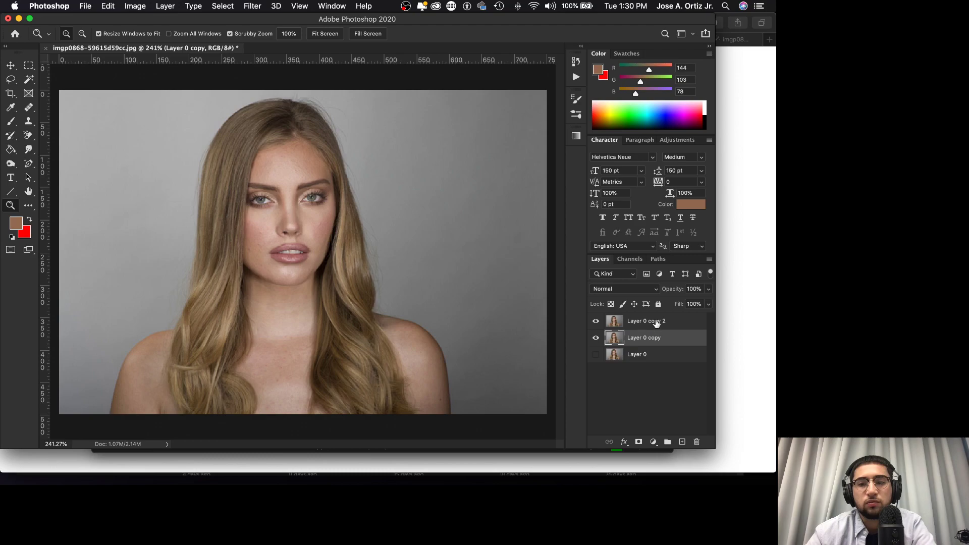
pyautogui.click(253, 5)
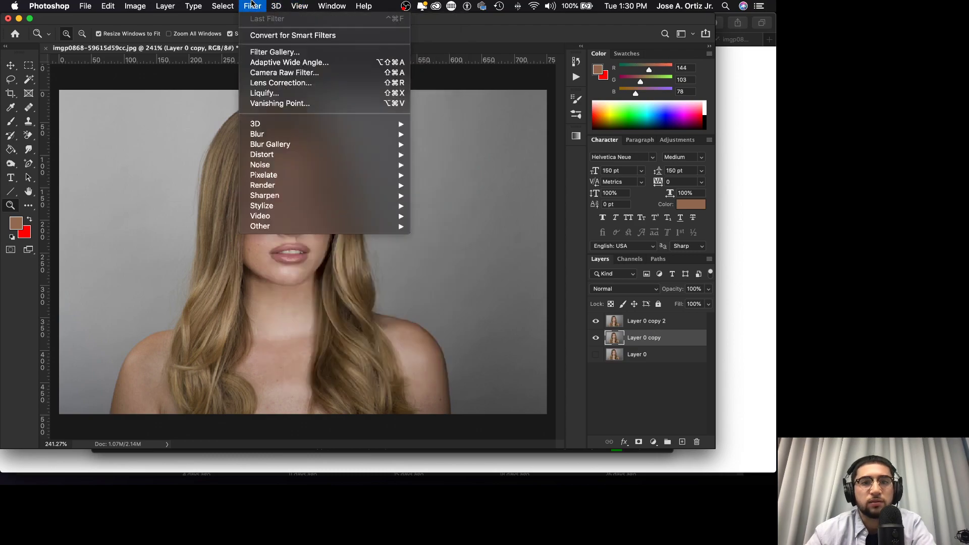
pyautogui.moveTo(322, 135)
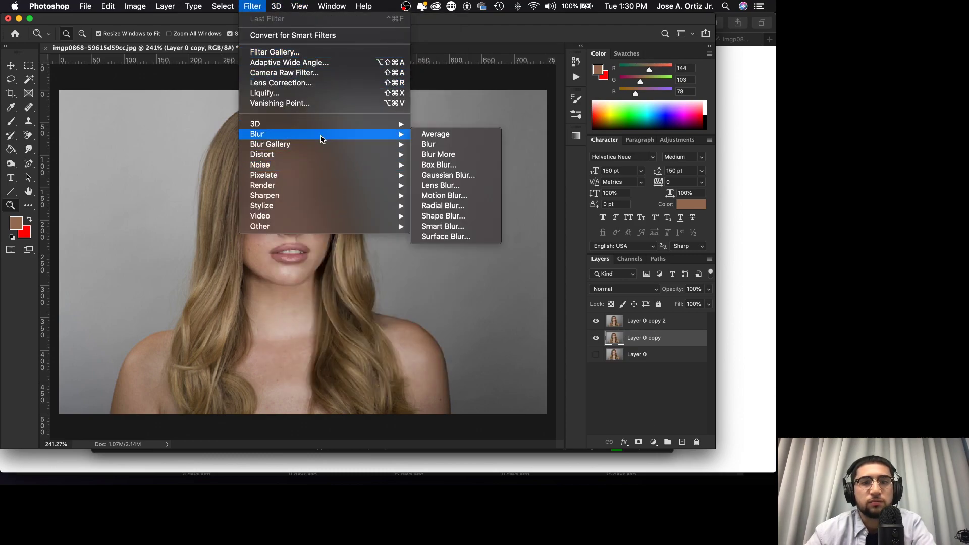
pyautogui.click(464, 175)
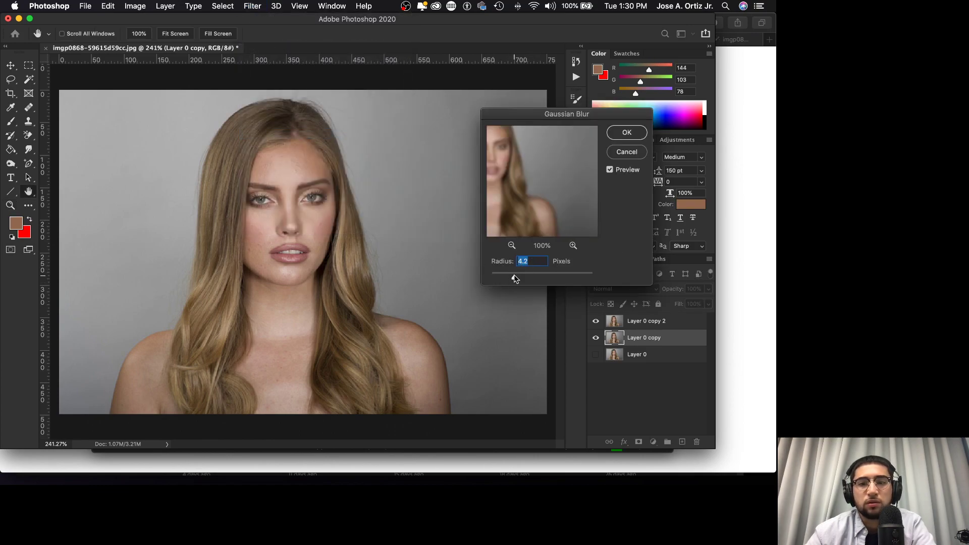
# Step: Apply the Gaussian Blur to Layer 0 copy with a radius of 1.2 pixels, judging the effect on the face in the enlarged preview
pyautogui.moveTo(514, 125); pyautogui.dragTo(523, 119)
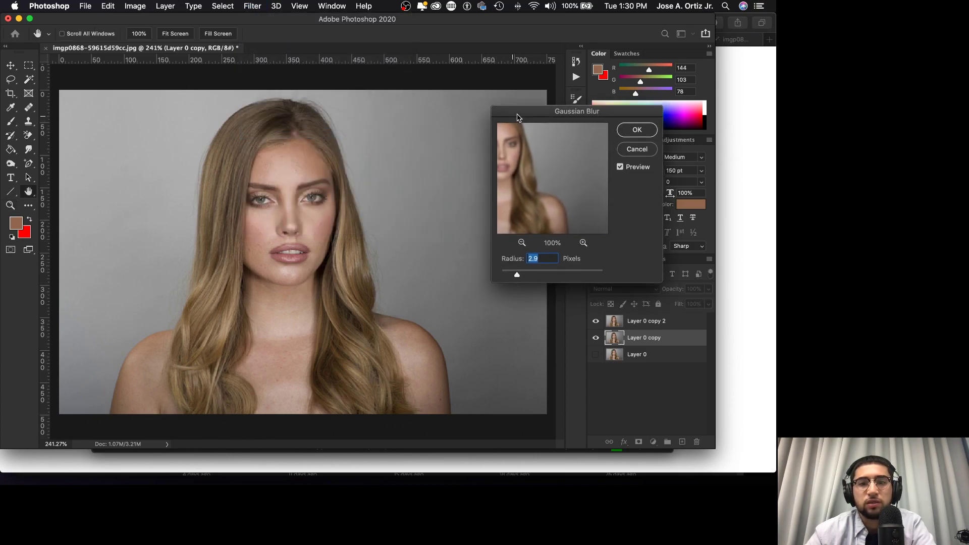
pyautogui.click(520, 241)
pyautogui.click(582, 241)
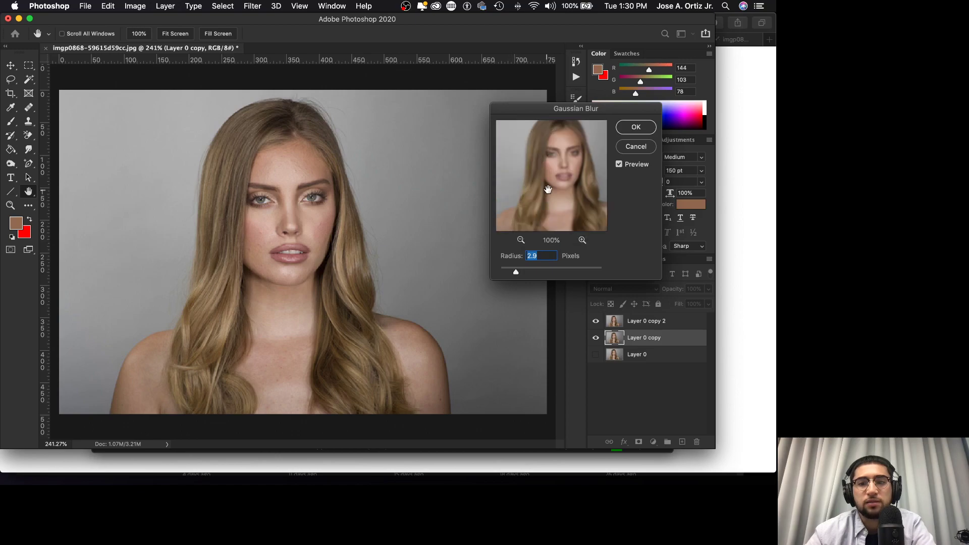
pyautogui.click(582, 241)
pyautogui.click(582, 240)
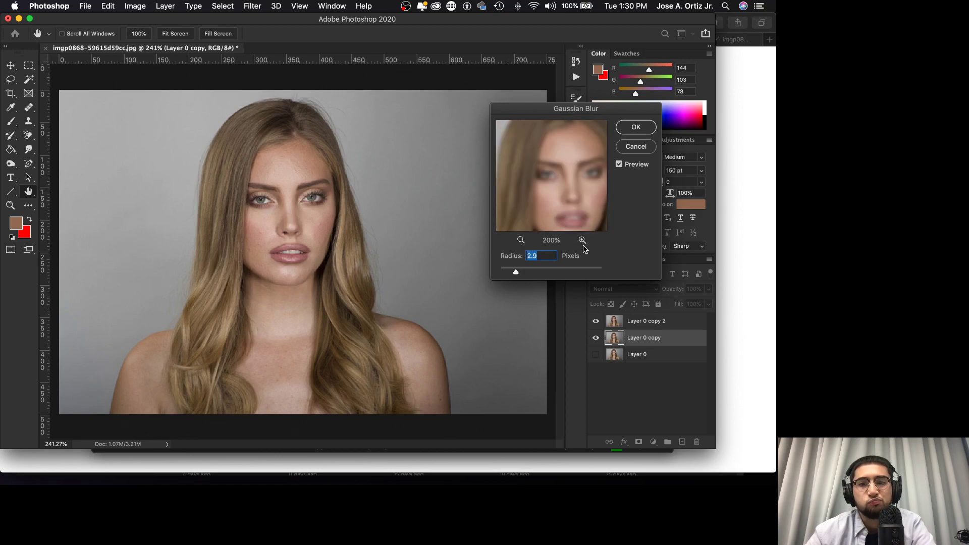
pyautogui.moveTo(565, 229); pyautogui.dragTo(561, 213)
pyautogui.moveTo(515, 267); pyautogui.dragTo(505, 274)
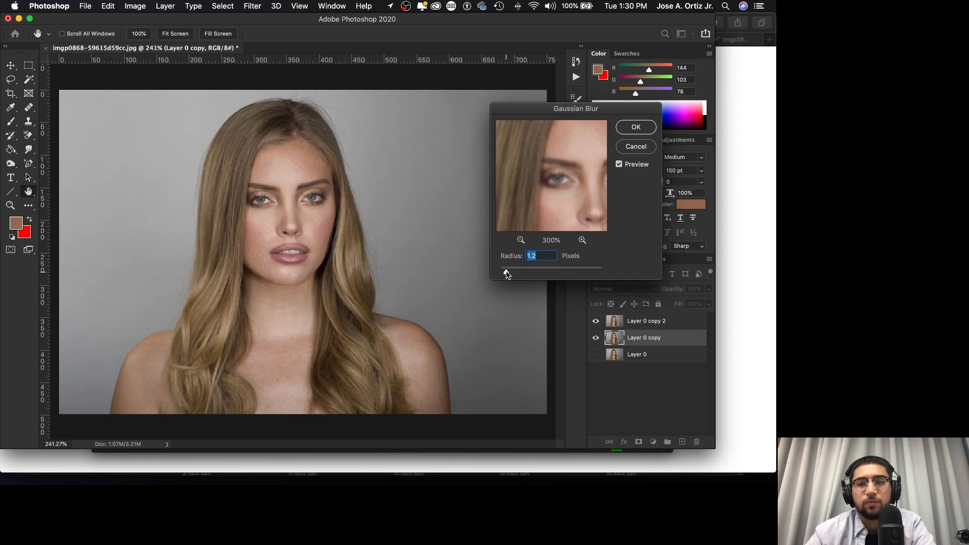
pyautogui.moveTo(535, 172)
pyautogui.mouseDown()
pyautogui.moveTo(559, 166)
pyautogui.moveTo(532, 198)
pyautogui.moveTo(527, 222)
pyautogui.moveTo(517, 178)
pyautogui.mouseUp()
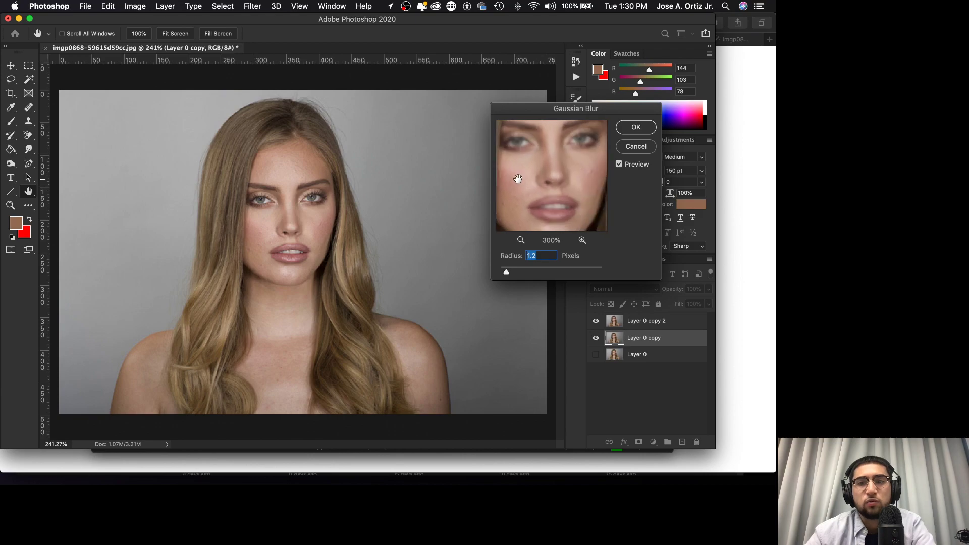
pyautogui.click(636, 127)
pyautogui.press('z')
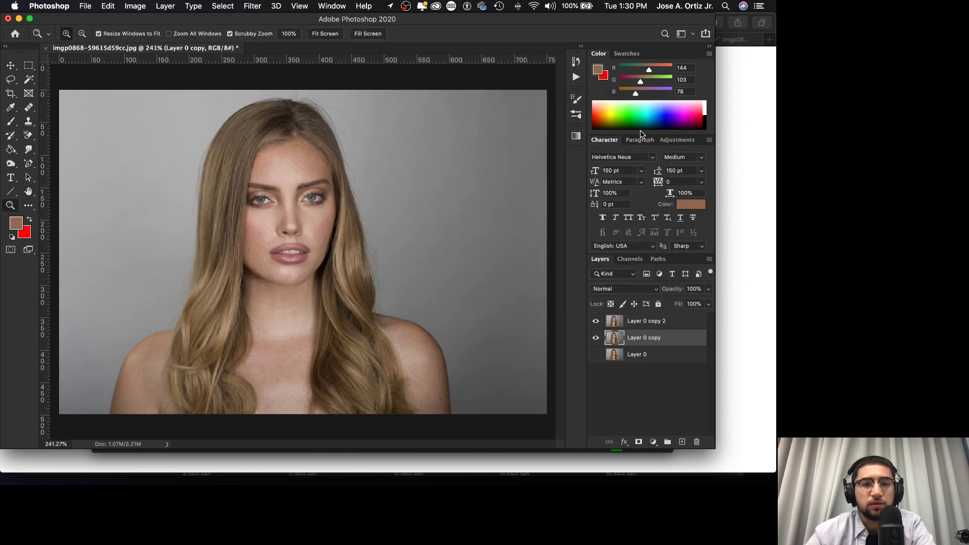
# Step: Hide and reshow Layer 0 copy 2 to inspect the blurred layer beneath, and make Layer 0 copy 2 the active layer
pyautogui.click(596, 321)
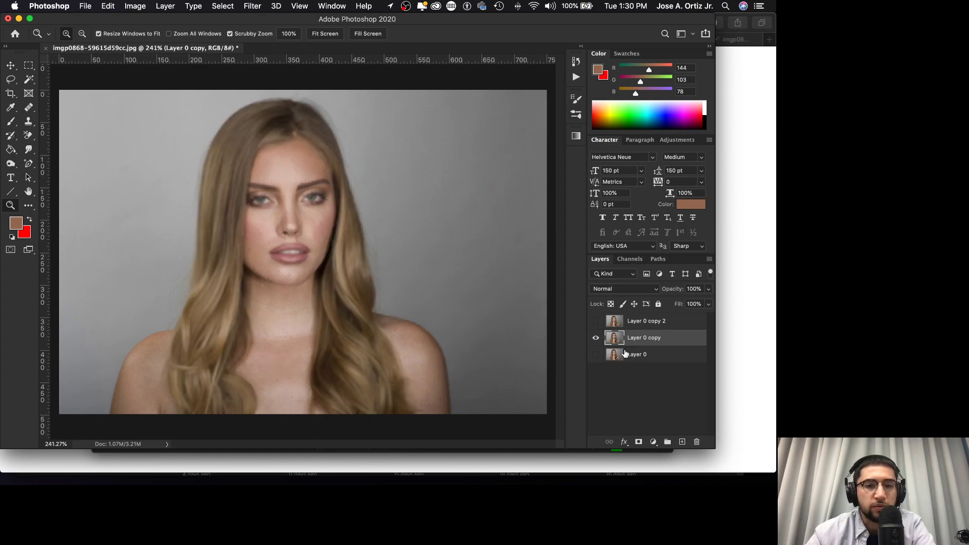
pyautogui.click(595, 321)
pyautogui.click(653, 323)
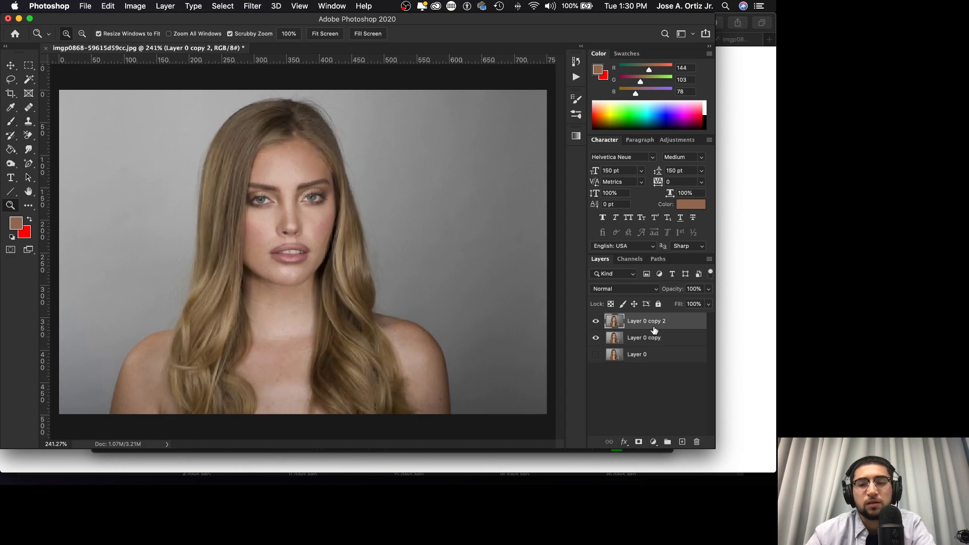
pyautogui.click(167, 6)
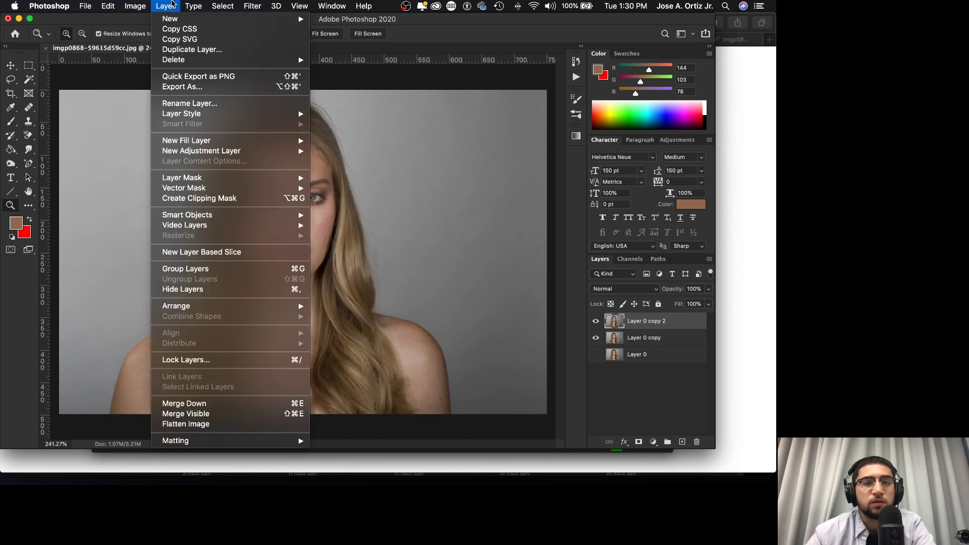
pyautogui.moveTo(134, 5)
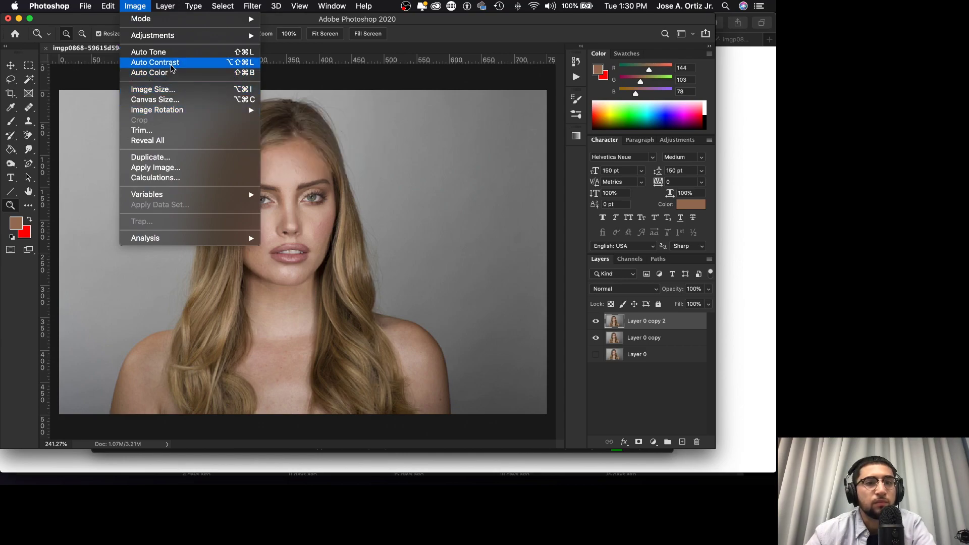
pyautogui.click(194, 168)
pyautogui.click(161, 79)
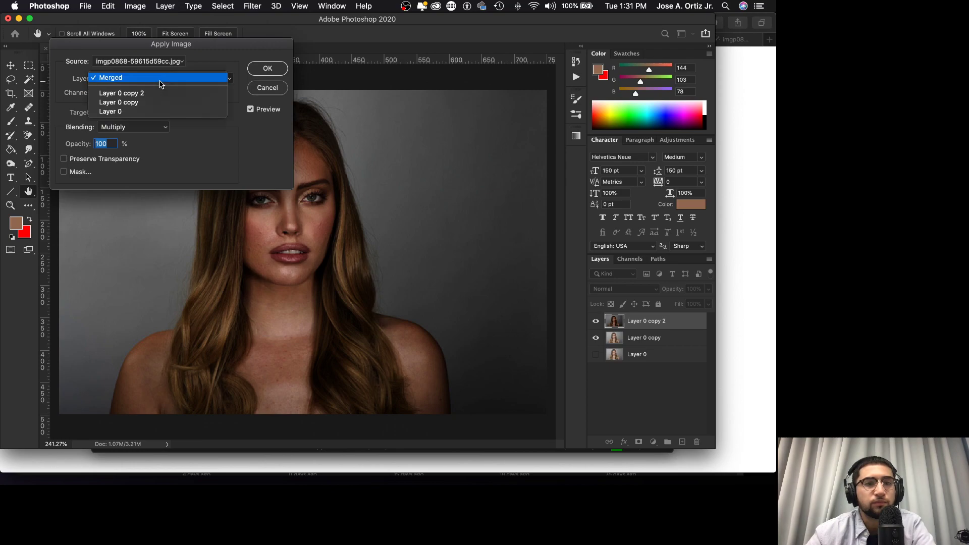
pyautogui.click(161, 83)
pyautogui.click(160, 83)
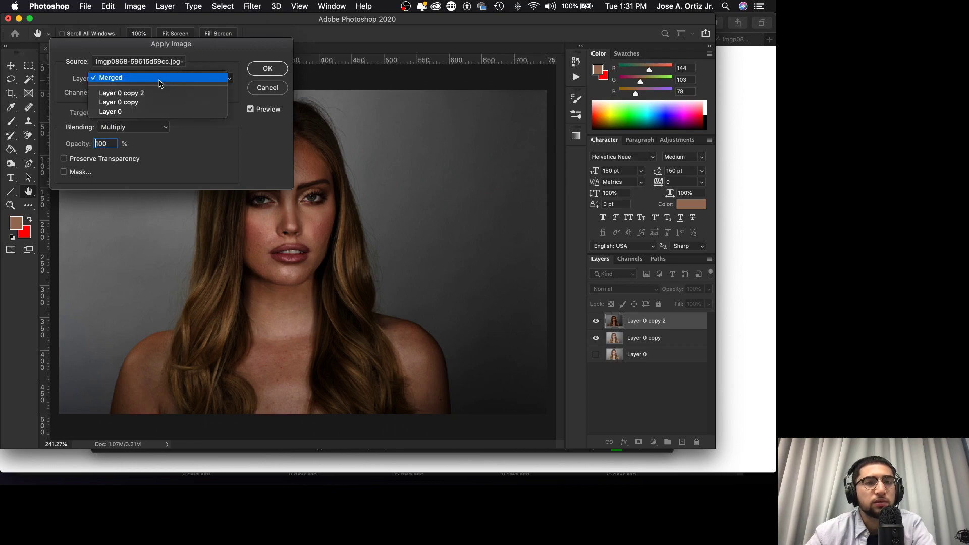
pyautogui.click(161, 94)
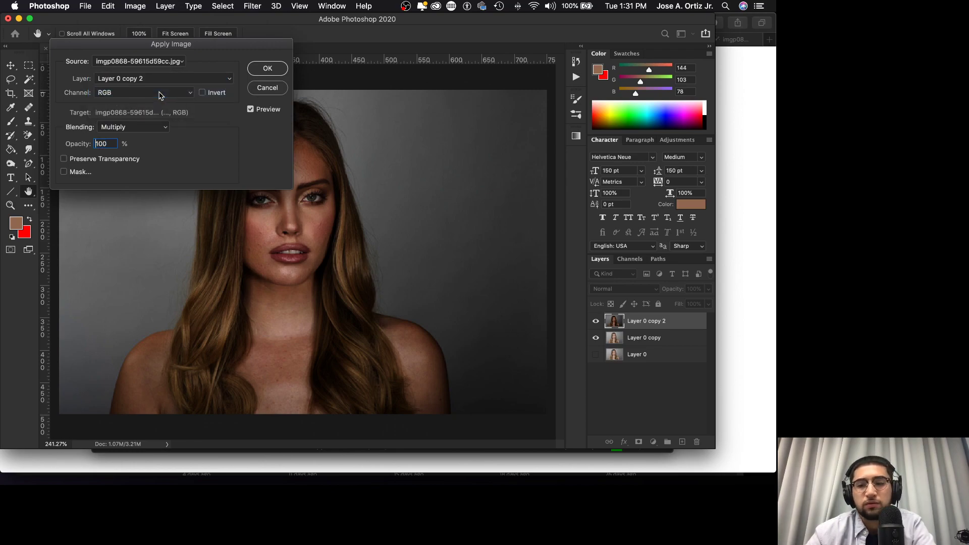
pyautogui.click(163, 94)
pyautogui.click(164, 97)
pyautogui.click(146, 127)
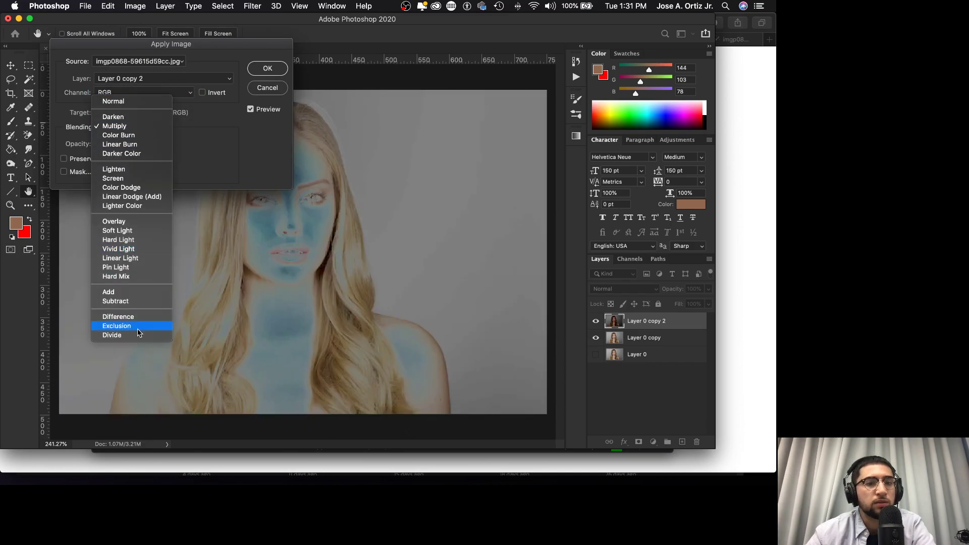
pyautogui.click(139, 318)
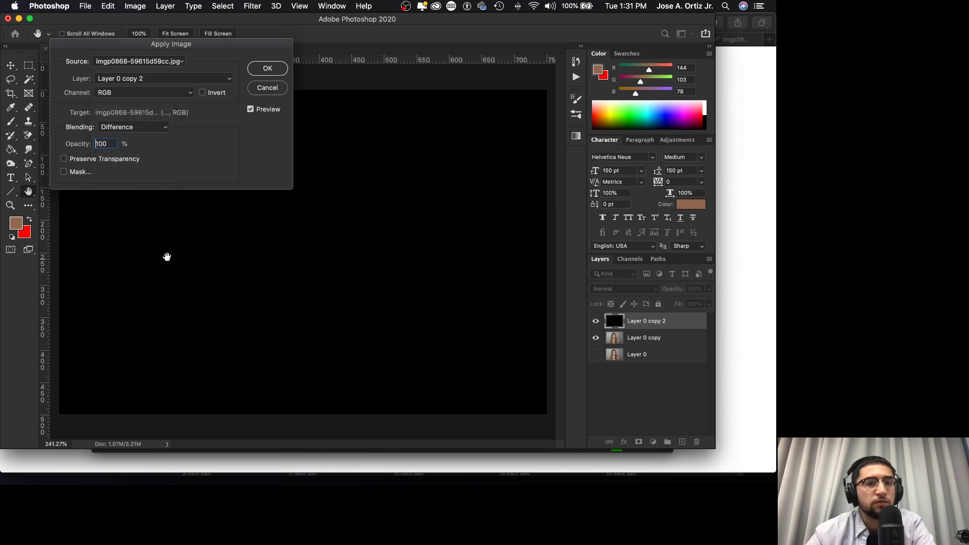
pyautogui.click(204, 94)
pyautogui.click(160, 127)
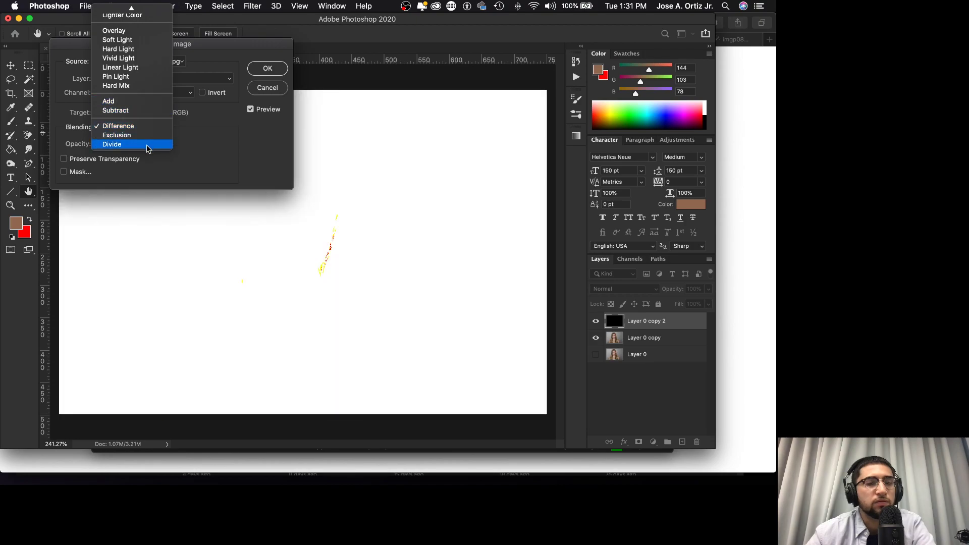
pyautogui.click(221, 156)
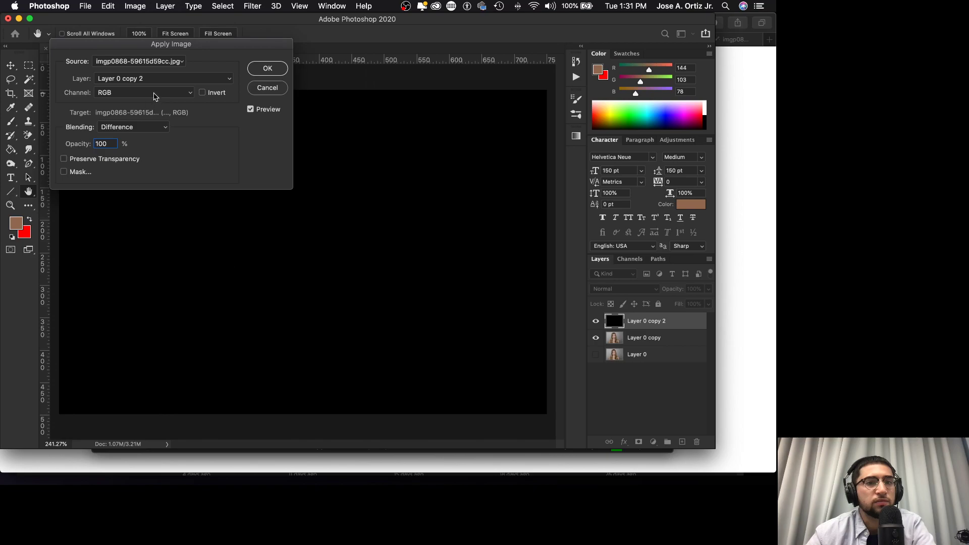
pyautogui.click(155, 95)
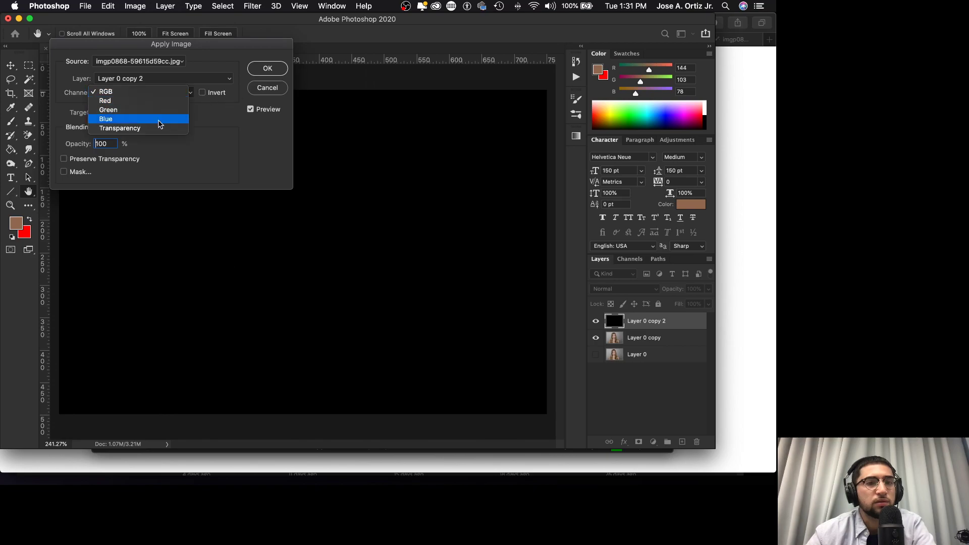
pyautogui.click(158, 126)
pyautogui.click(146, 95)
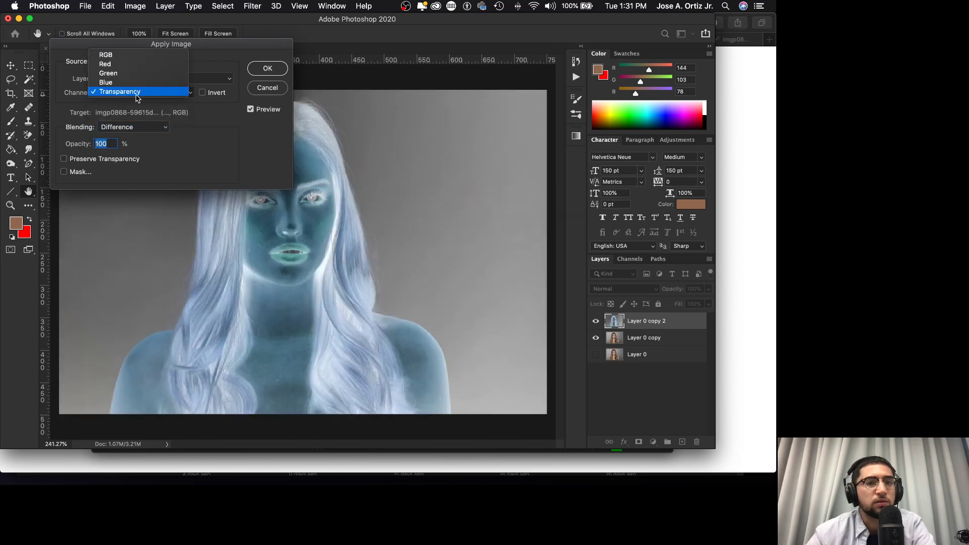
pyautogui.click(211, 139)
pyautogui.click(145, 93)
pyautogui.click(149, 64)
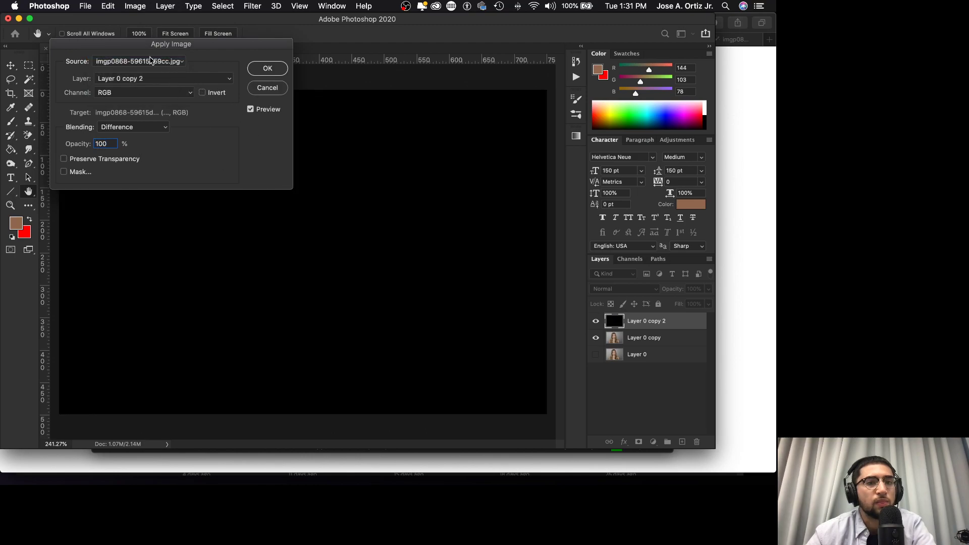
pyautogui.click(154, 61)
pyautogui.click(158, 61)
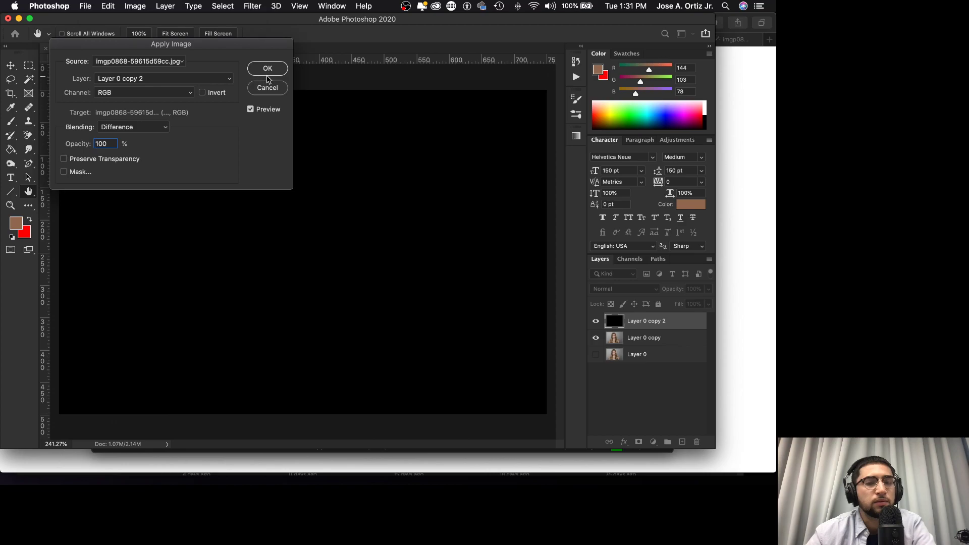
pyautogui.click(269, 94)
# Step: Start Apply Image on Layer 0 copy 2 and choose Layer 0 copy 2 as the source layer
pyautogui.click(165, 5)
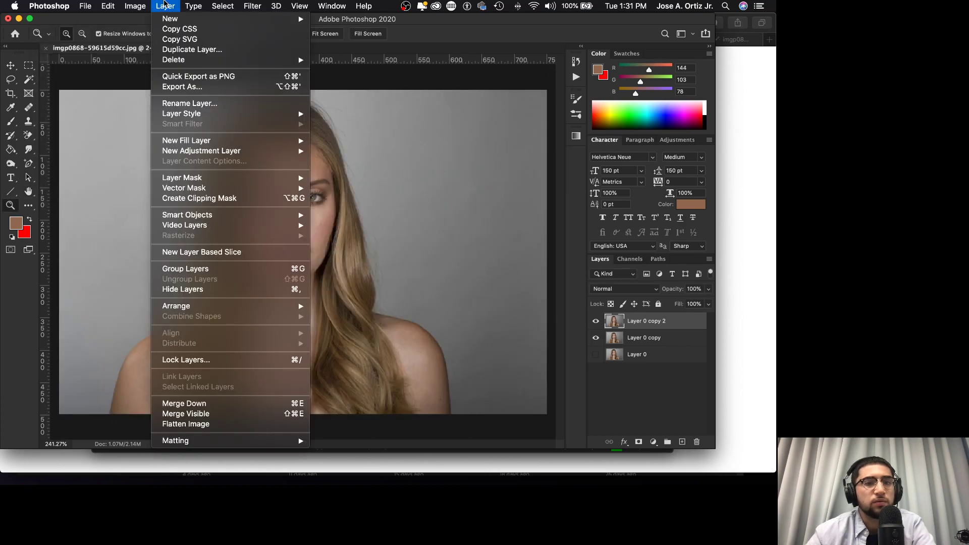
pyautogui.moveTo(137, 5)
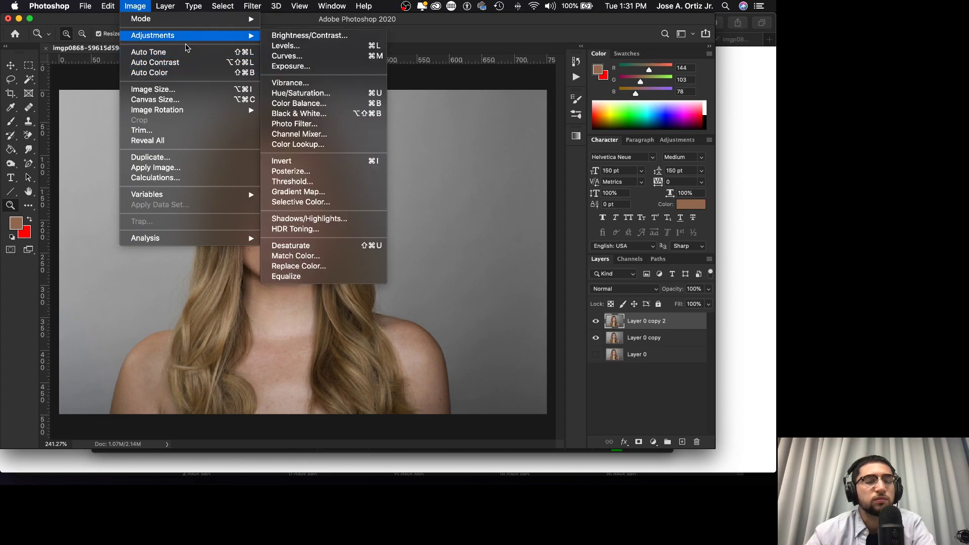
pyautogui.moveTo(224, 4)
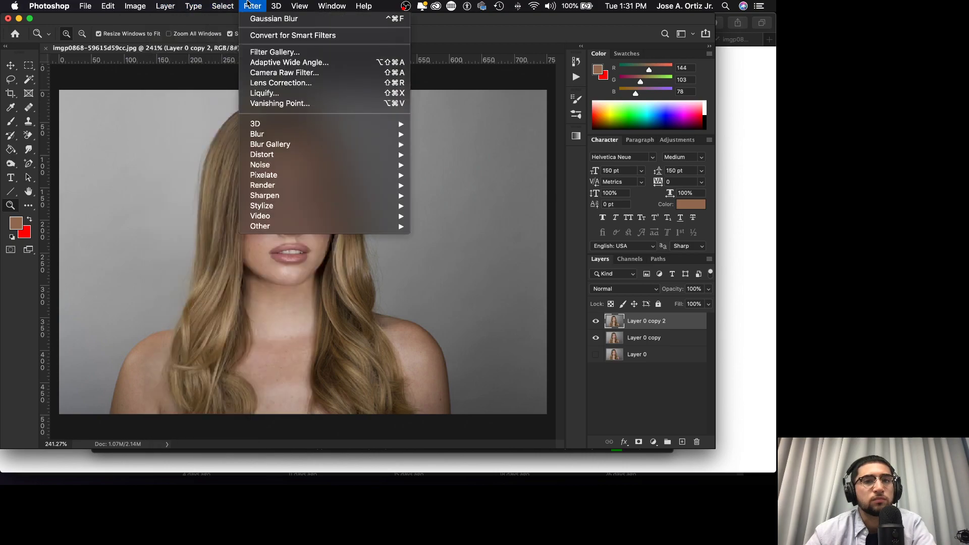
pyautogui.moveTo(170, 3)
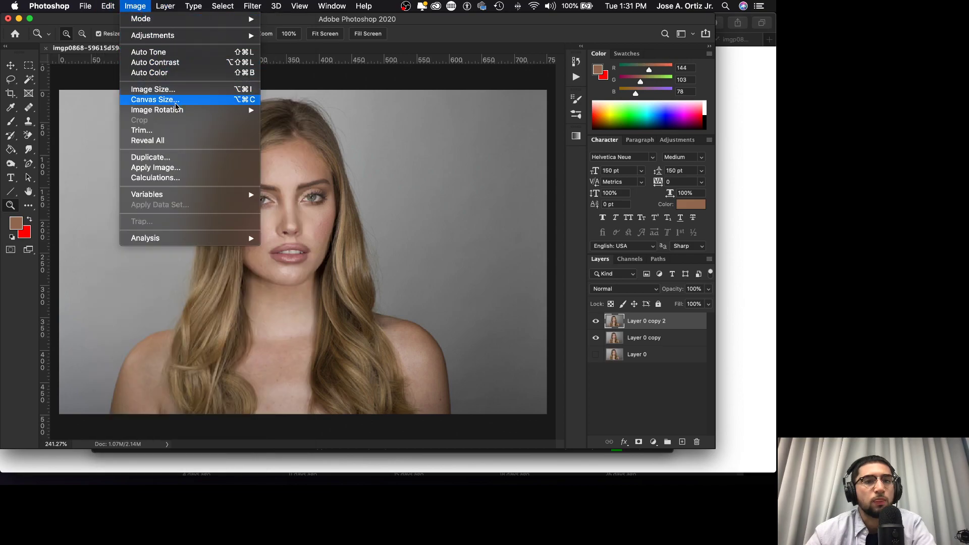
pyautogui.click(178, 171)
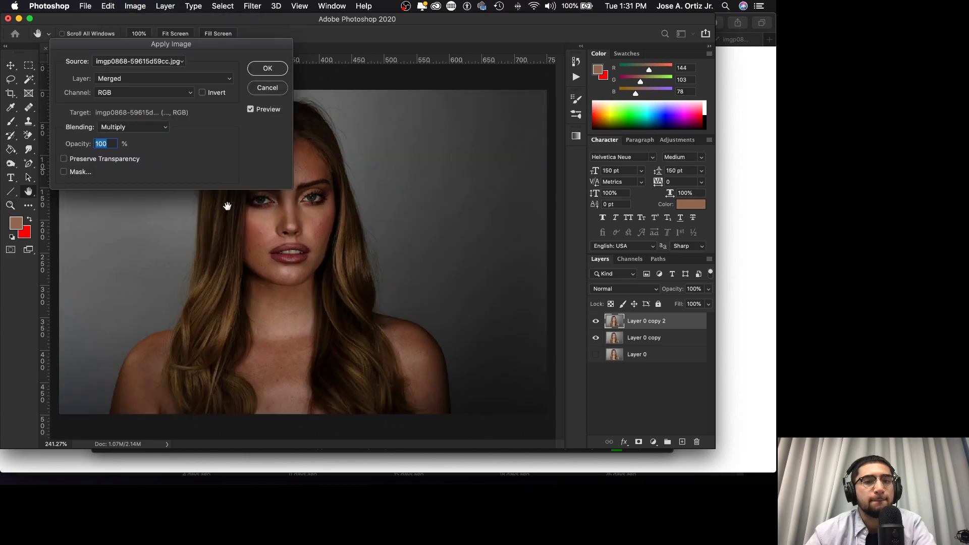
pyautogui.click(167, 84)
pyautogui.click(172, 94)
# Step: Set the Apply Image blending to Subtract and apply it to Layer 0 copy 2
pyautogui.click(150, 130)
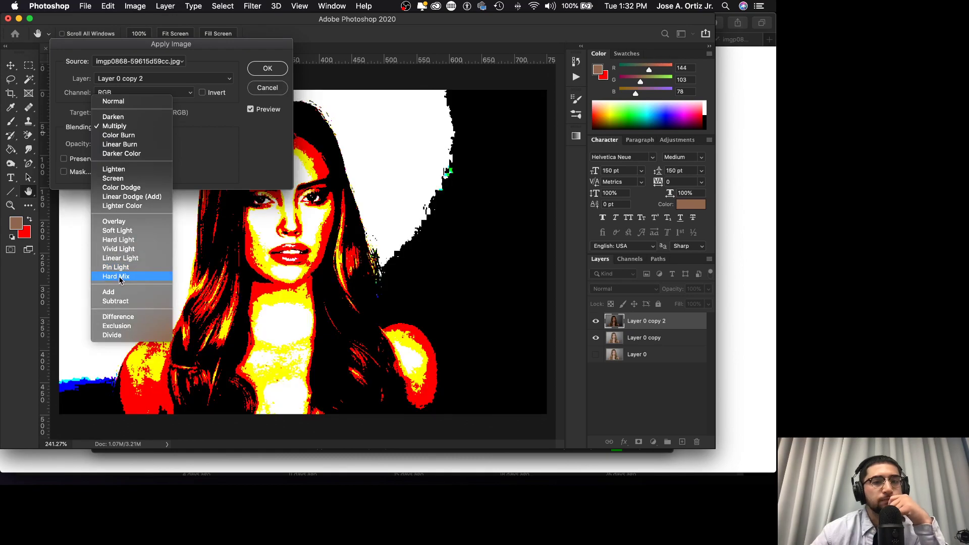
pyautogui.click(116, 301)
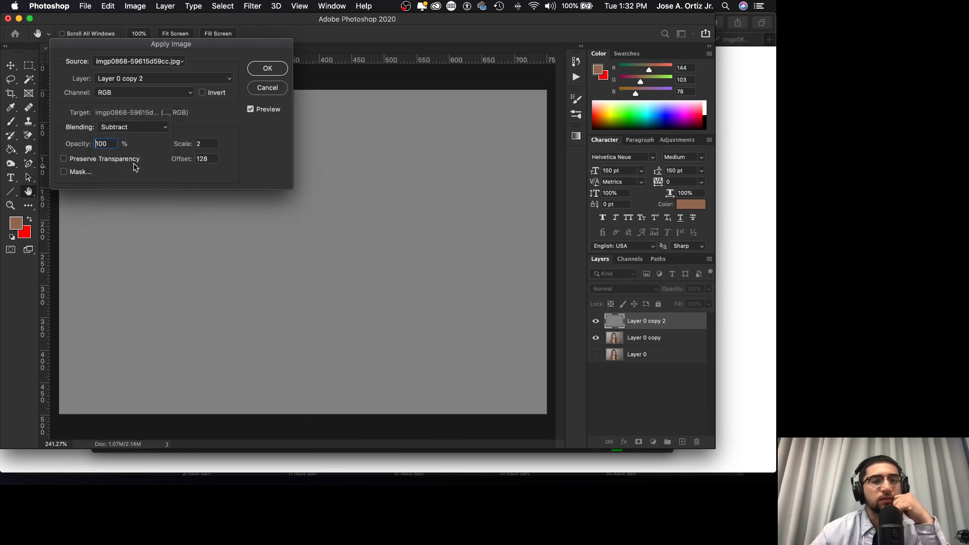
pyautogui.click(121, 160)
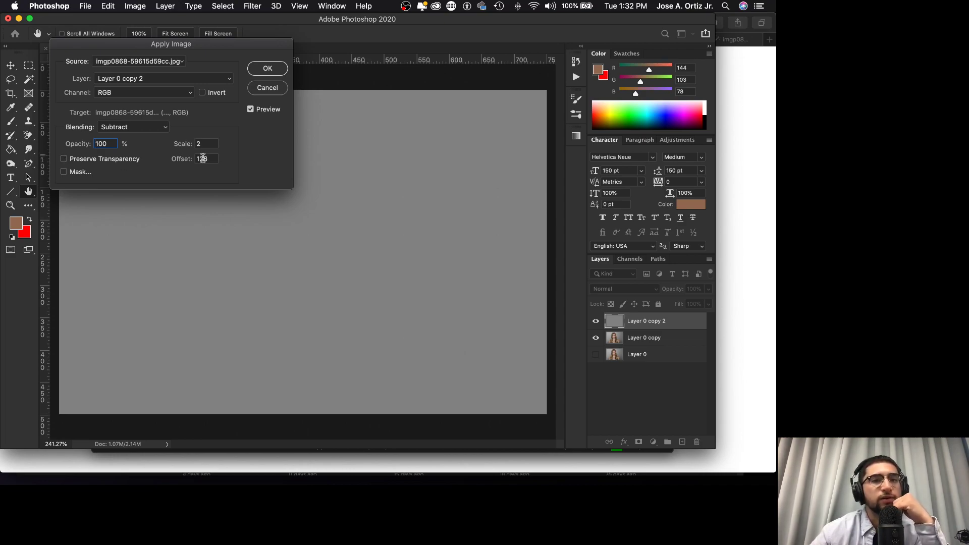
pyautogui.click(183, 99)
pyautogui.click(184, 98)
pyautogui.click(282, 74)
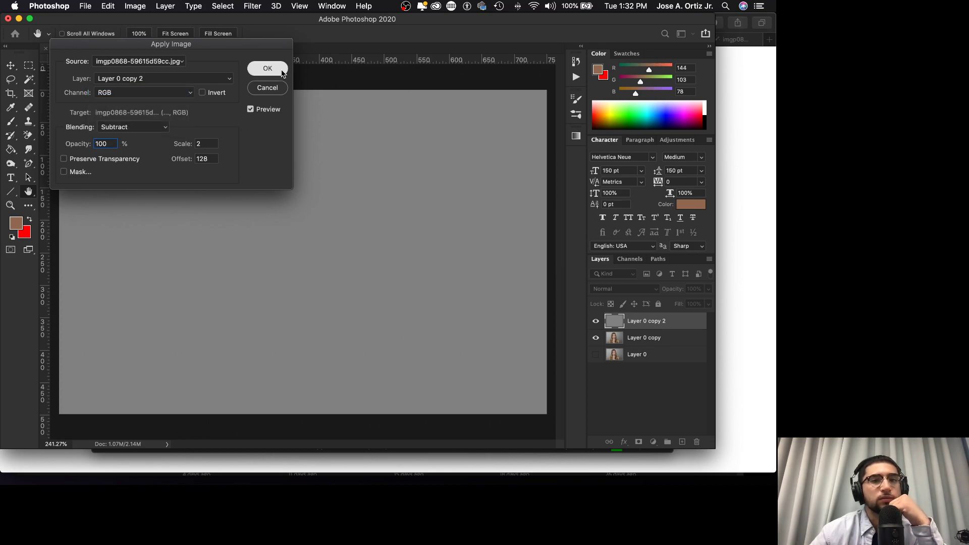
# Step: Try the Linear Light blend mode on Layer 0 copy 2 and test its opacity and fill sliders
pyautogui.click(637, 290)
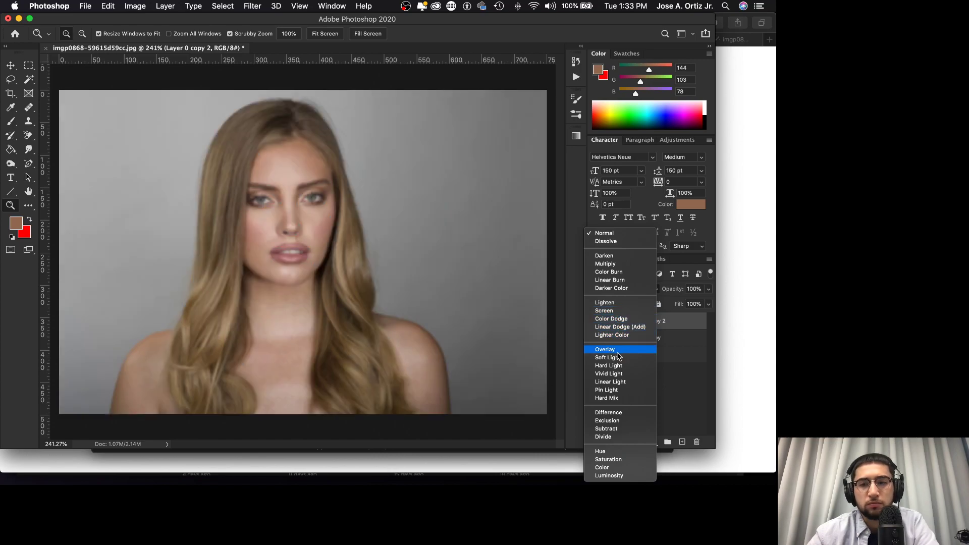
pyautogui.click(614, 381)
pyautogui.click(706, 290)
pyautogui.moveTo(707, 302); pyautogui.dragTo(648, 307)
pyautogui.click(709, 304)
pyautogui.moveTo(709, 317)
pyautogui.mouseDown()
pyautogui.moveTo(659, 324)
pyautogui.moveTo(725, 314)
pyautogui.mouseUp()
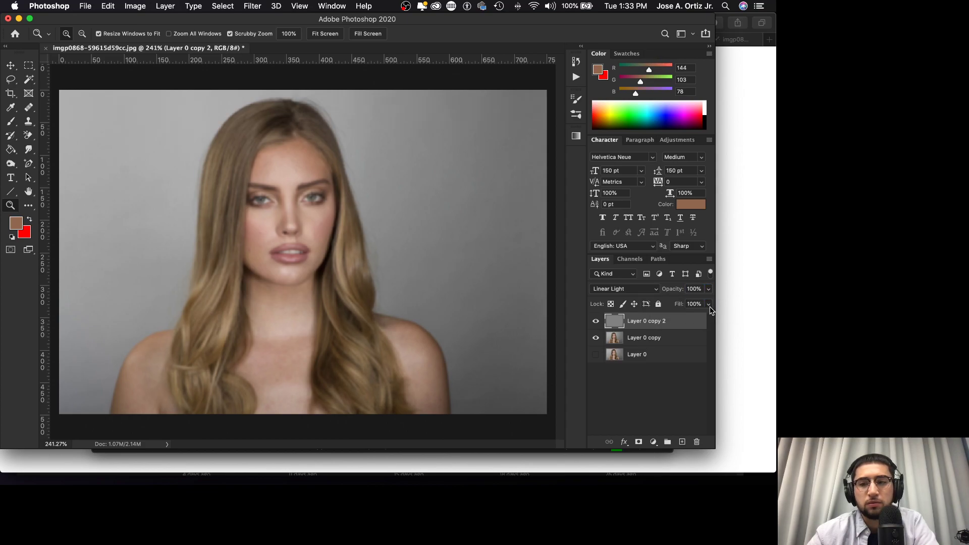
# Step: Try the Exclusion blend mode on Layer 0 copy 2, and return the layer to Normal
pyautogui.click(649, 291)
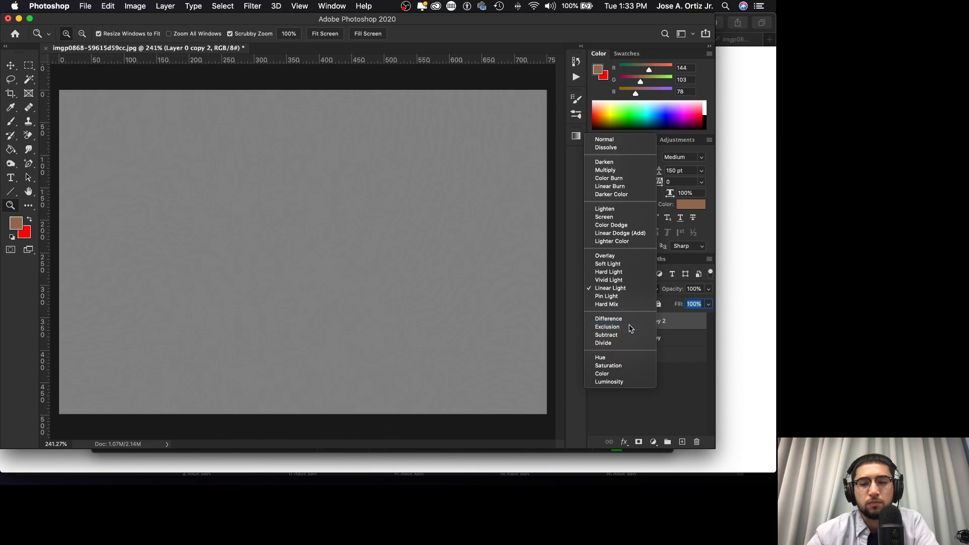
pyautogui.click(607, 327)
pyautogui.moveTo(694, 305)
pyautogui.mouseDown()
pyautogui.moveTo(666, 305)
pyautogui.moveTo(711, 302)
pyautogui.moveTo(706, 295)
pyautogui.mouseUp()
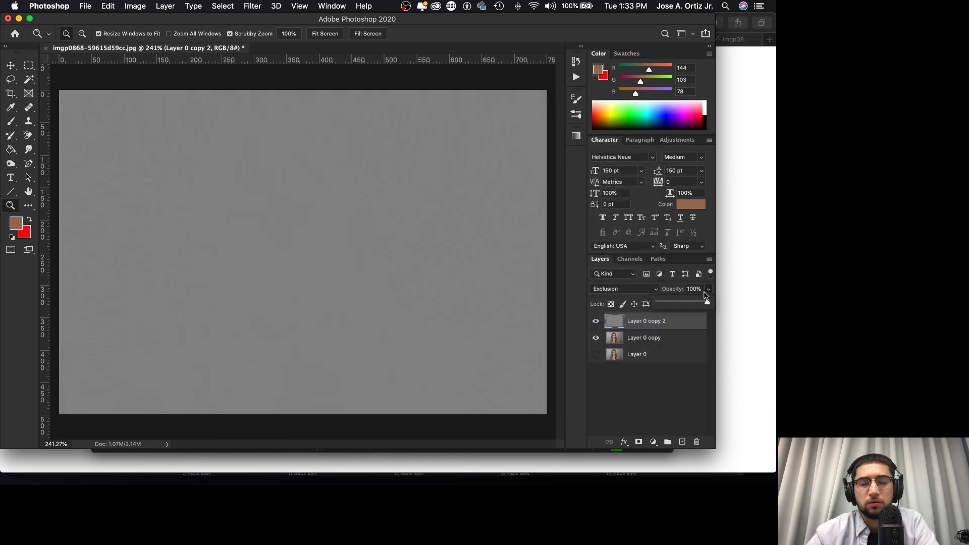
pyautogui.click(656, 288)
pyautogui.click(605, 101)
# Step: Switch to Safari and play the YouTube tutorial "PHP Method" of Frequency Separation in Photoshop from its Separating The Frequencies section, skipping the ads
pyautogui.moveTo(318, 480)
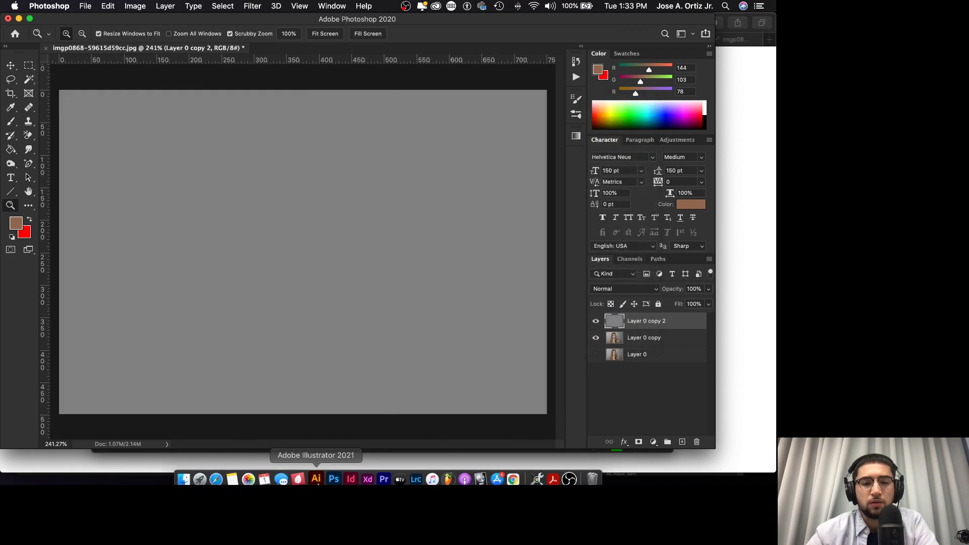
pyautogui.click(216, 479)
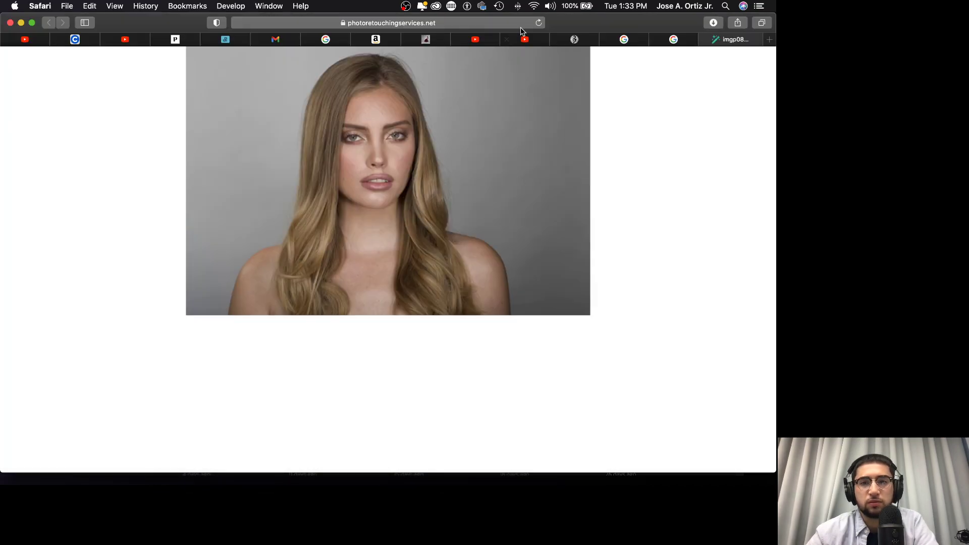
pyautogui.click(536, 43)
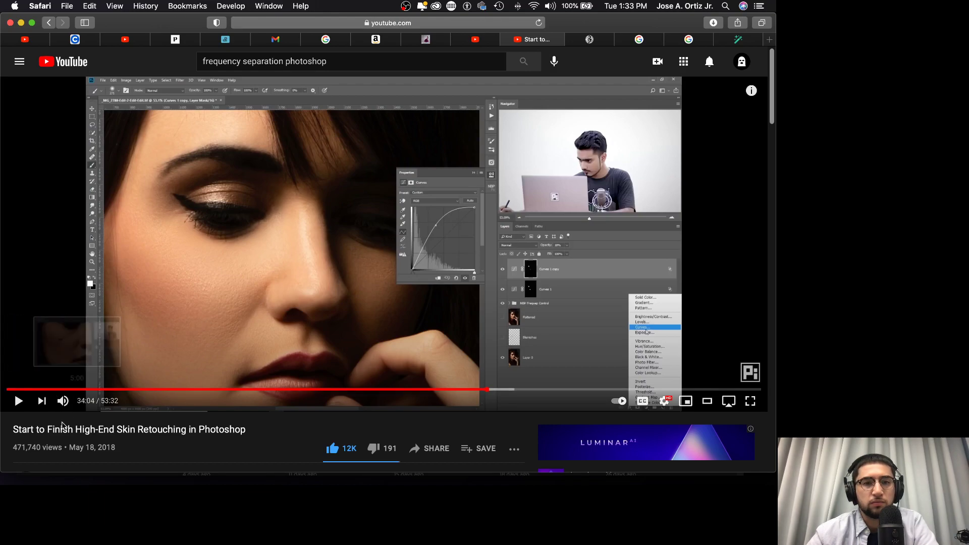
pyautogui.click(482, 37)
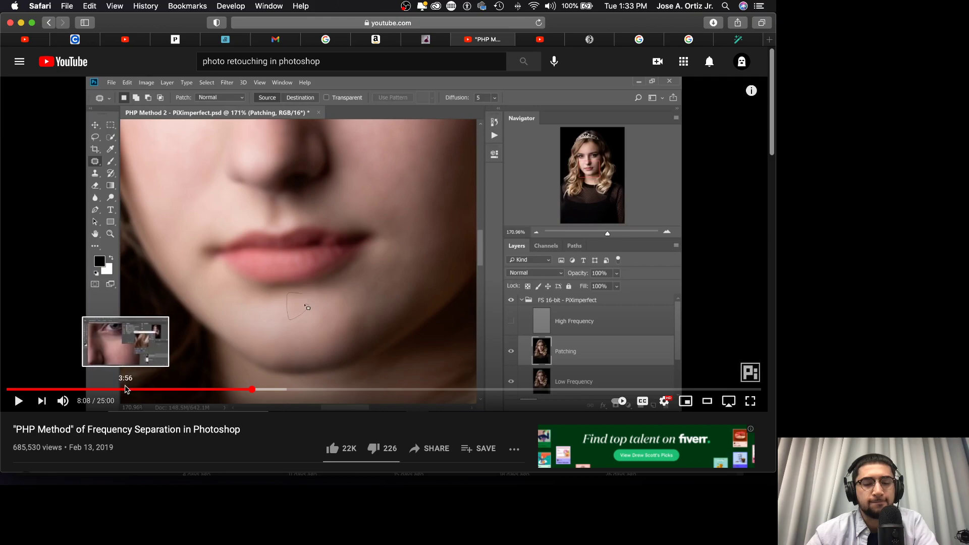
pyautogui.press('space')
pyautogui.scroll(-5, 213, 407)
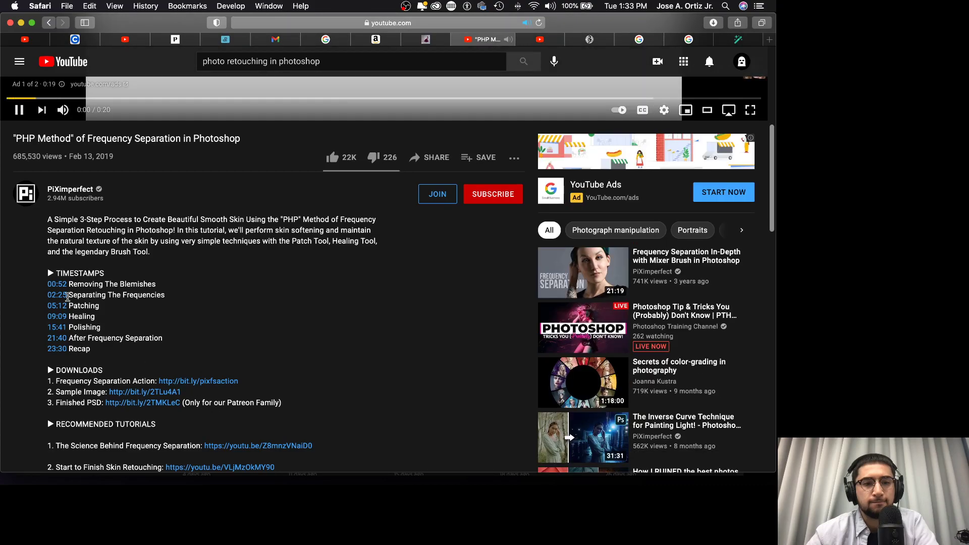
pyautogui.scroll(5, 63, 300)
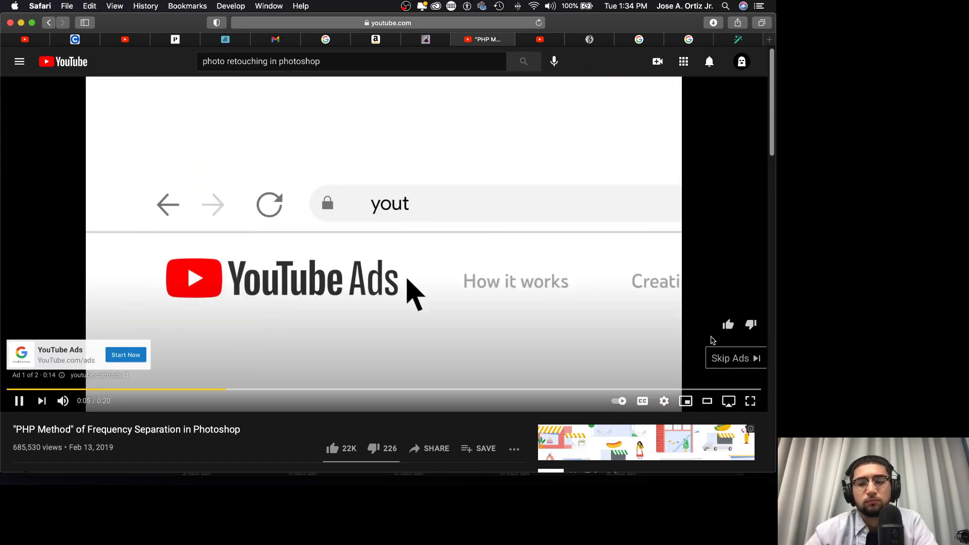
pyautogui.click(731, 357)
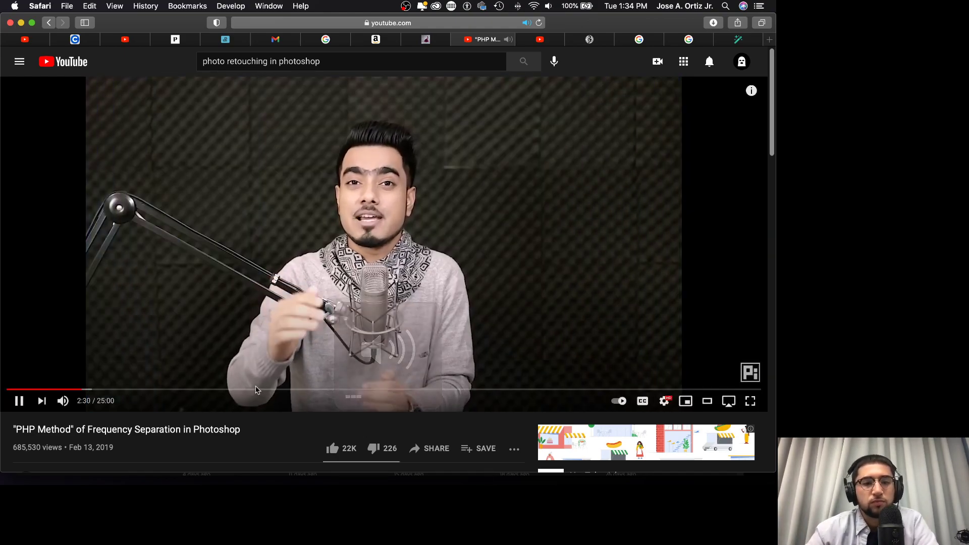
# Step: Switch to OBS to check the audio mixer, and return to the tutorial video in Safari
pyautogui.moveTo(312, 478)
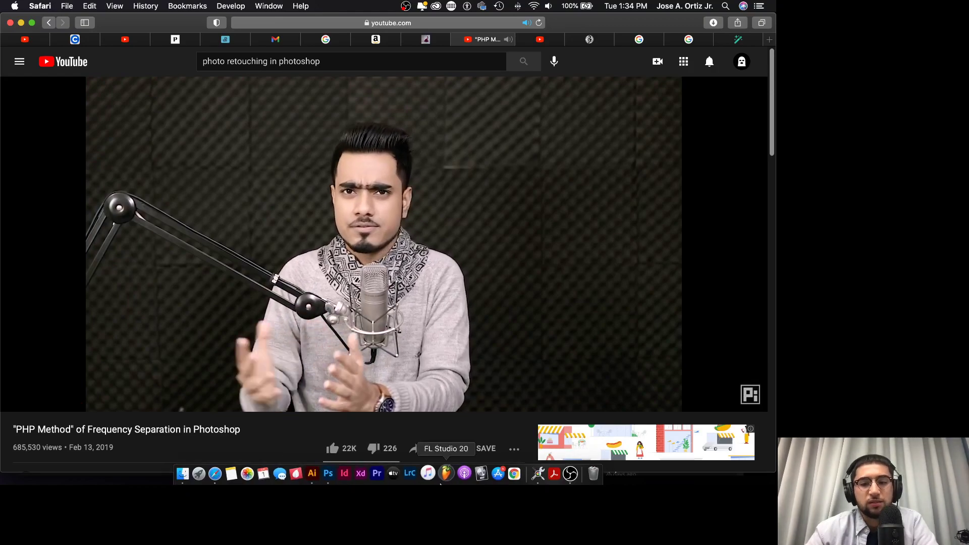
pyautogui.click(569, 474)
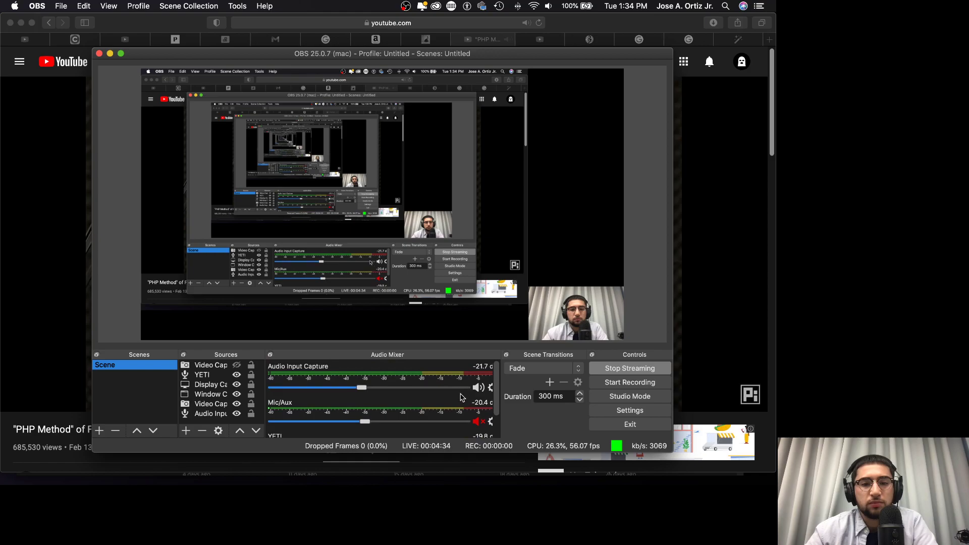
pyautogui.moveTo(293, 483)
pyautogui.click(17, 314)
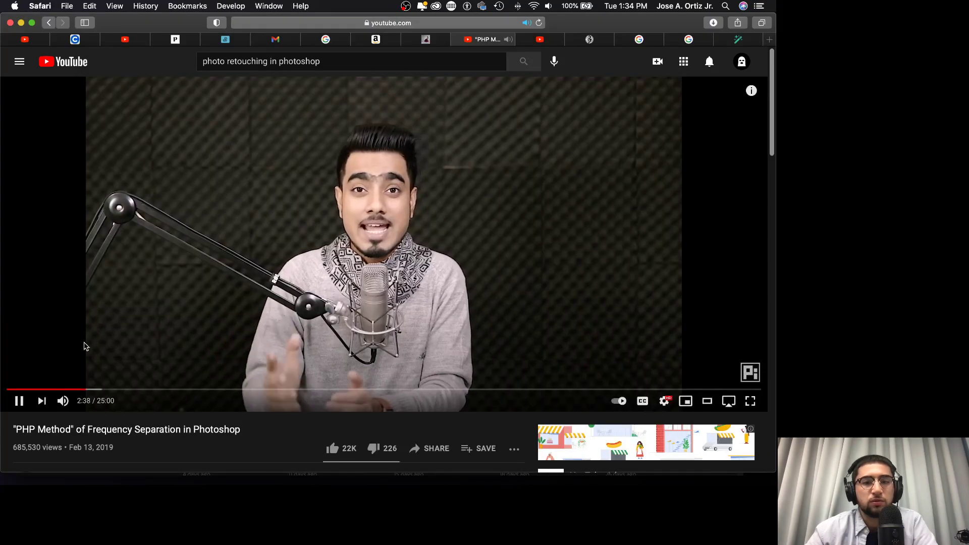
# Step: Skim the tutorial's frequency separation section and pause at 4:59, where the High Frequency layer is shown alone
pyautogui.click(95, 390)
pyautogui.scroll(-1, 101, 388)
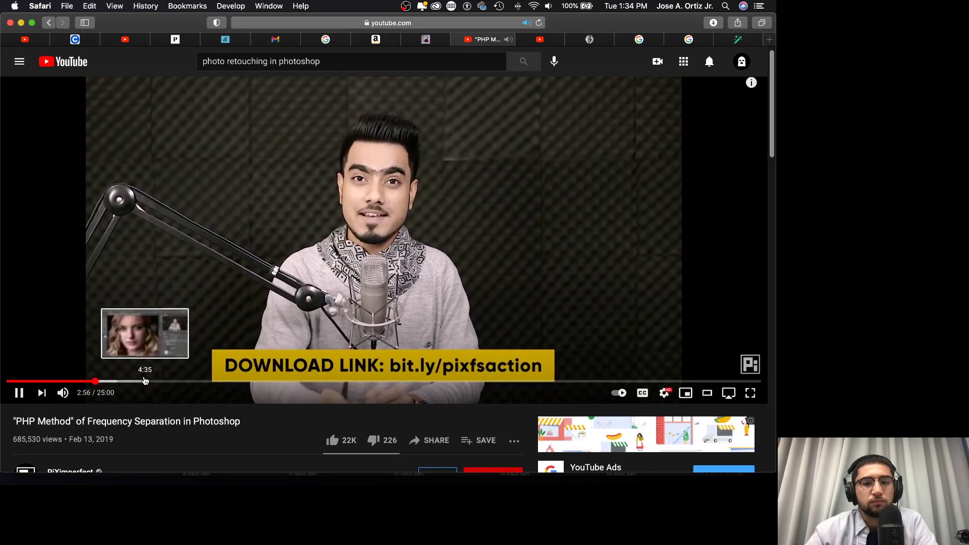
pyautogui.click(105, 381)
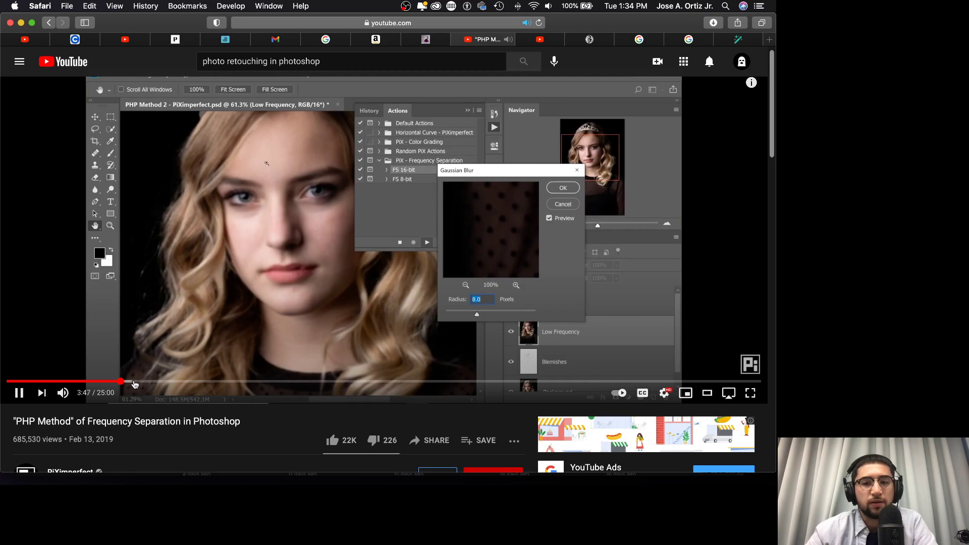
pyautogui.click(134, 382)
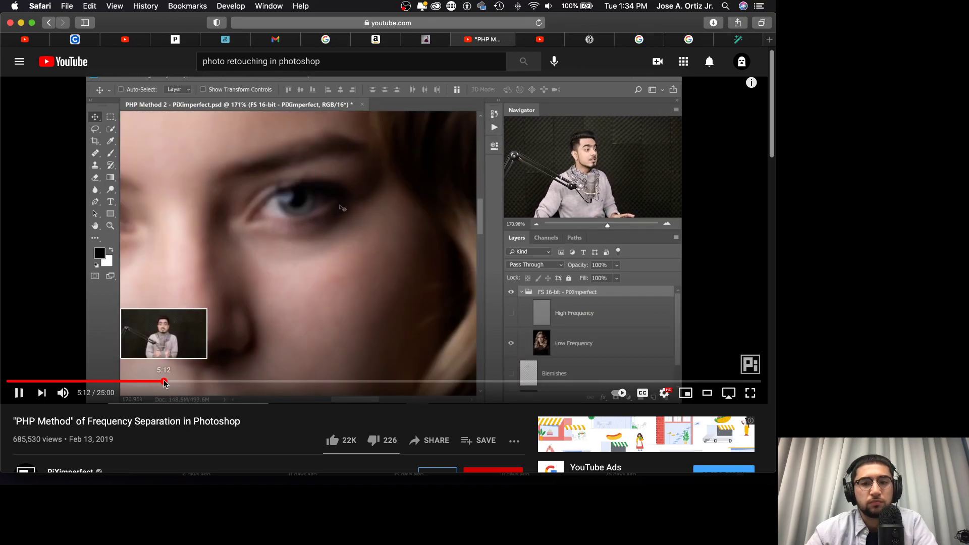
pyautogui.click(165, 382)
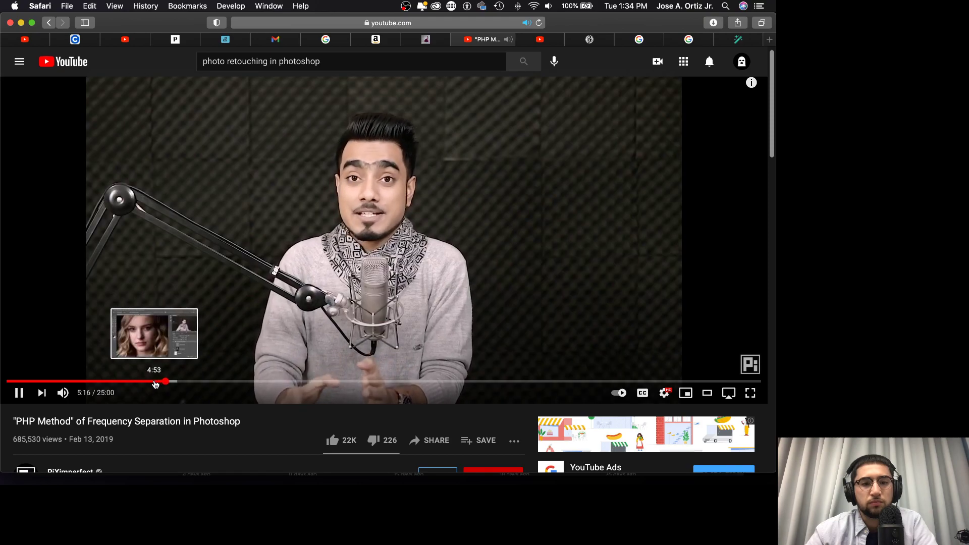
pyautogui.click(154, 382)
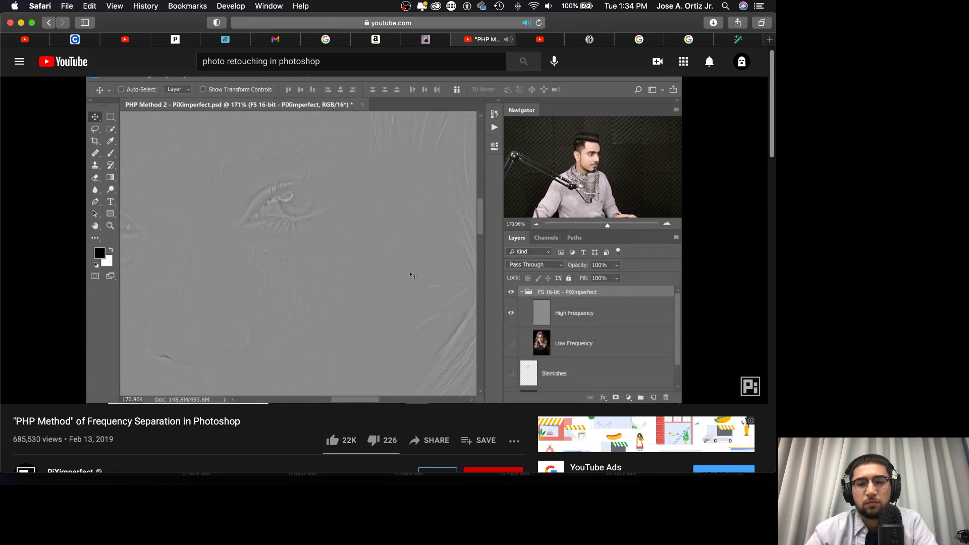
pyautogui.click(209, 320)
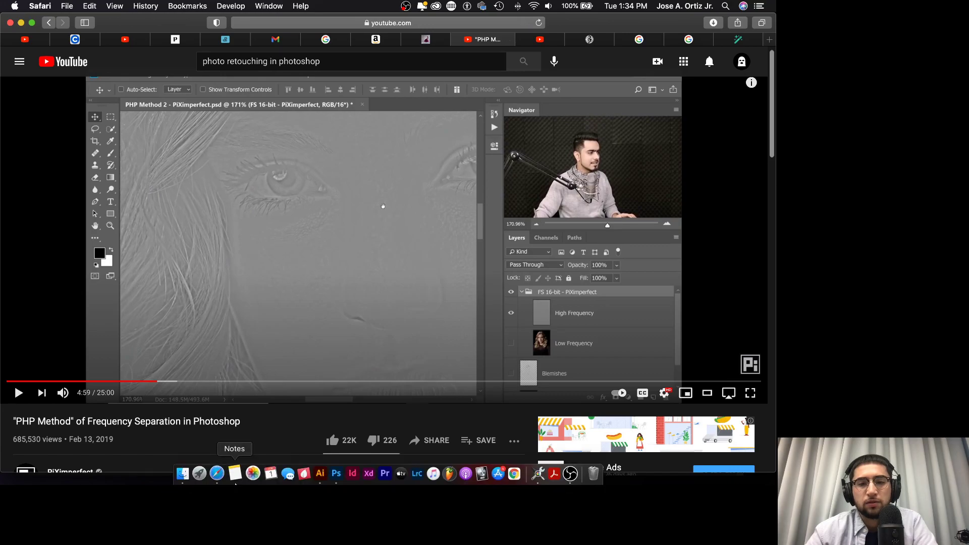
# Step: Switch to Photoshop and preview the available blend modes on Layer 0 copy 2 without choosing one
pyautogui.click(336, 474)
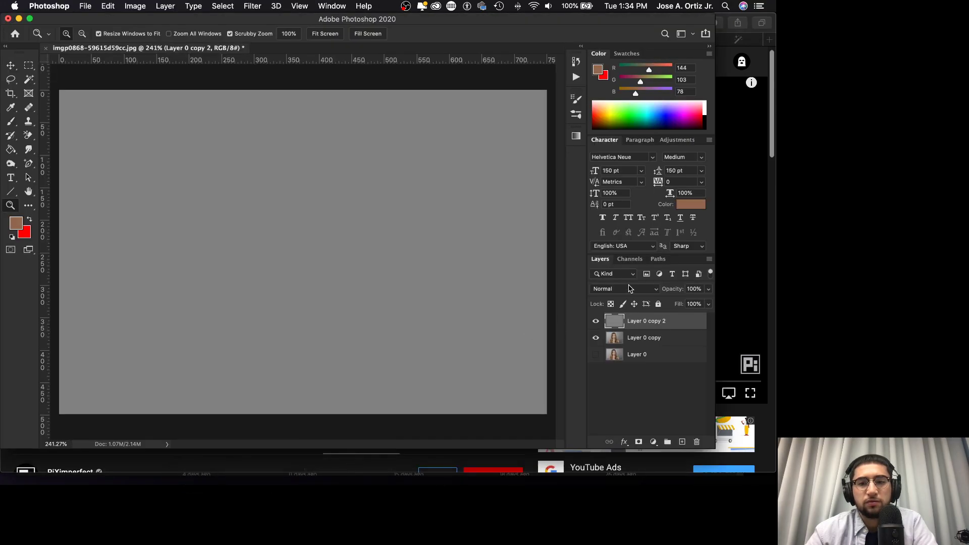
pyautogui.click(630, 289)
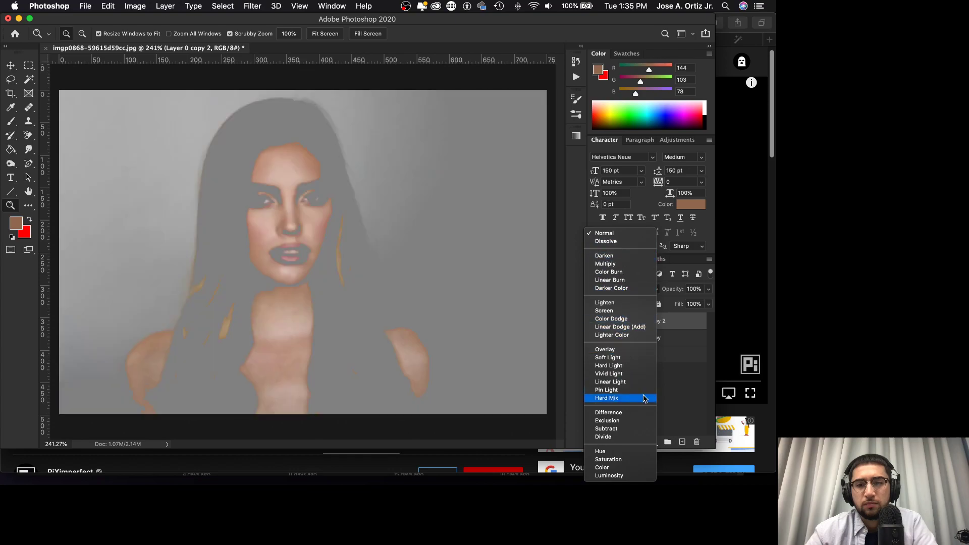
pyautogui.click(675, 403)
# Step: Switch back to Safari and replay the tutorial's explanation of the High Frequency and Low Frequency layers from an earlier point
pyautogui.moveTo(318, 483)
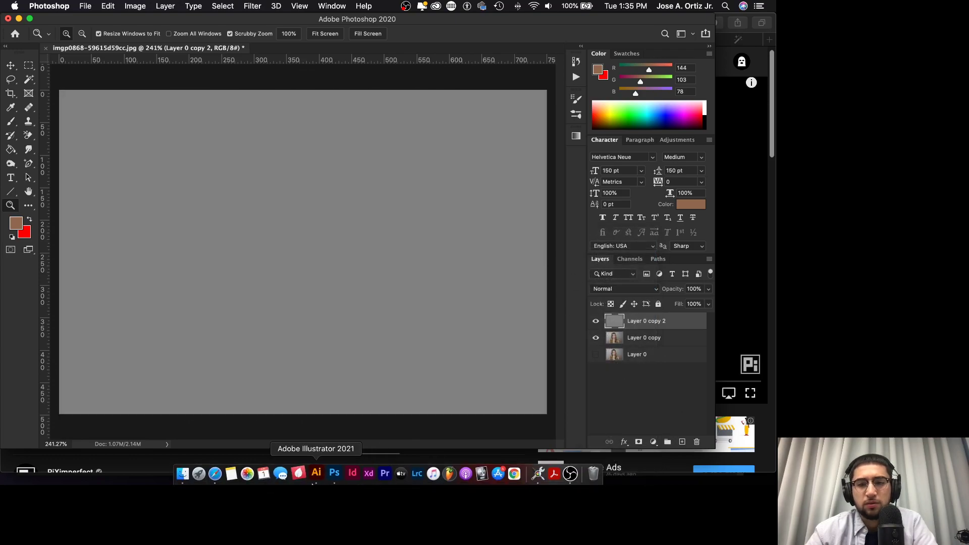
pyautogui.click(217, 476)
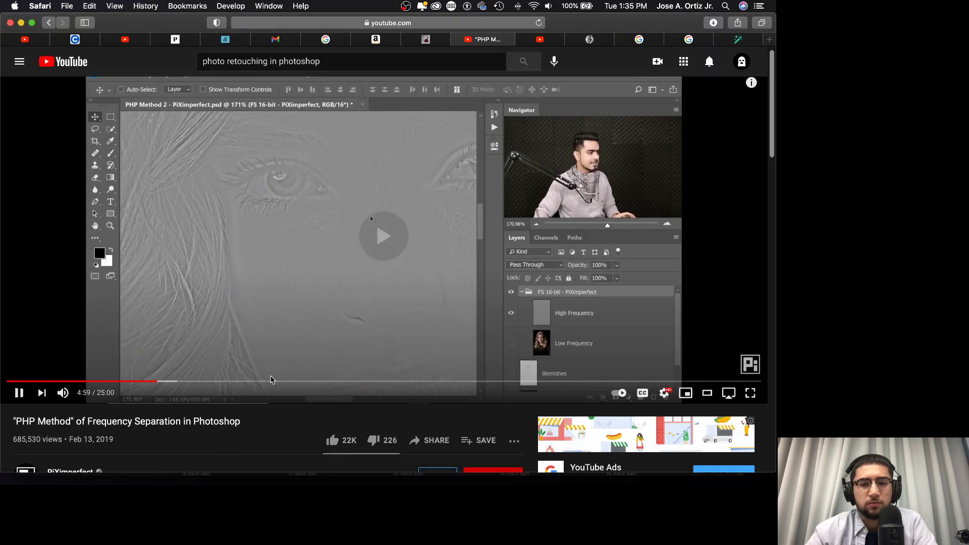
pyautogui.click(152, 382)
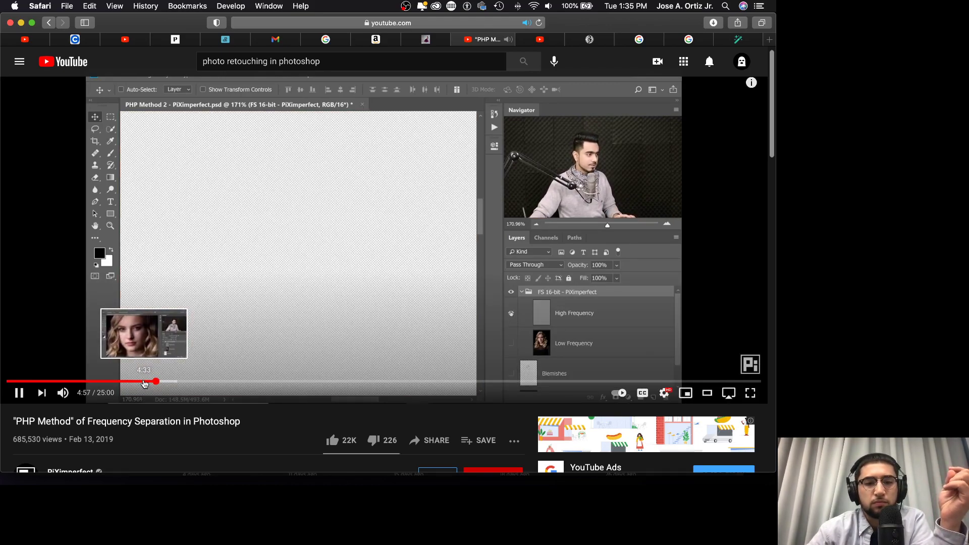
pyautogui.click(140, 382)
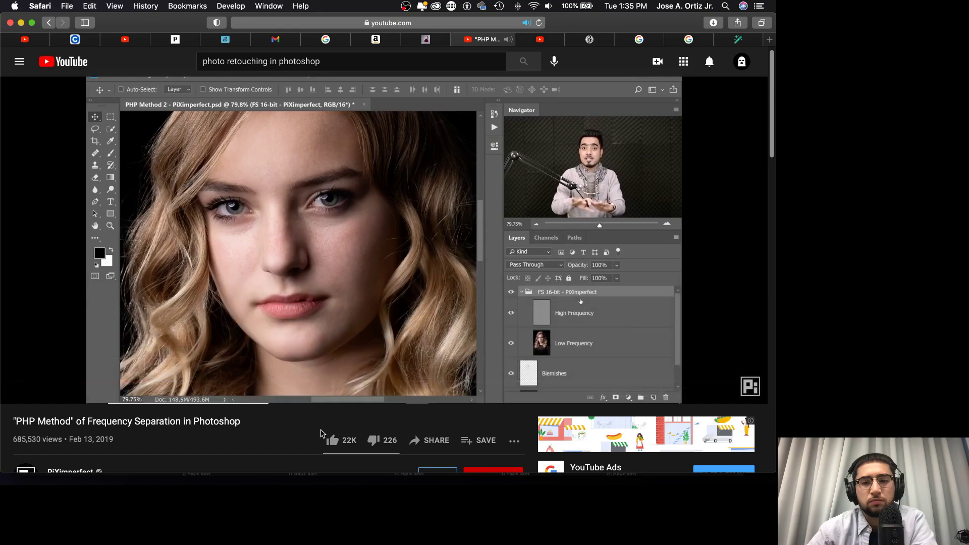
# Step: Check the PHP Method tutorial's description and timestamps, and replay the video from 3:51 to review its frequency separation layers
pyautogui.scroll(-5, 317, 432)
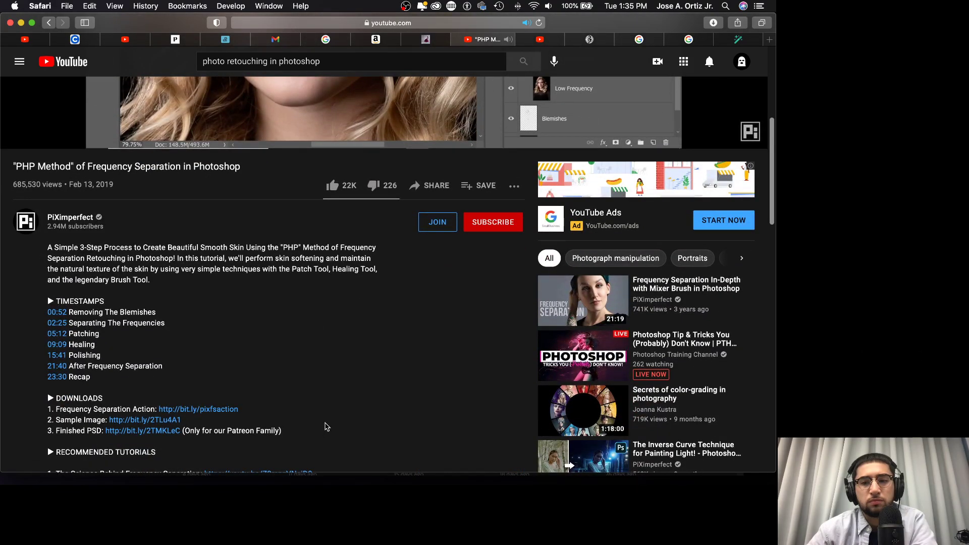
pyautogui.scroll(5, 326, 426)
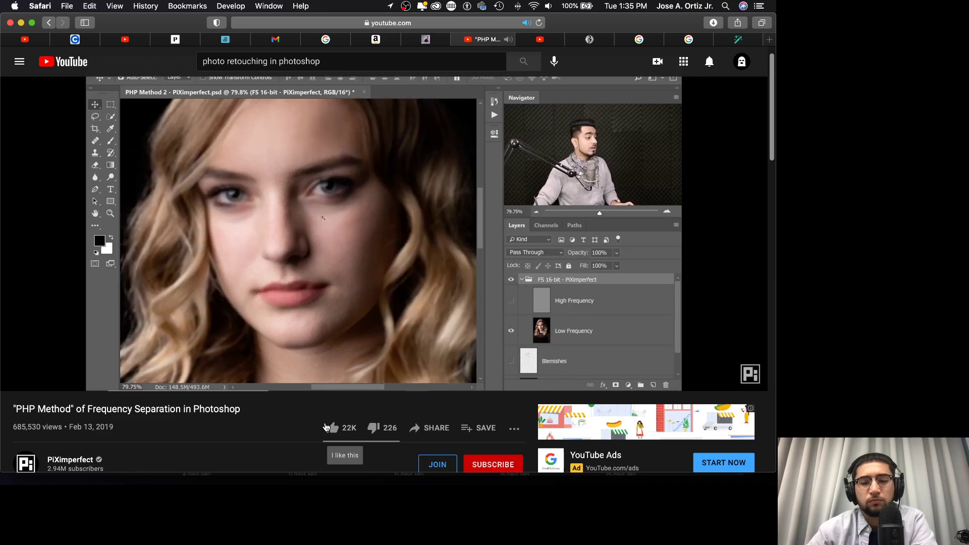
pyautogui.moveTo(253, 392)
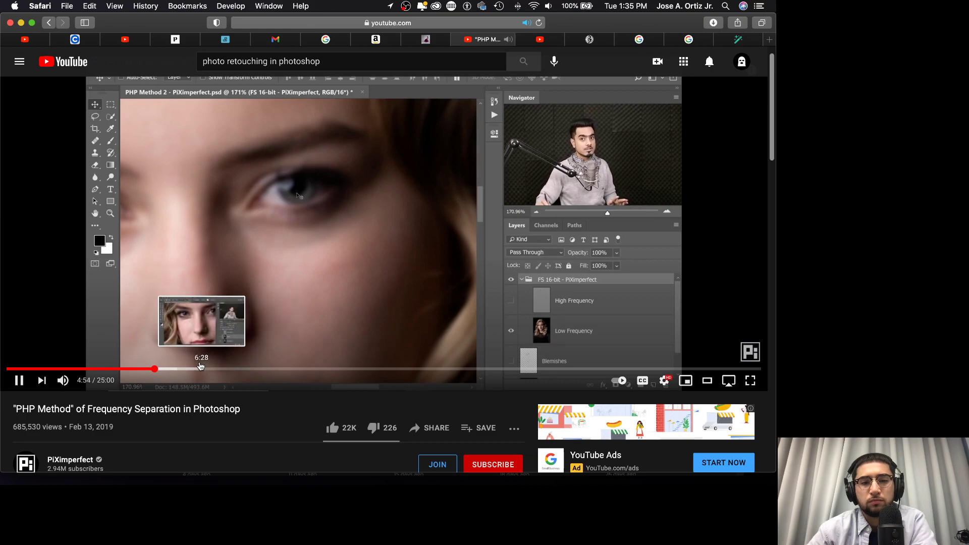
pyautogui.scroll(-10, 226, 375)
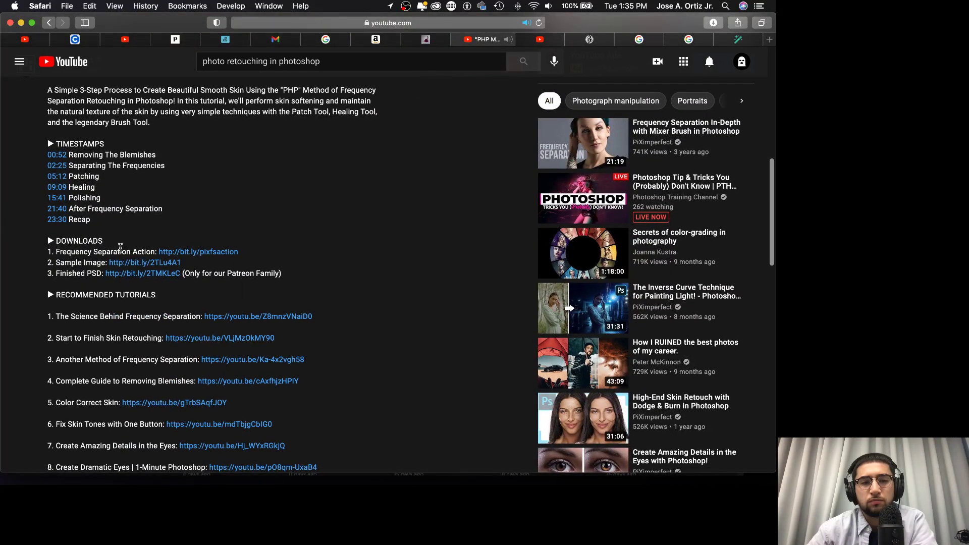
pyautogui.scroll(10, 121, 251)
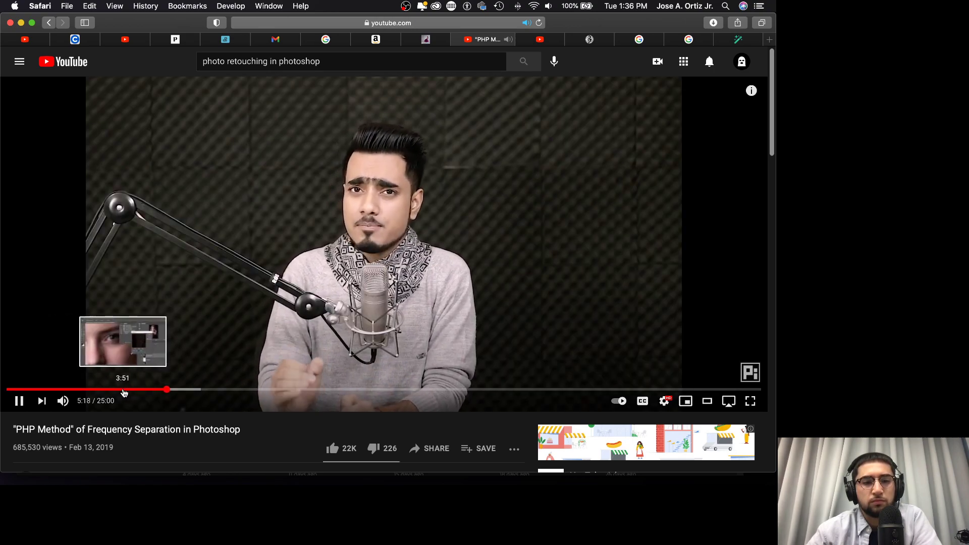
pyautogui.click(124, 390)
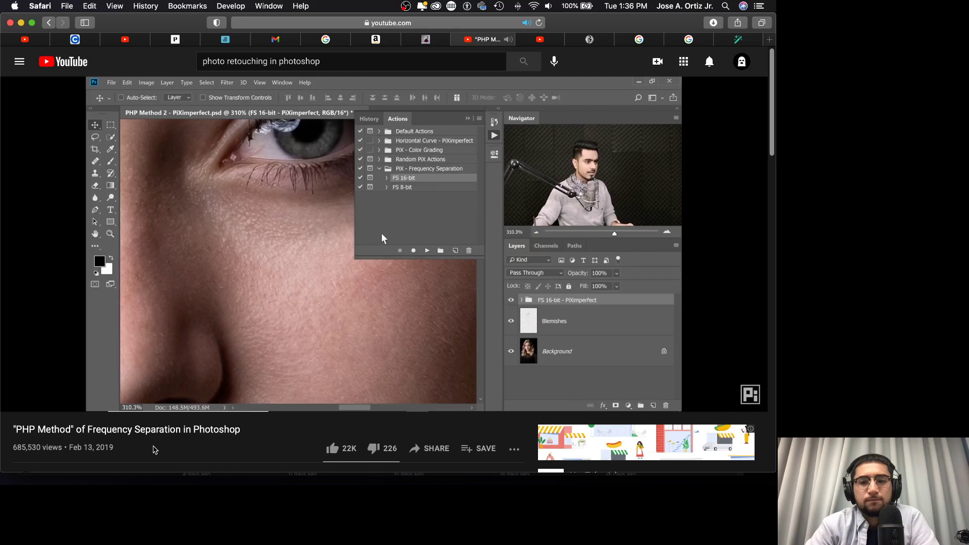
pyautogui.moveTo(200, 384)
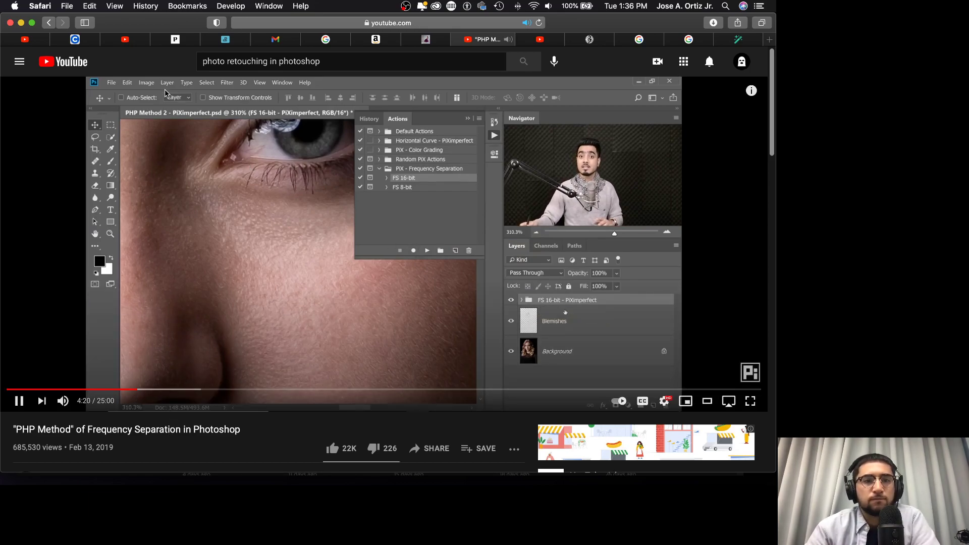
# Step: Return to the PHP Method tutorial in its browser tab and look through its download and recommended tutorial links
pyautogui.press('super+3')
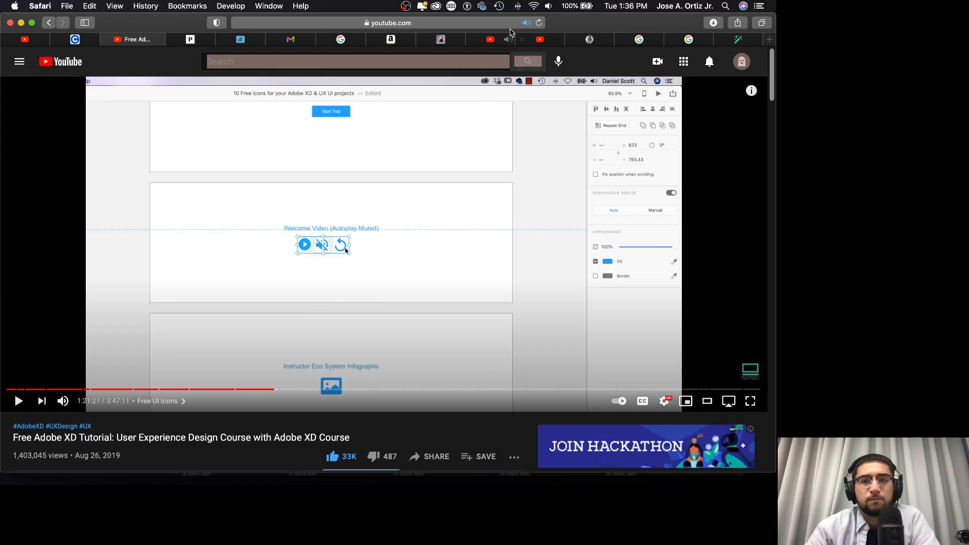
pyautogui.click(497, 36)
pyautogui.scroll(-10, 448, 181)
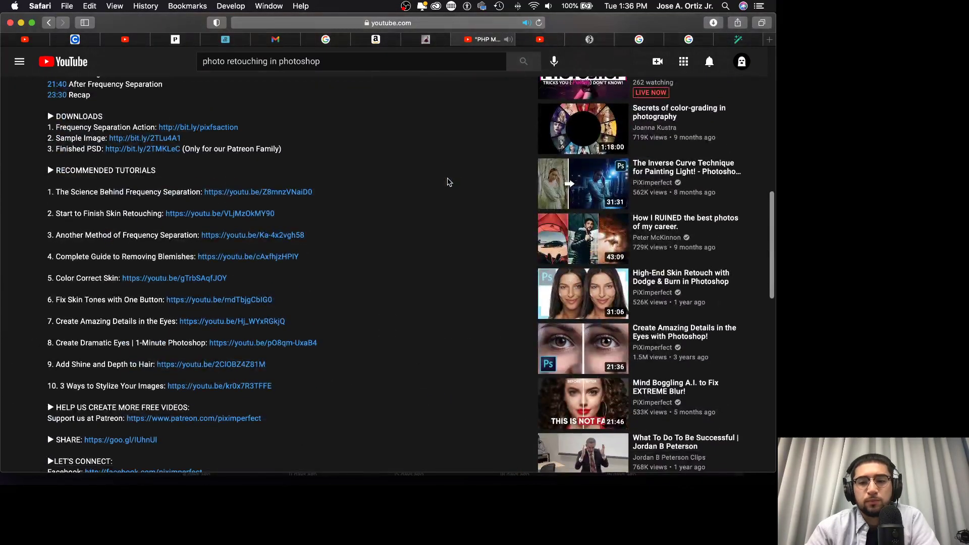
pyautogui.scroll(15, 448, 181)
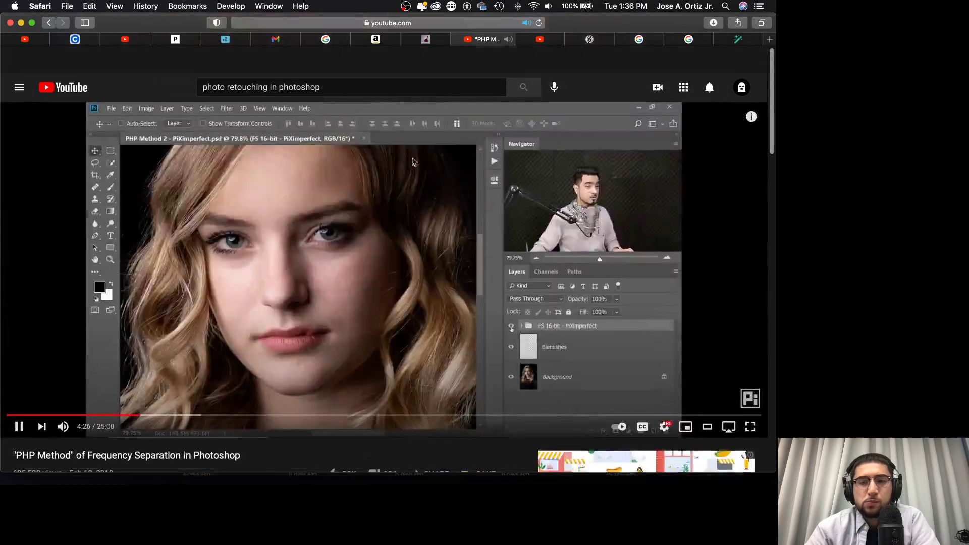
# Step: Go back to the "How to Retouch Skin in 15 Minutes or Less" video and submit "None of the above" in the ad survey
pyautogui.click(50, 23)
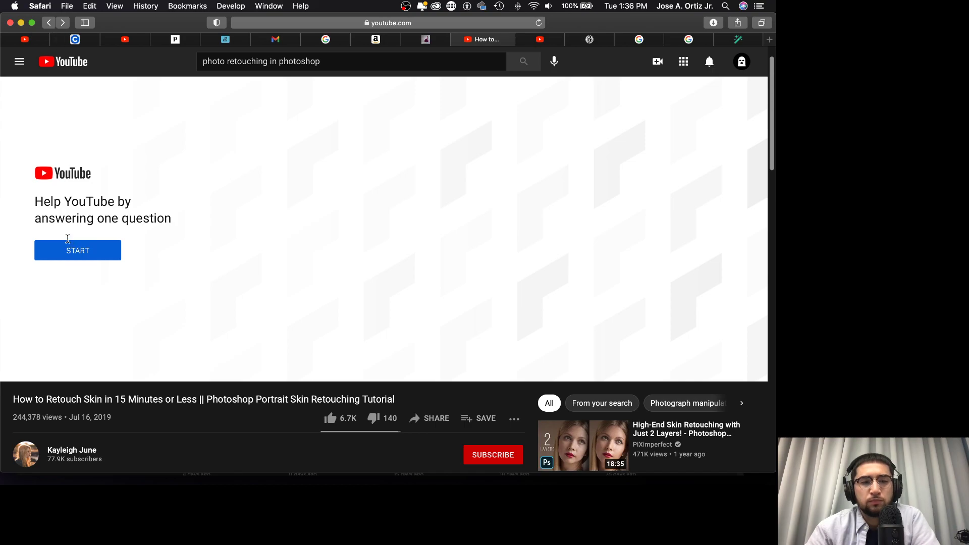
pyautogui.click(68, 250)
pyautogui.click(431, 283)
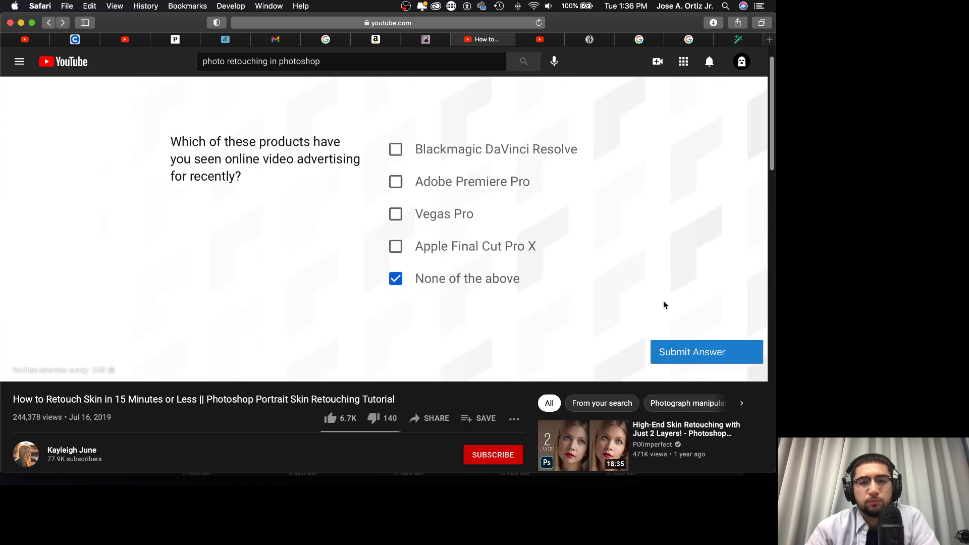
pyautogui.click(699, 352)
# Step: Expand and read the skin retouching video's full description, and skip the ads before it
pyautogui.scroll(-5, 202, 329)
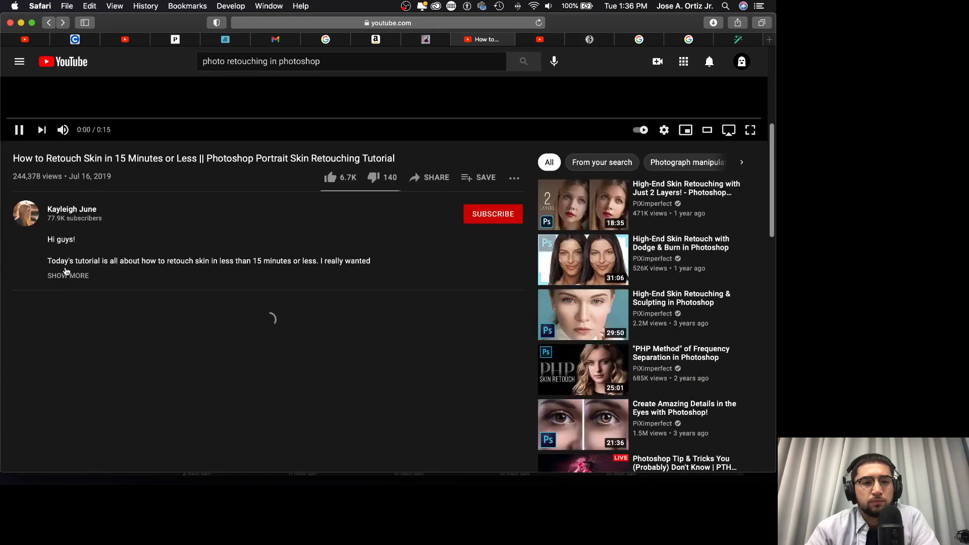
pyautogui.click(65, 275)
pyautogui.scroll(-2, 214, 275)
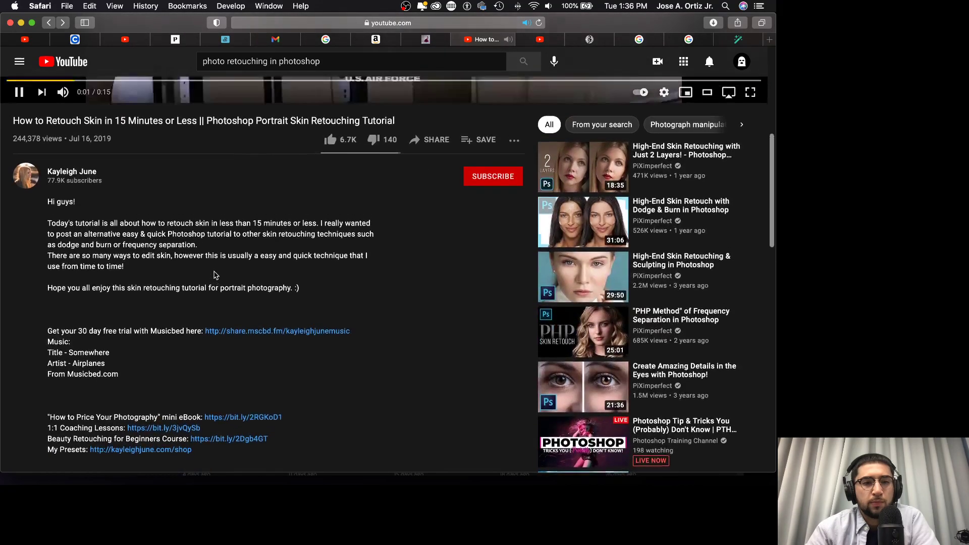
pyautogui.scroll(6, 214, 275)
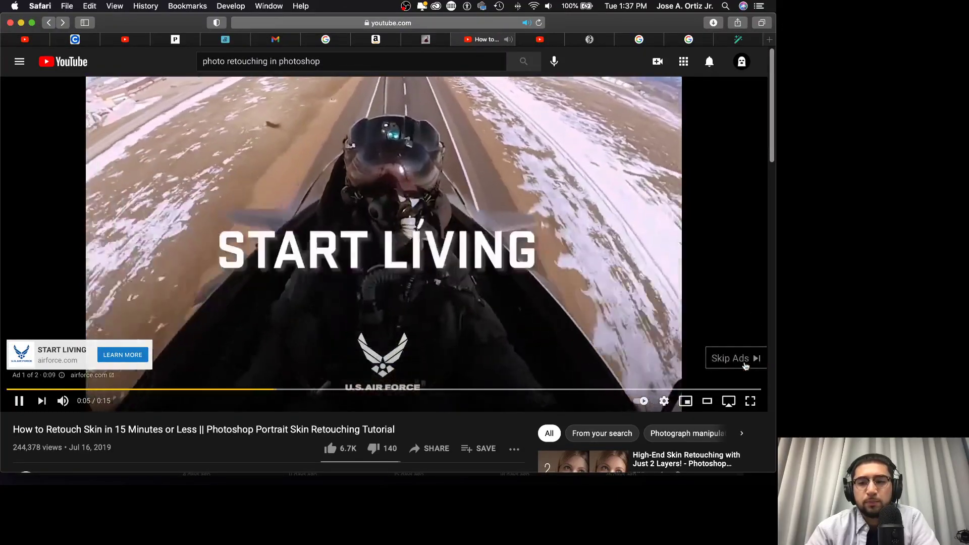
pyautogui.click(746, 364)
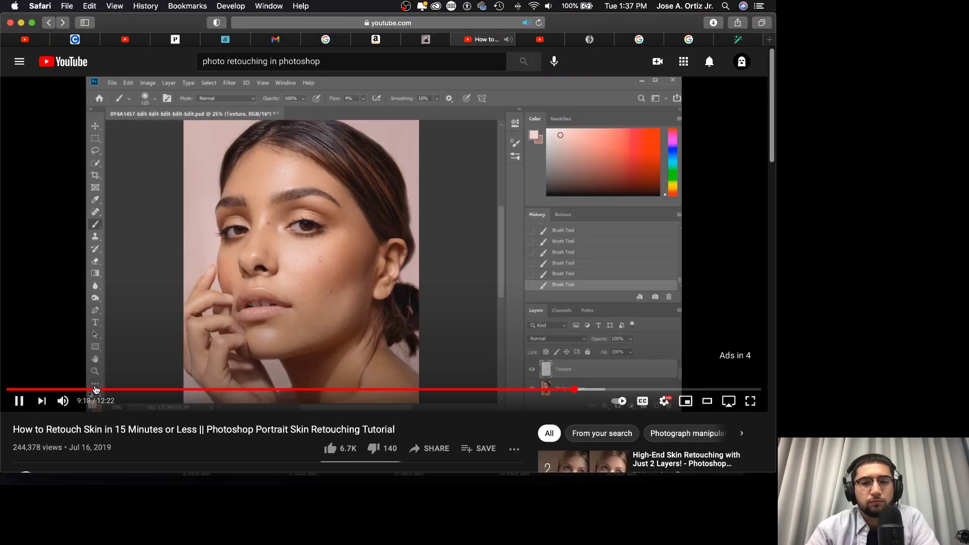
# Step: Skim the opening of the 15-minute skin retouching video from 0:48 to 2:03 for its layer setup and healing tools
pyautogui.click(94, 390)
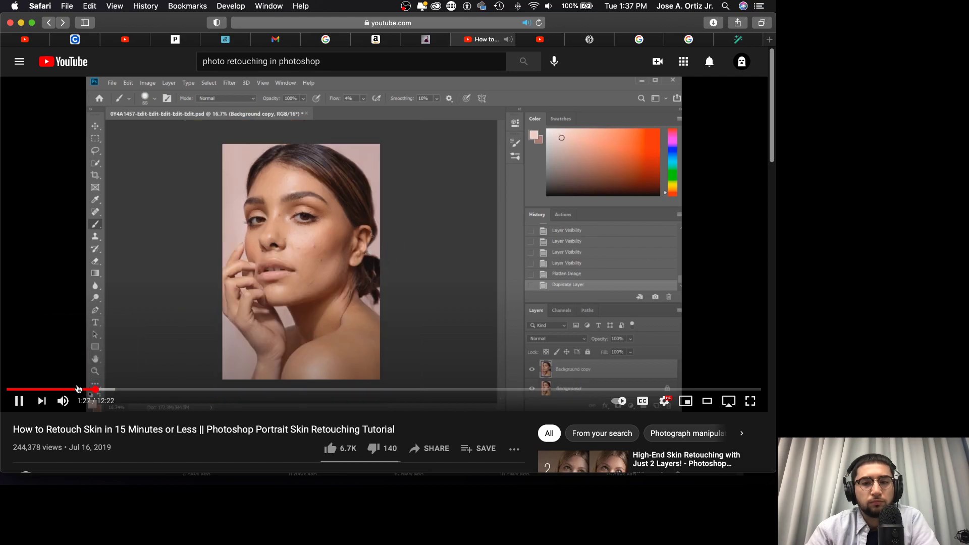
pyautogui.click(55, 389)
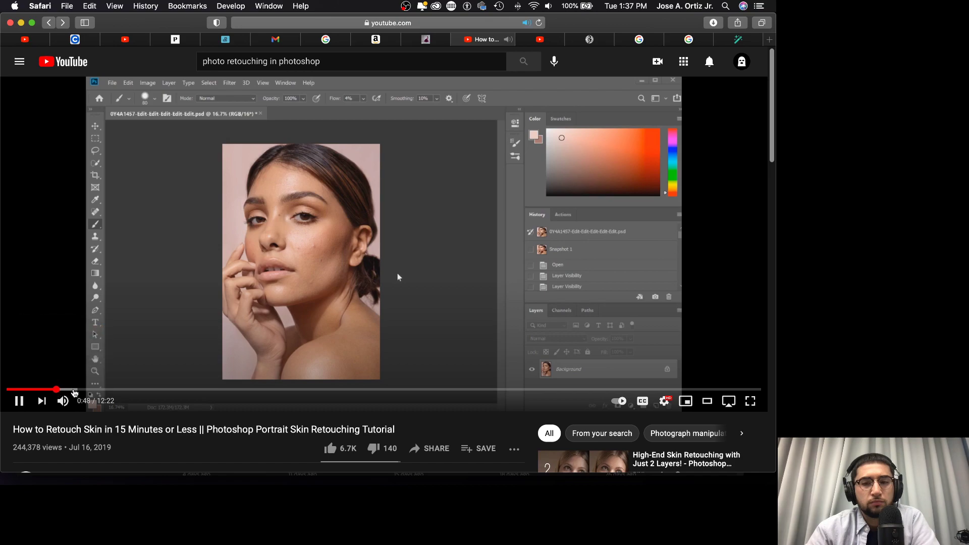
pyautogui.click(74, 390)
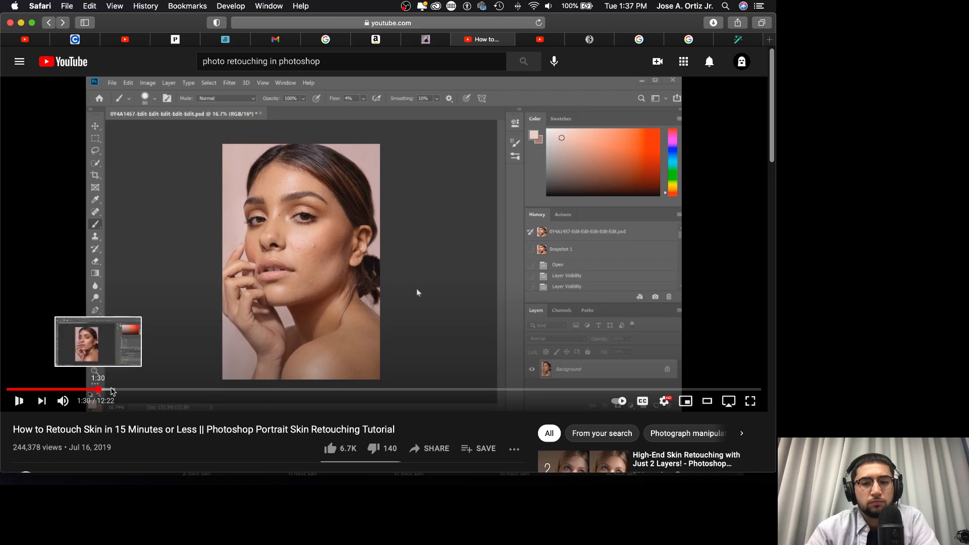
pyautogui.click(99, 390)
pyautogui.click(121, 390)
pyautogui.scroll(-1, 121, 386)
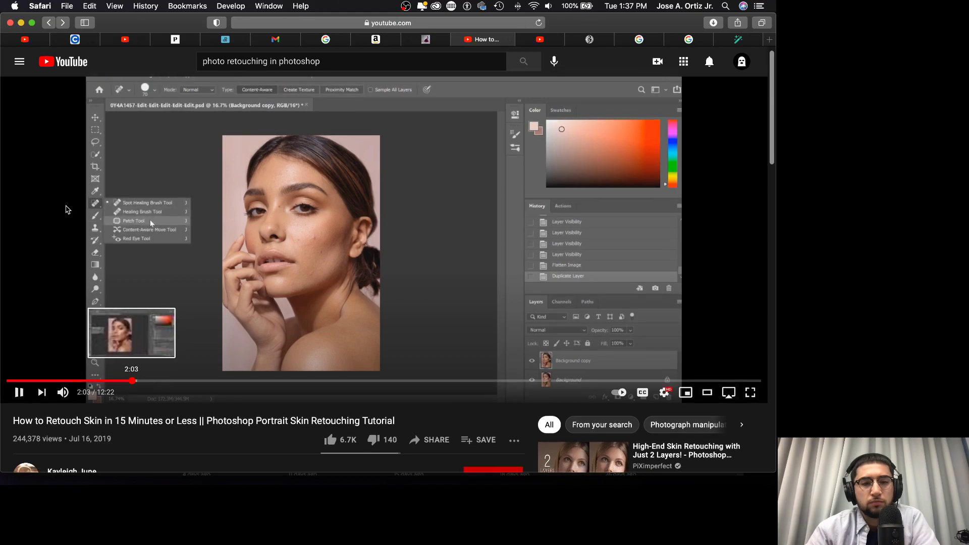
pyautogui.click(133, 390)
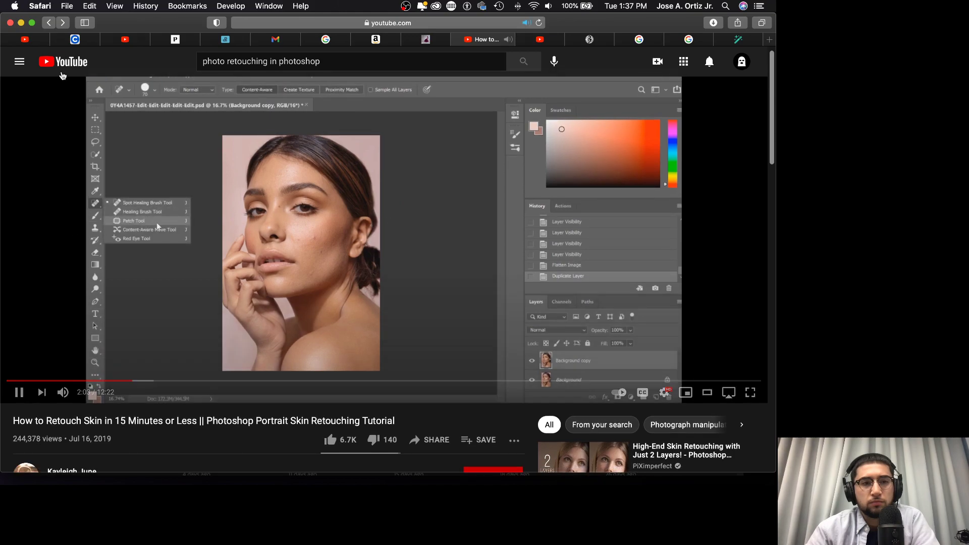
# Step: Return to the "photo retouching in photoshop" search results and look through them for a suitable frequency separation tutorial
pyautogui.click(49, 23)
pyautogui.scroll(-10, 273, 193)
pyautogui.scroll(-14, 277, 199)
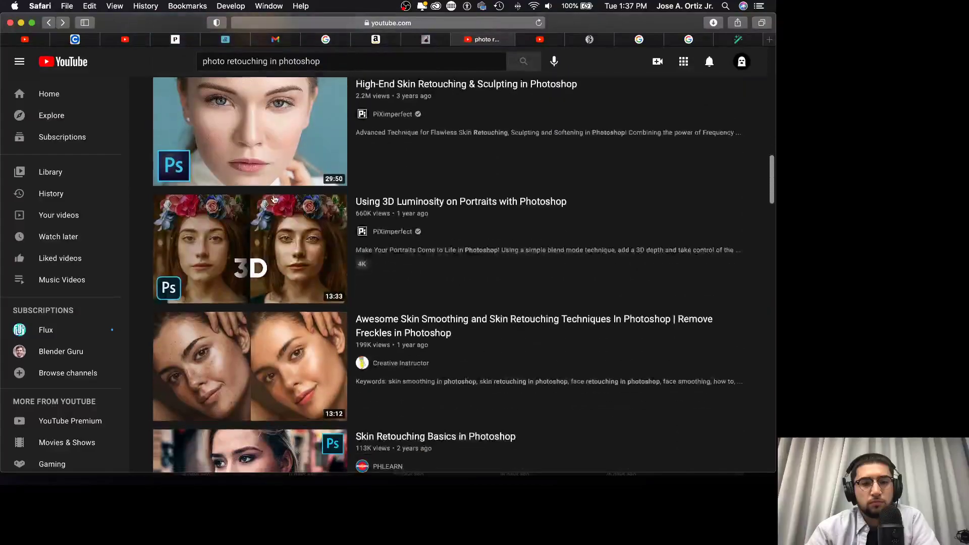
pyautogui.scroll(-13, 273, 199)
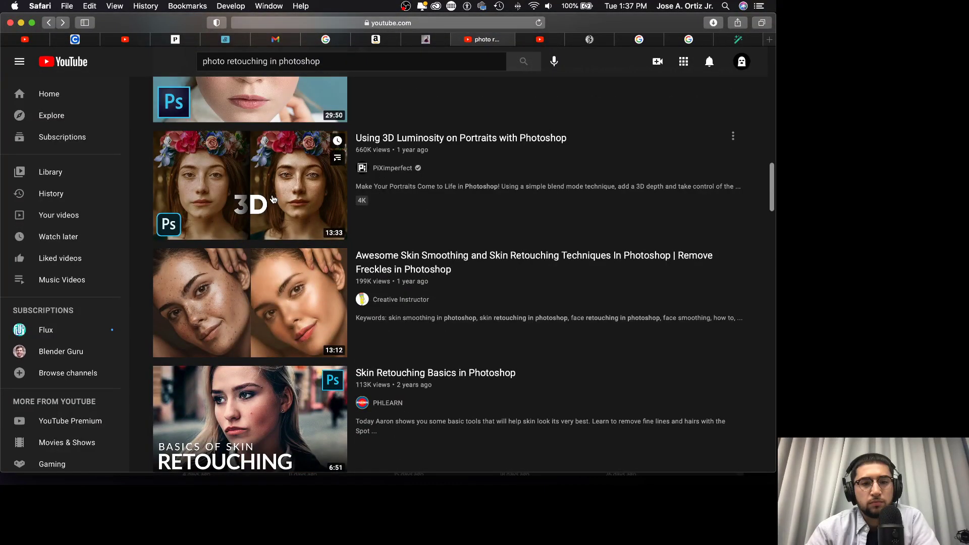
pyautogui.scroll(4, 272, 199)
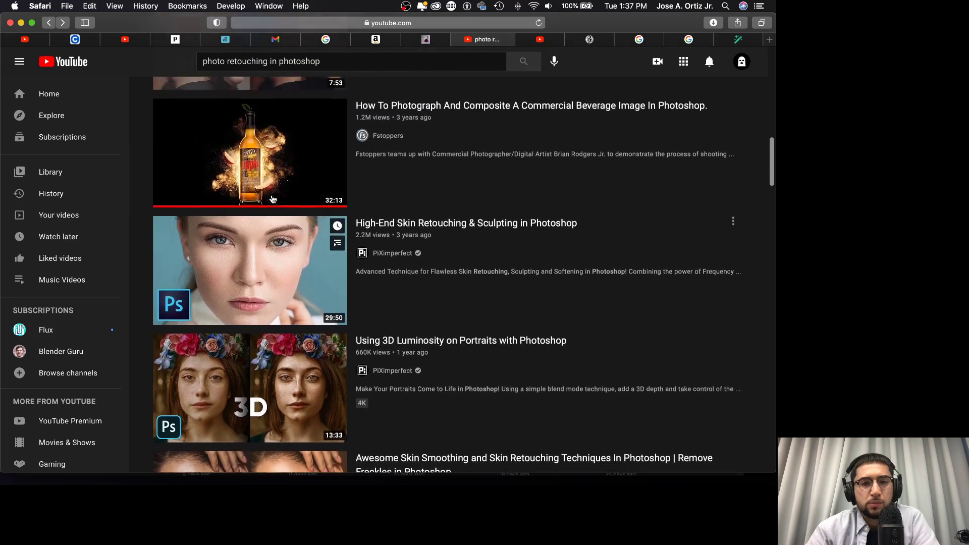
pyautogui.scroll(4, 272, 198)
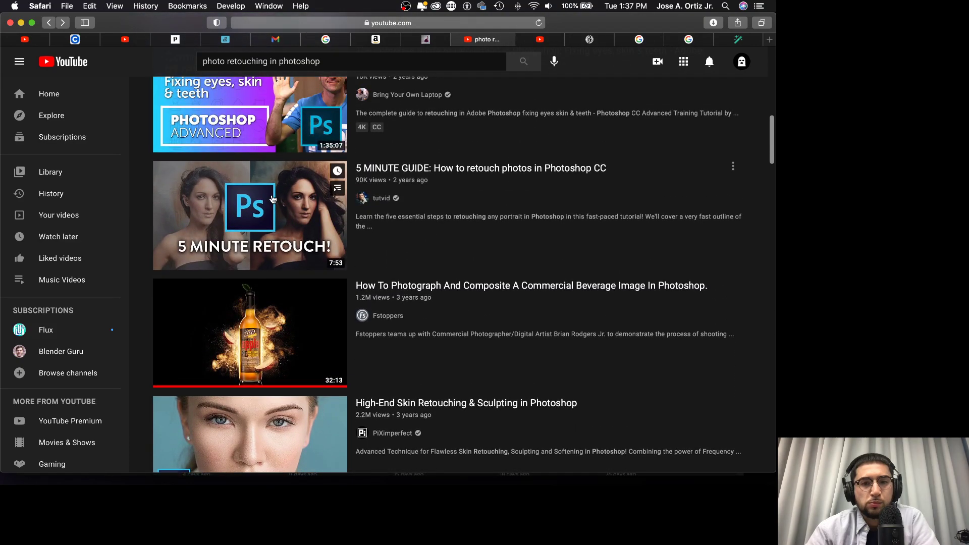
pyautogui.scroll(4, 273, 199)
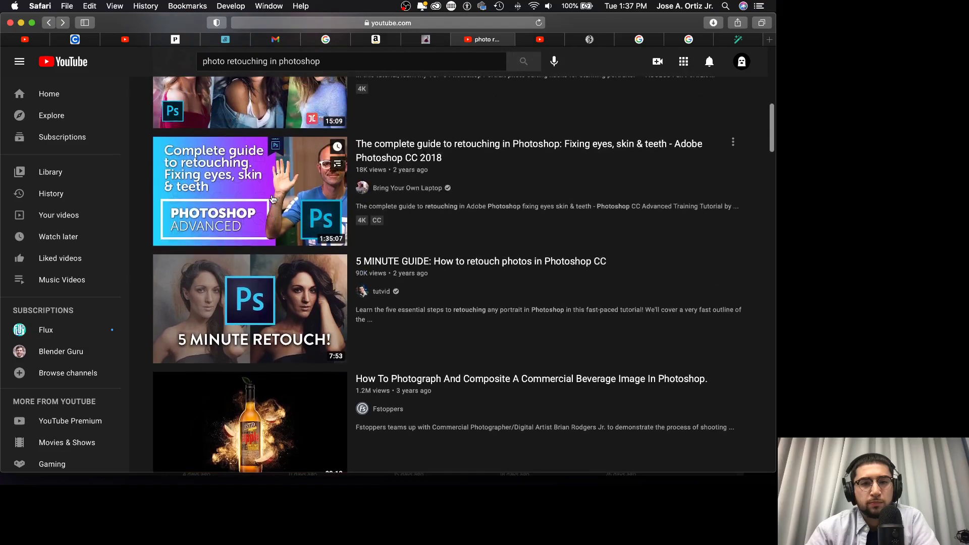
pyautogui.scroll(4, 271, 199)
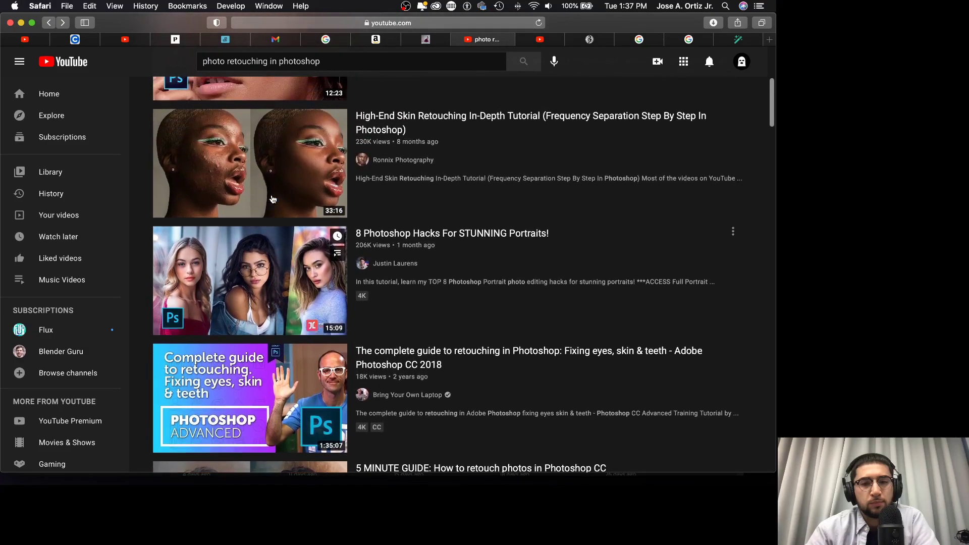
pyautogui.scroll(2, 272, 199)
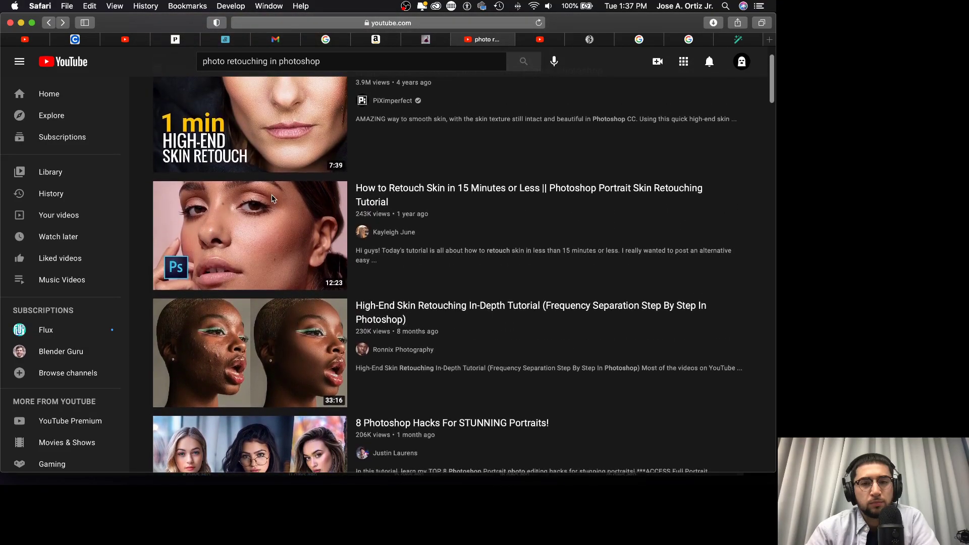
pyautogui.scroll(-5, 273, 198)
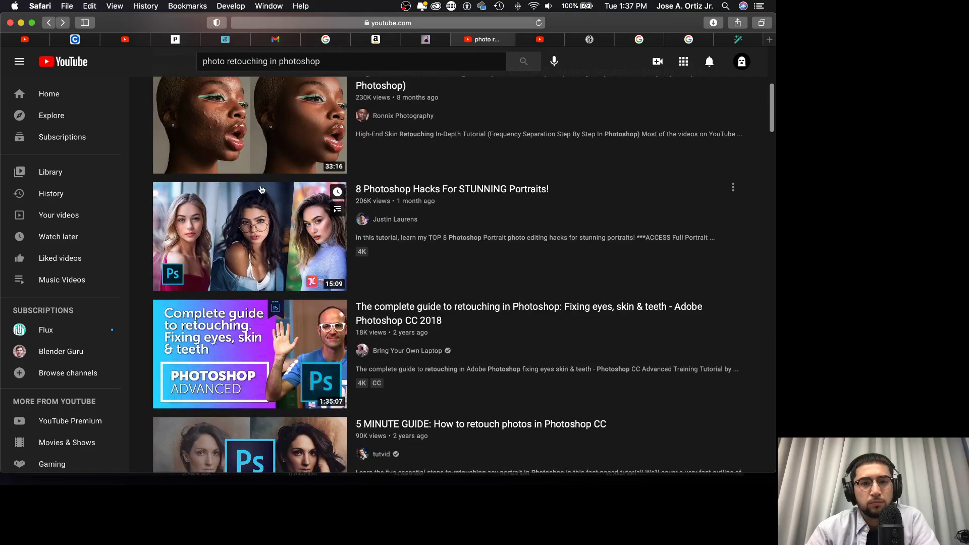
# Step: Switch to the open PHLEARN frequency separation video and skim it from about 3:33 to 5:08 for the Apply Image settings and blend mode
pyautogui.click(555, 40)
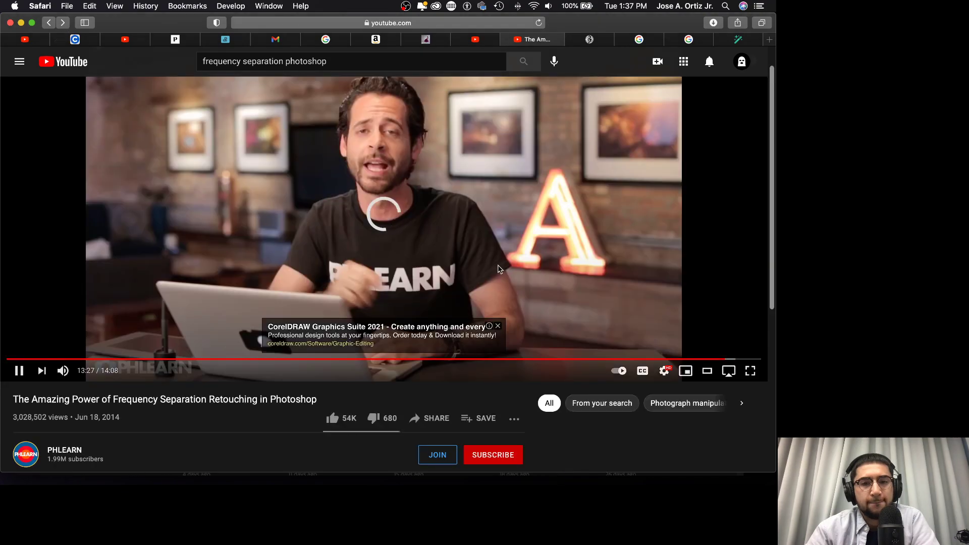
pyautogui.click(195, 359)
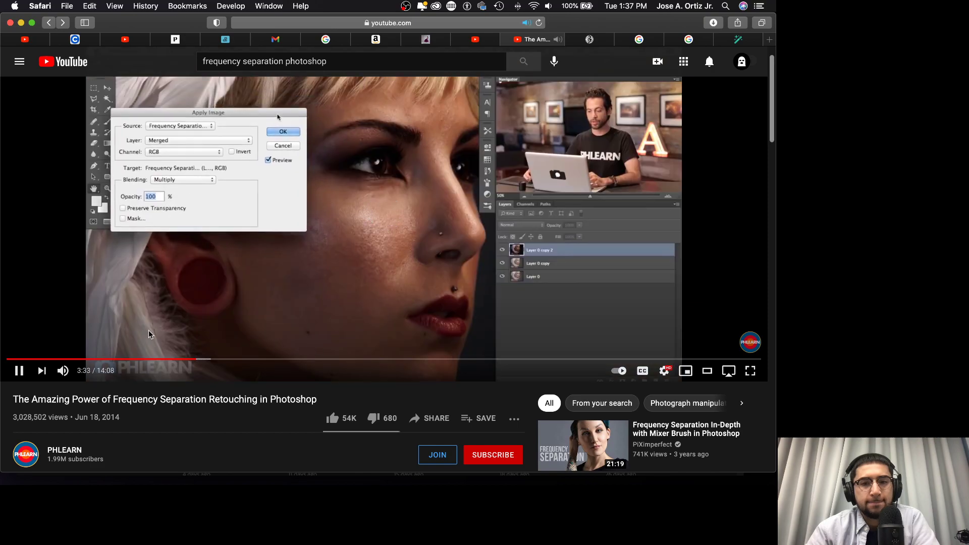
pyautogui.click(221, 360)
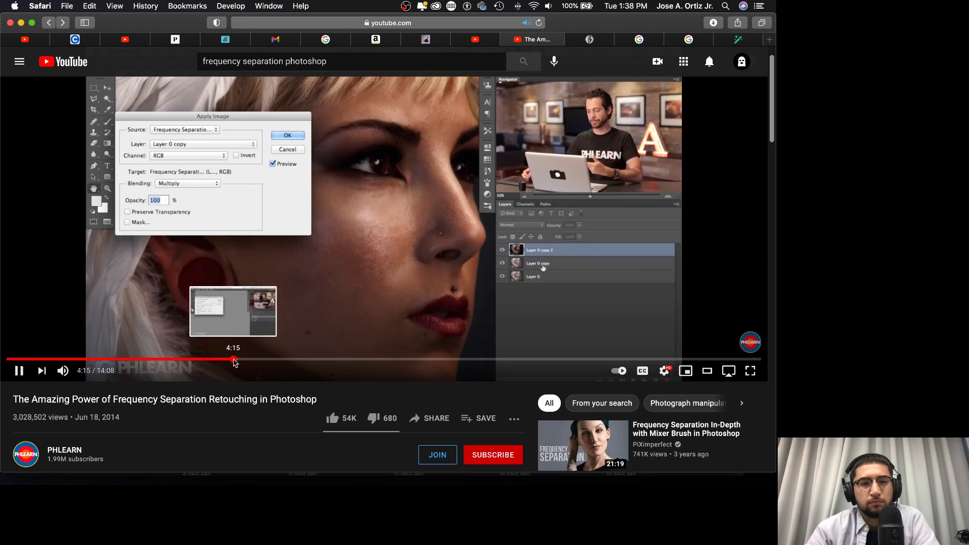
pyautogui.click(233, 360)
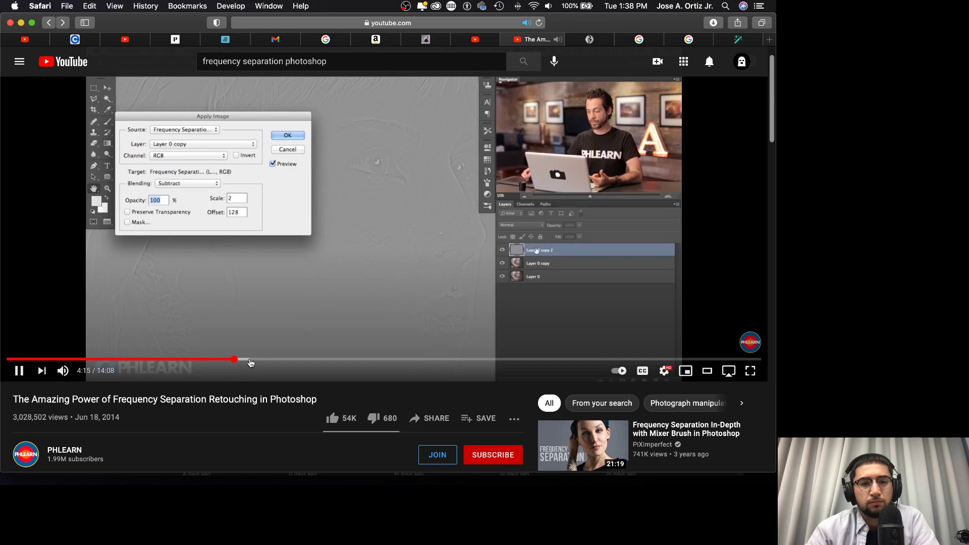
pyautogui.click(255, 360)
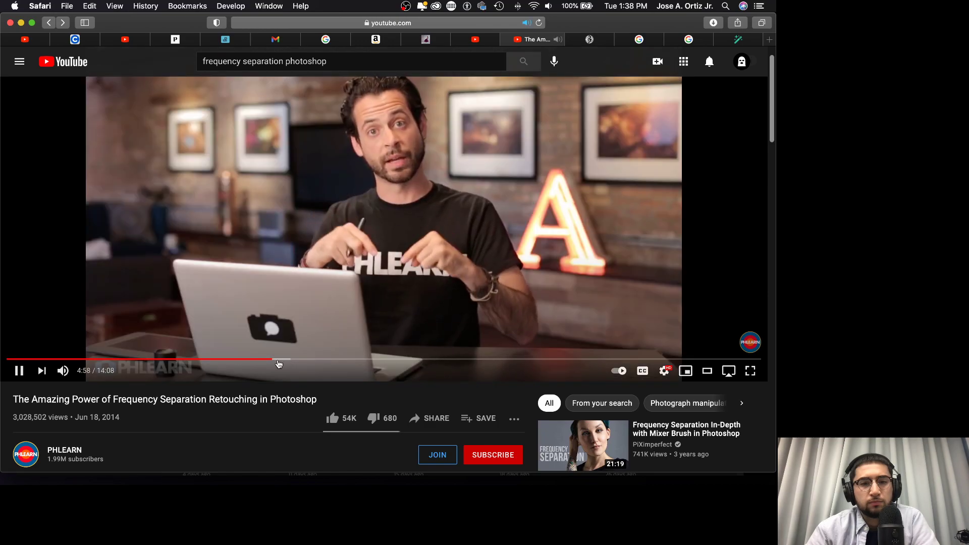
pyautogui.click(282, 360)
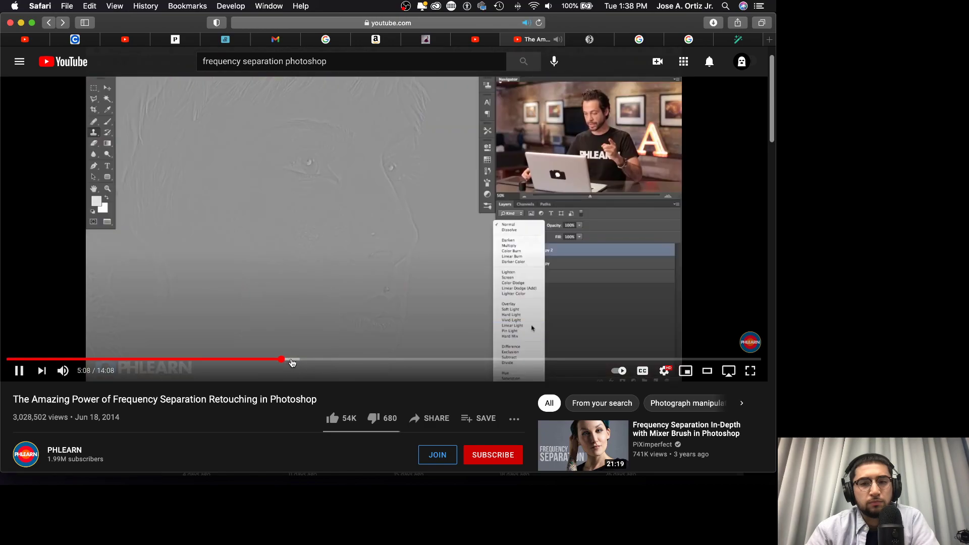
# Step: Pause the video, return to Photoshop, set Layer 0 copy 2 to Linear Light and toggle Layer 0 copy to check the blend
pyautogui.click(338, 296)
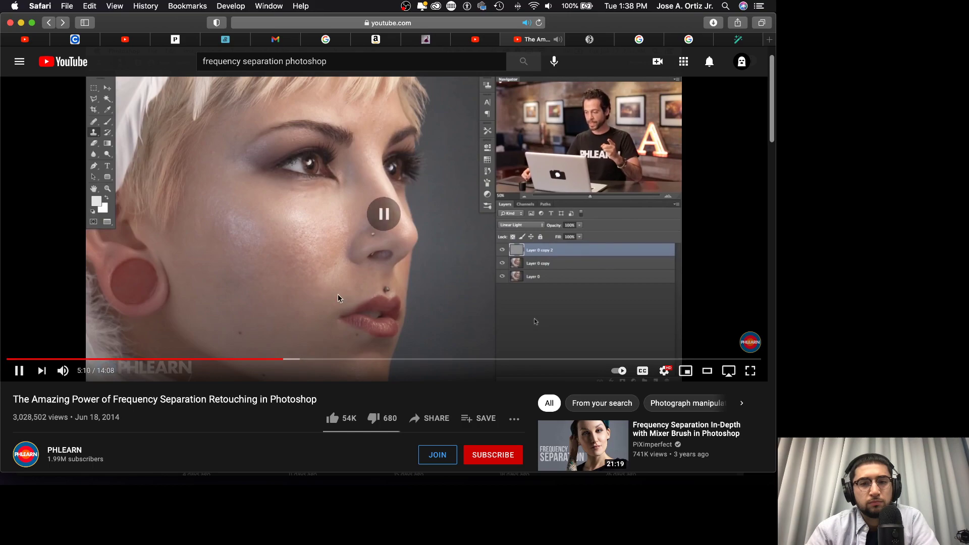
pyautogui.click(335, 477)
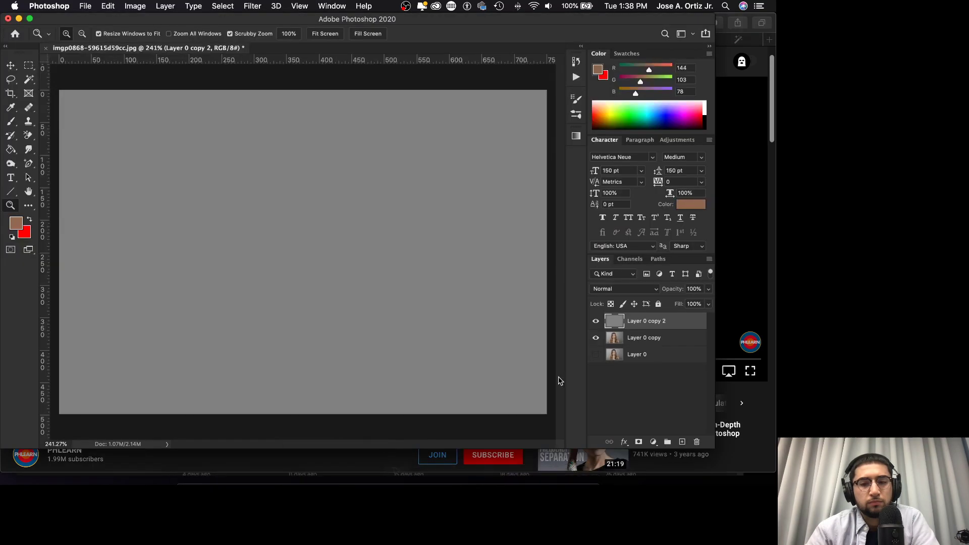
pyautogui.click(637, 289)
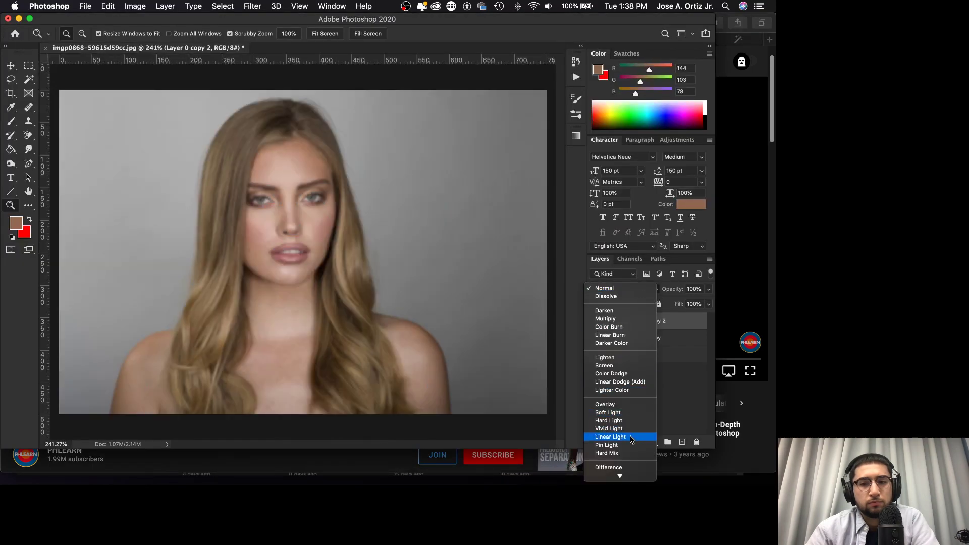
pyautogui.click(630, 438)
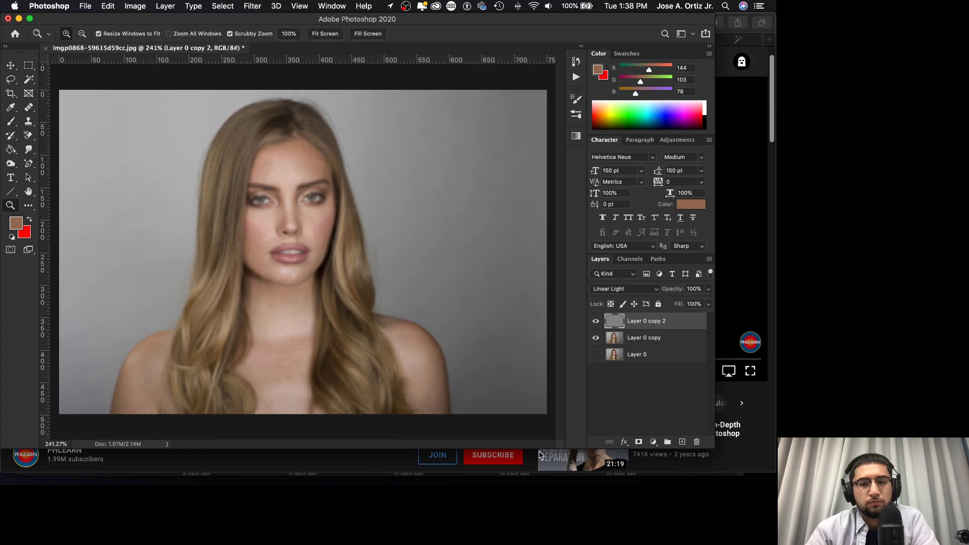
pyautogui.click(597, 337)
pyautogui.click(596, 338)
# Step: Delete the grey texture layer, duplicate Layer 0 and place the duplicate above the blurred Layer 0 copy
pyautogui.press('Delete')
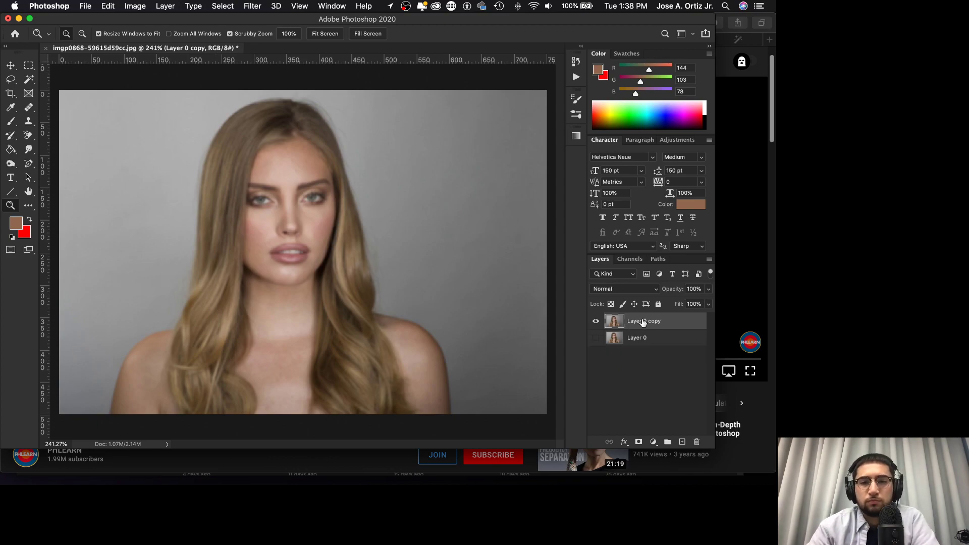
pyautogui.moveTo(645, 337); pyautogui.dragTo(682, 442)
pyautogui.moveTo(641, 336); pyautogui.dragTo(639, 322)
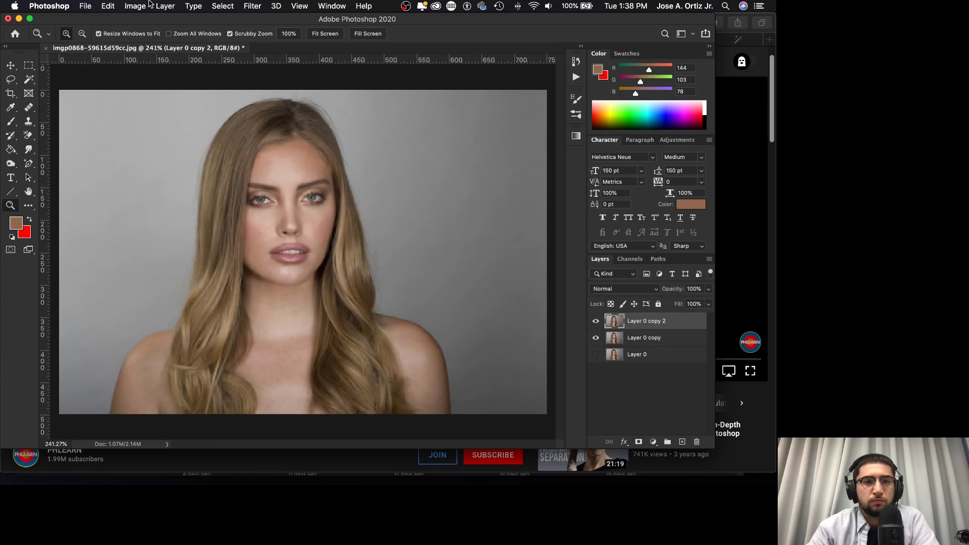
# Step: Open Apply Image for the new top layer and set its opacity to 100%
pyautogui.click(134, 6)
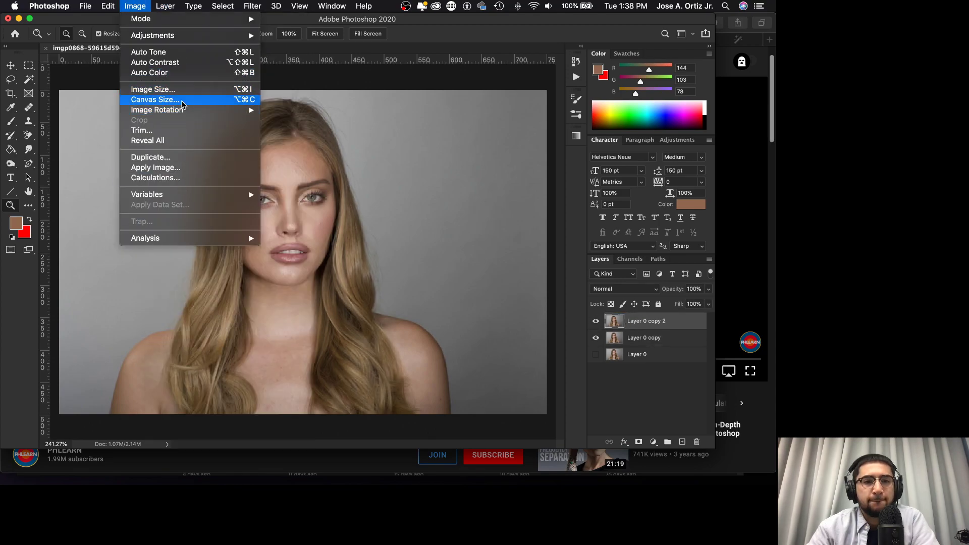
pyautogui.click(162, 172)
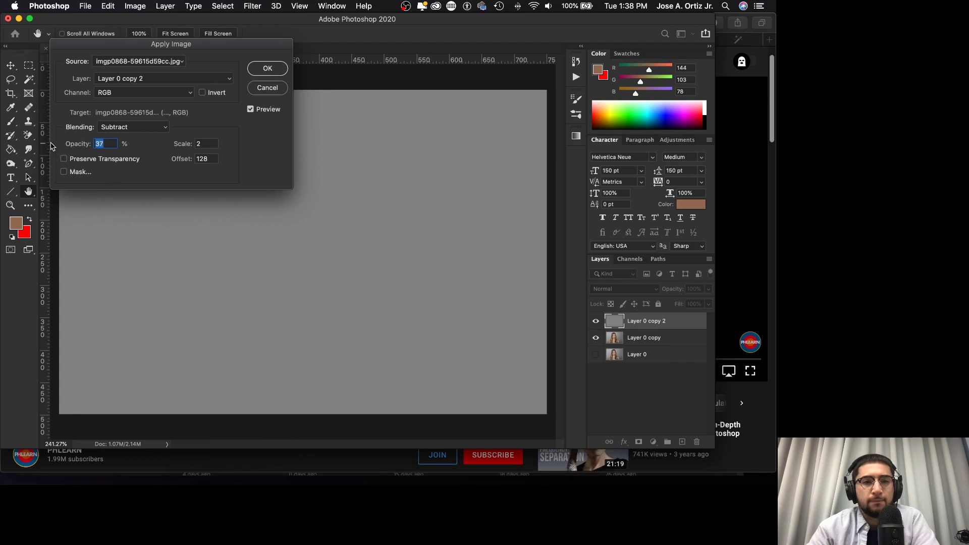
pyautogui.moveTo(102, 146); pyautogui.dragTo(227, 150)
# Step: Review the PHLEARN video from 5:10 and 3:34 to 4:02 for the Apply Image source layer, comparing it with the Photoshop dialog
pyautogui.click(219, 474)
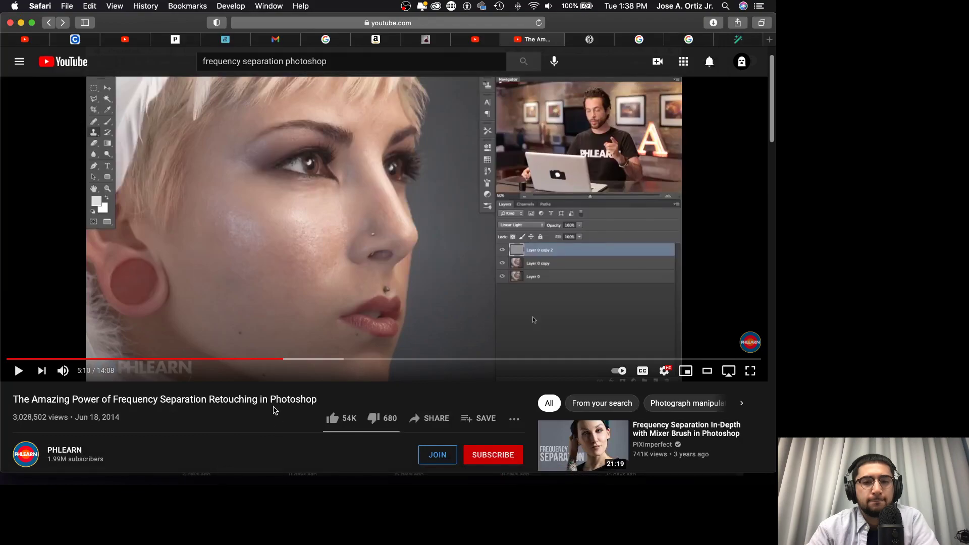
pyautogui.click(274, 260)
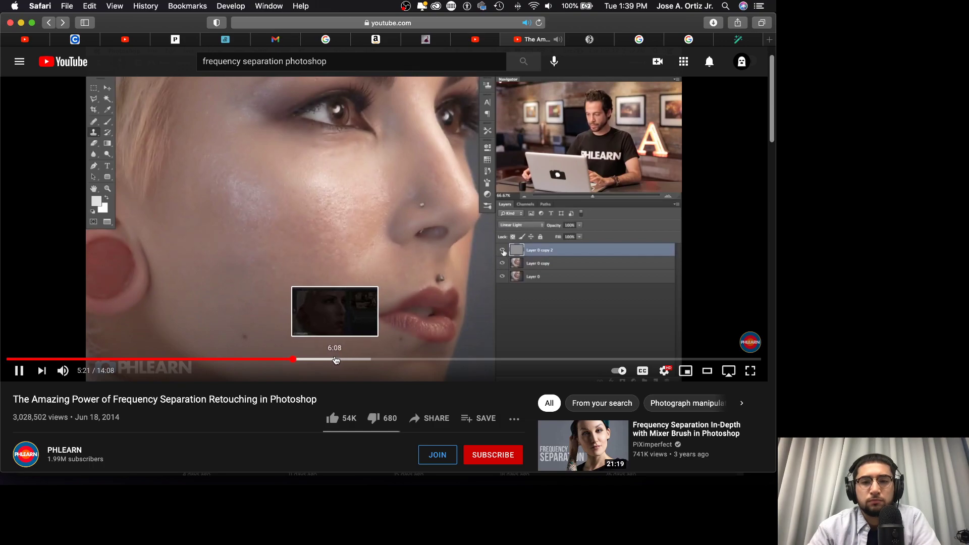
pyautogui.click(185, 359)
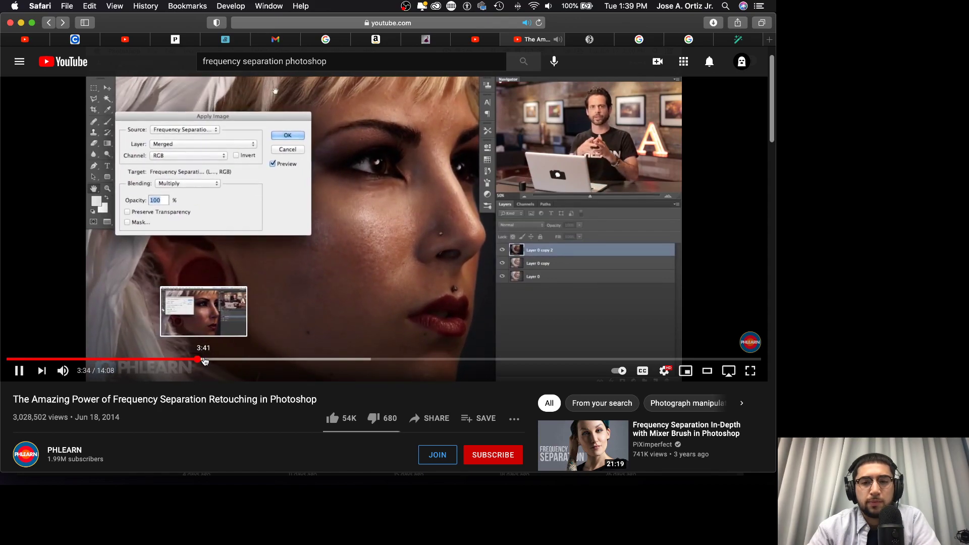
pyautogui.click(205, 360)
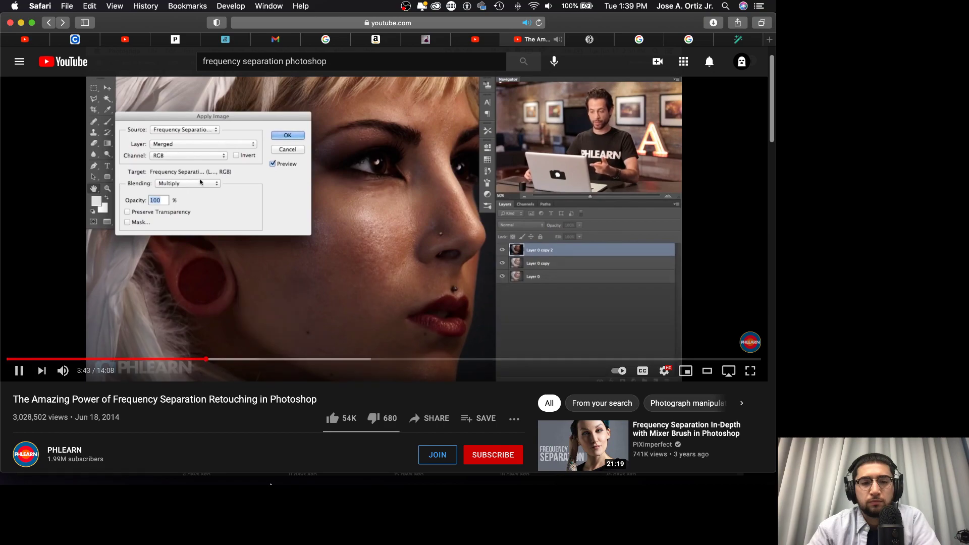
pyautogui.moveTo(264, 477)
pyautogui.click(331, 474)
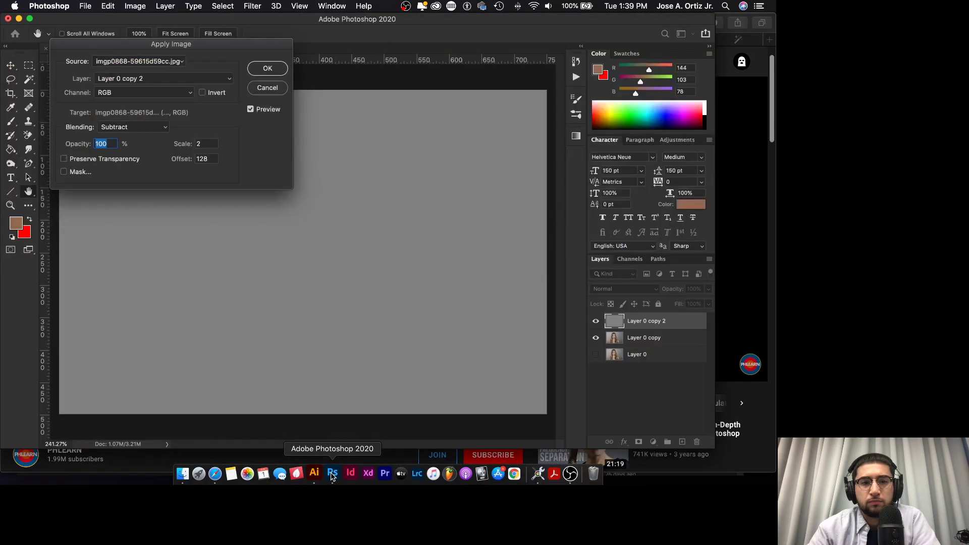
pyautogui.click(226, 477)
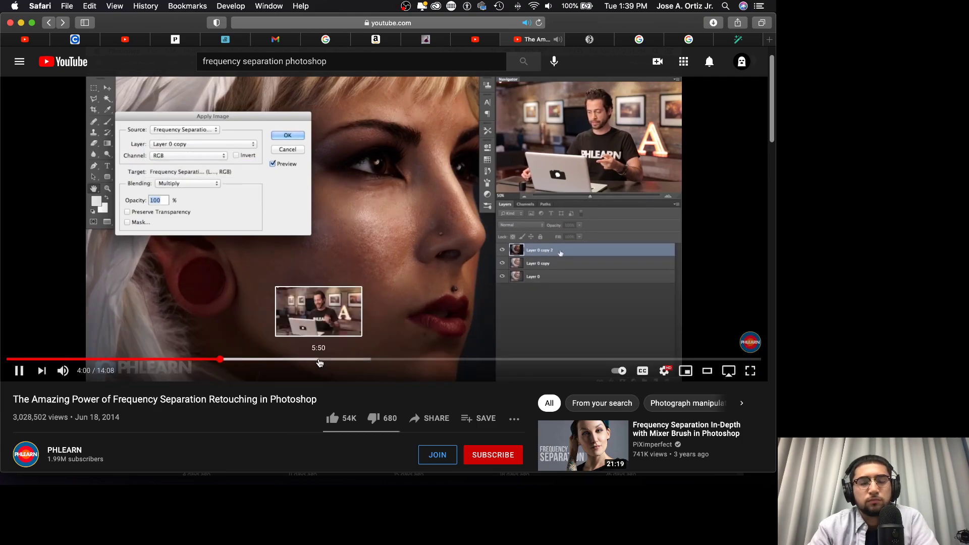
pyautogui.click(340, 309)
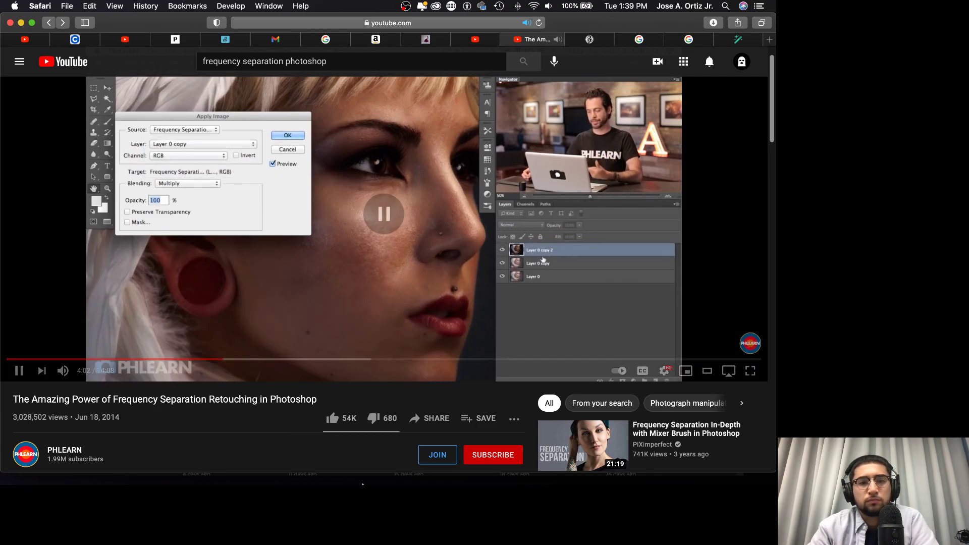
pyautogui.moveTo(363, 478)
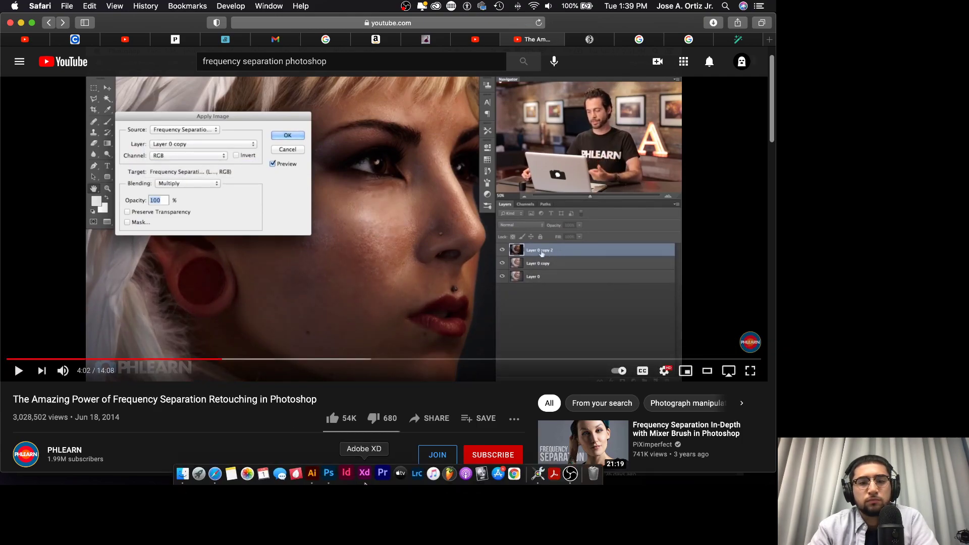
# Step: Switch to Photoshop, set the Apply Image source layer to Layer 0 copy and apply it
pyautogui.click(335, 474)
pyautogui.click(170, 80)
pyautogui.click(169, 87)
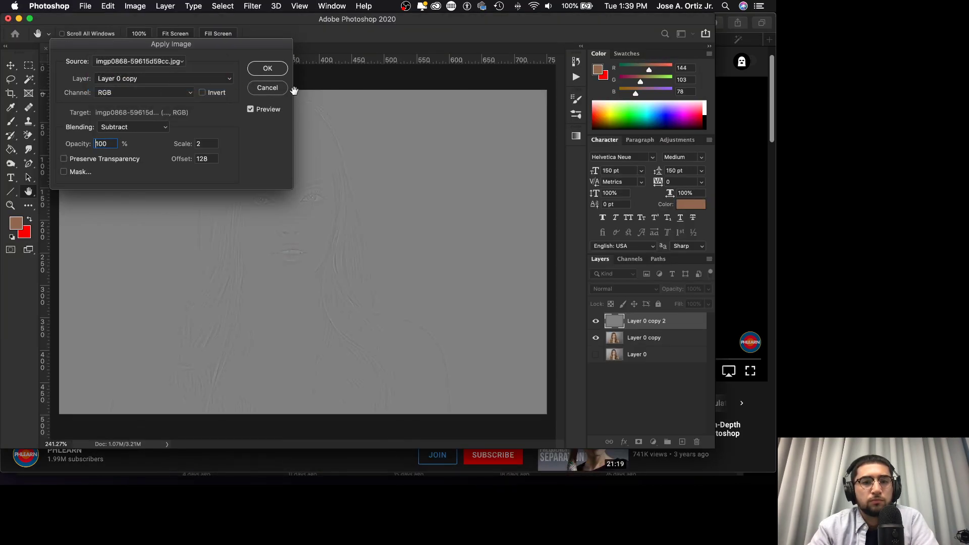
pyautogui.click(280, 74)
# Step: Set the texture layer to Linear Light and toggle the visibility of it and the blurred layer to check the separation
pyautogui.click(636, 289)
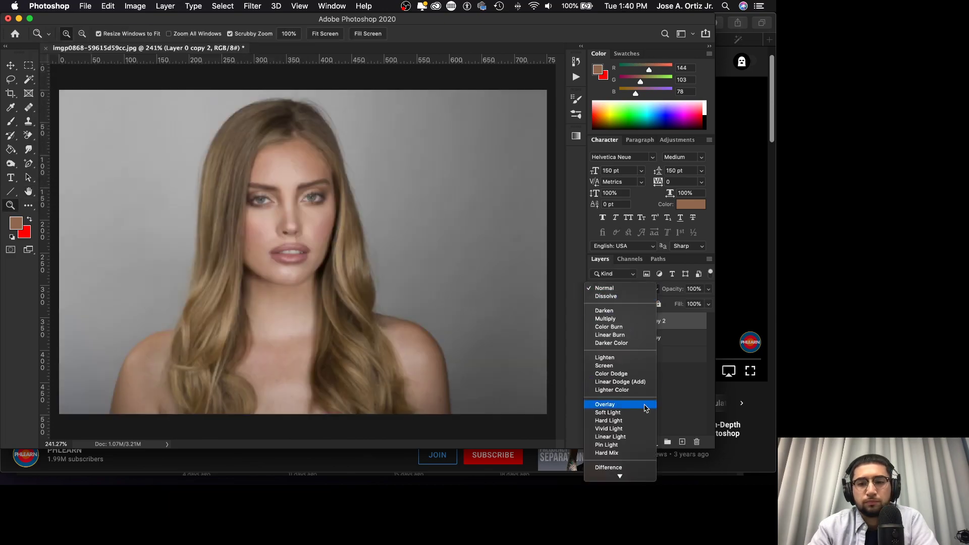
pyautogui.click(626, 437)
pyautogui.click(596, 321)
pyautogui.click(596, 321)
pyautogui.click(596, 322)
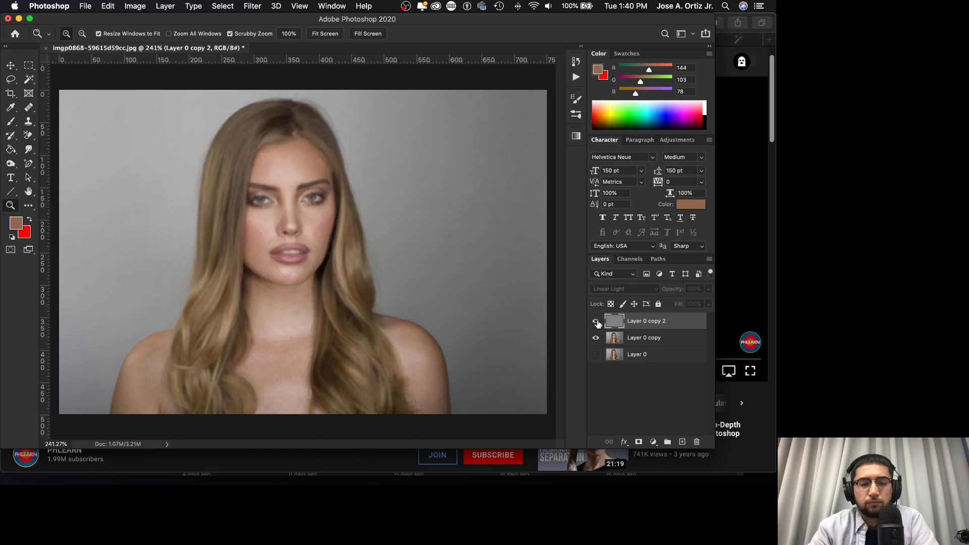
pyautogui.click(596, 338)
pyautogui.click(596, 339)
pyautogui.click(596, 338)
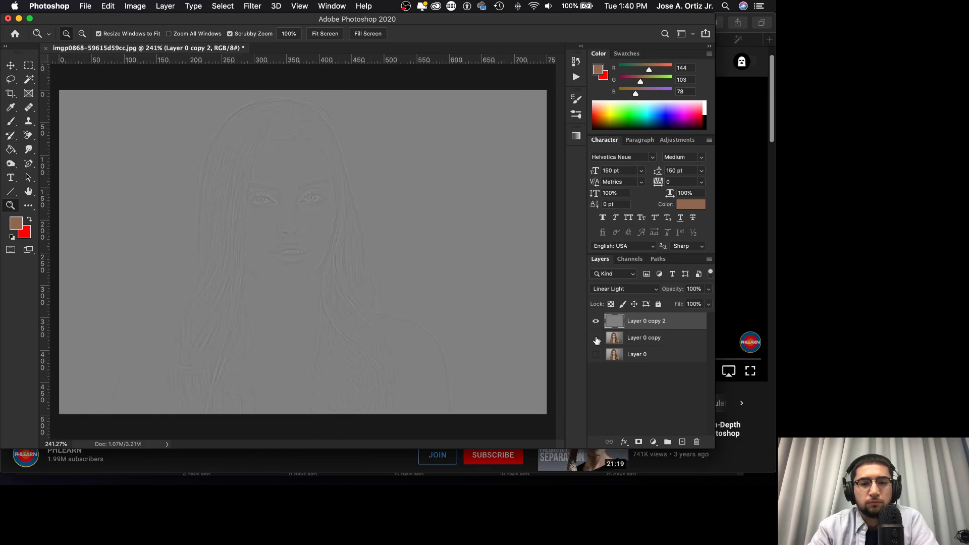
pyautogui.click(596, 338)
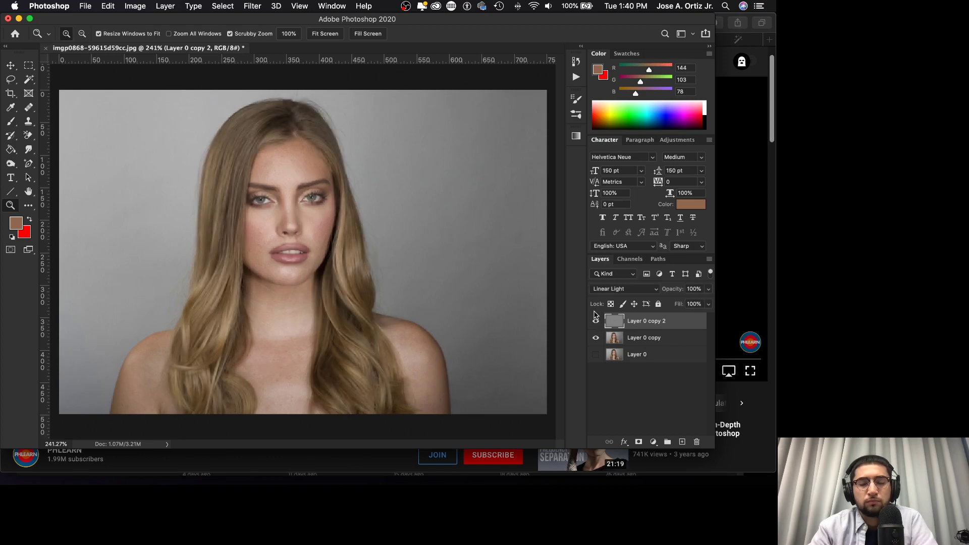
# Step: Select the blurred Layer 0 copy, compare the face with and without the texture layer, and leave the texture layer hidden
pyautogui.click(639, 338)
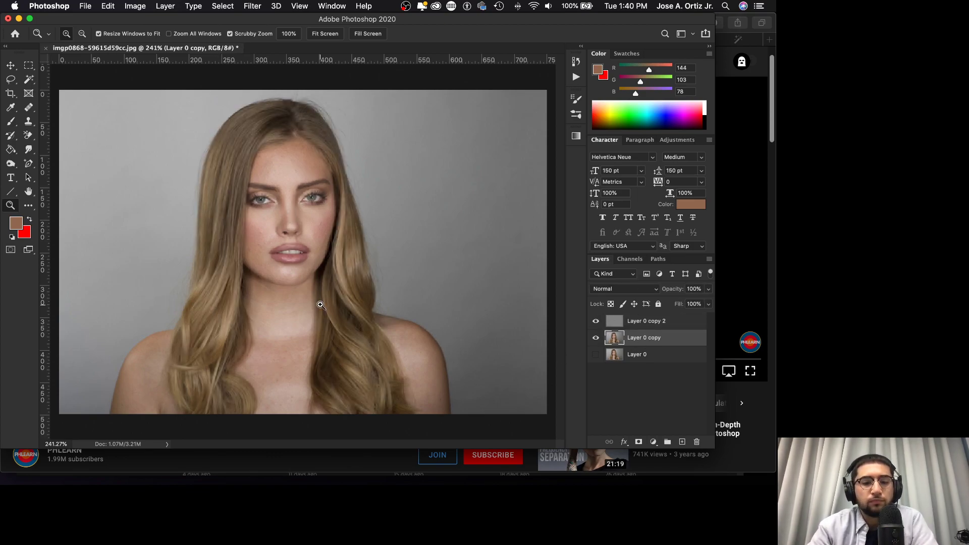
pyautogui.moveTo(294, 260); pyautogui.dragTo(335, 257)
pyautogui.scroll(6, 357, 255)
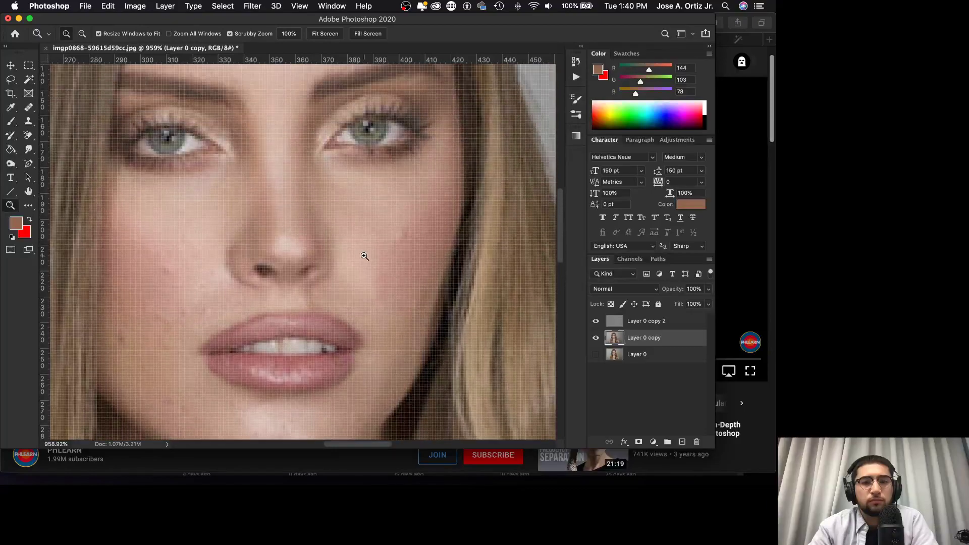
pyautogui.hscroll(3, 393, 258)
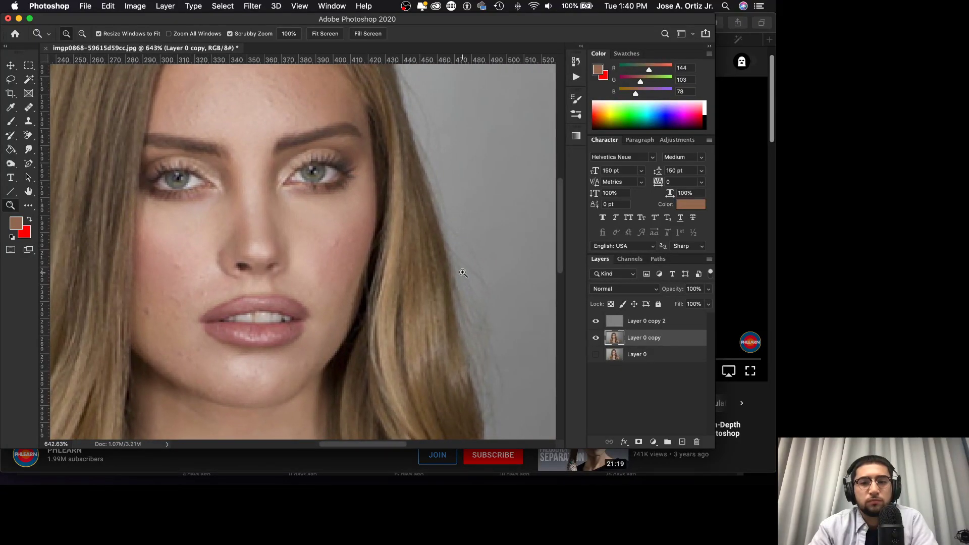
pyautogui.click(596, 322)
pyautogui.click(597, 323)
pyautogui.click(596, 323)
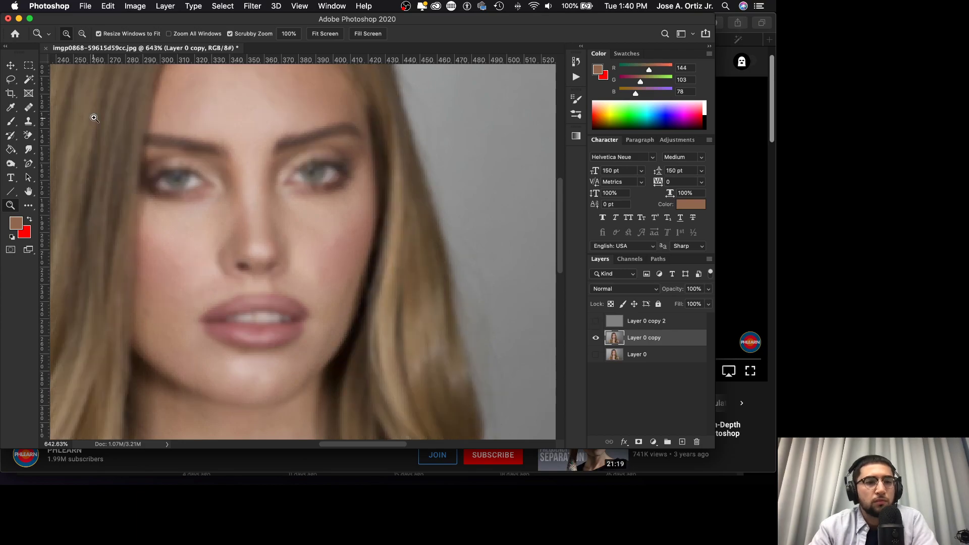
# Step: Choose the Healing Brush Tool and adjust its brush size to 10 px
pyautogui.click(29, 122)
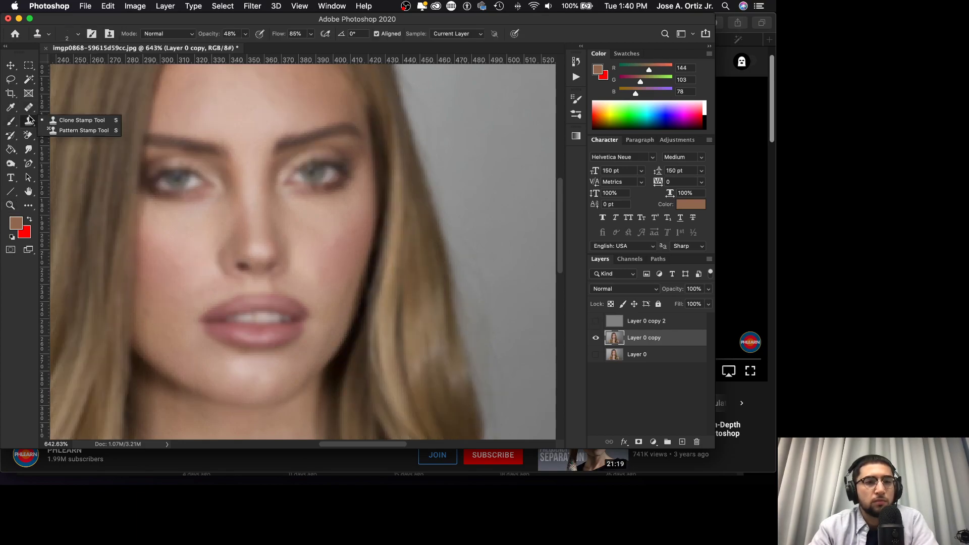
pyautogui.click(28, 107)
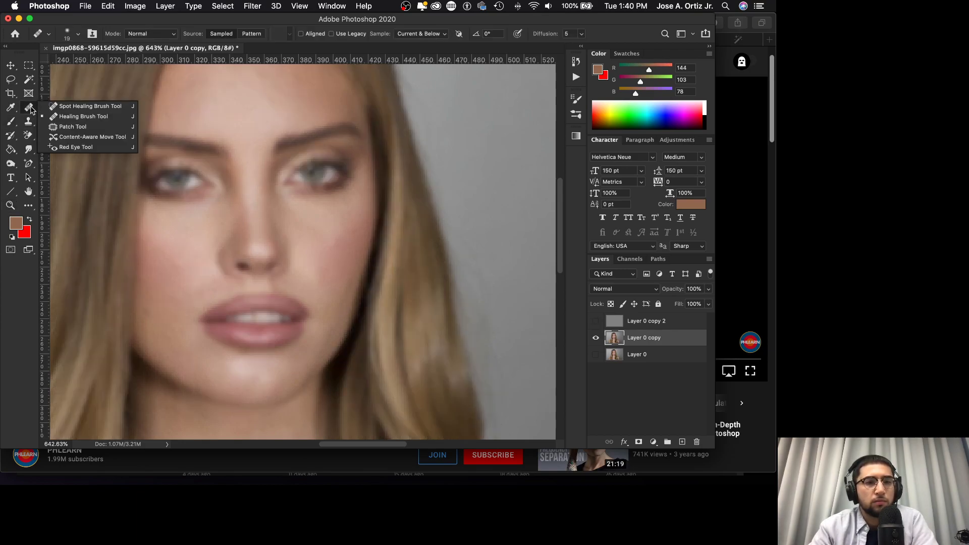
pyautogui.click(75, 117)
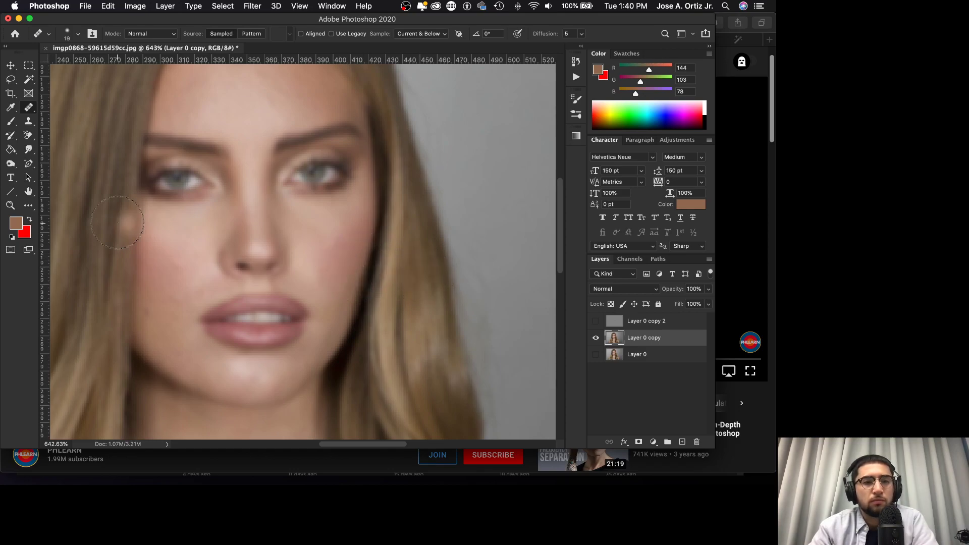
pyautogui.press('[')
pyautogui.press('[')
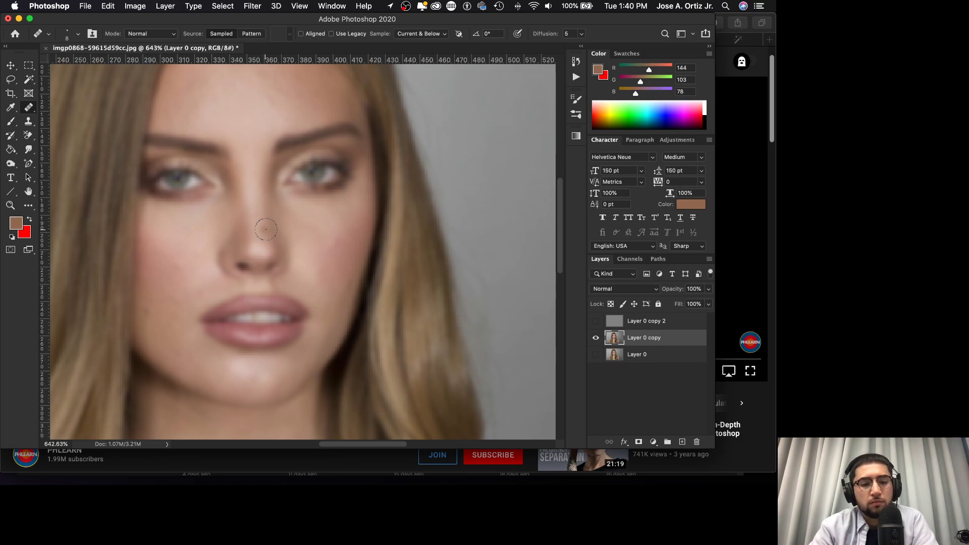
pyautogui.moveTo(286, 230)
pyautogui.mouseDown()
pyautogui.moveTo(321, 229)
pyautogui.moveTo(298, 180)
pyautogui.moveTo(324, 114)
pyautogui.mouseUp()
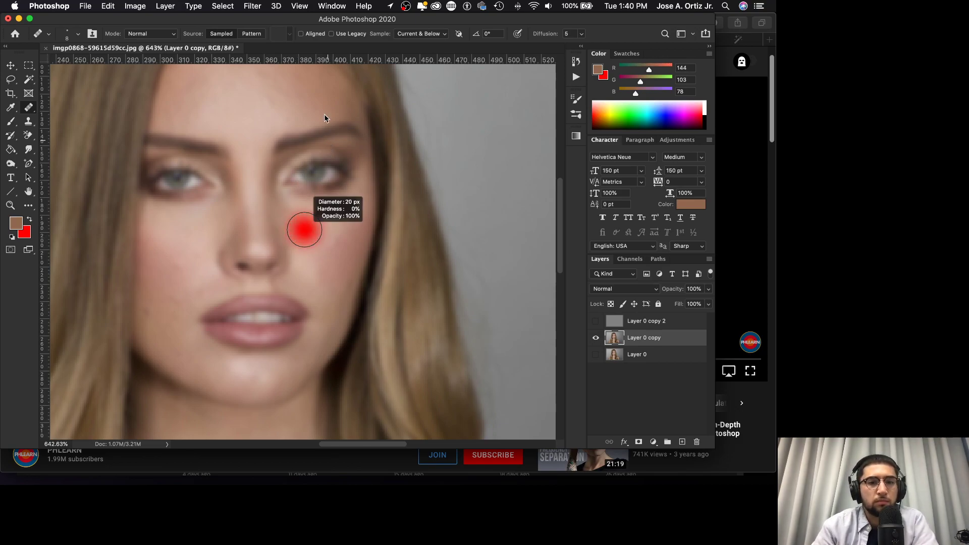
pyautogui.moveTo(322, 55)
pyautogui.mouseDown()
pyautogui.moveTo(309, 123)
pyautogui.moveTo(309, 49)
pyautogui.mouseUp()
# Step: Heal the uneven tones on the image-right cheek of Layer 0 copy, resampling nearby clean skin between strokes
pyautogui.moveTo(342, 255); pyautogui.dragTo(325, 252)
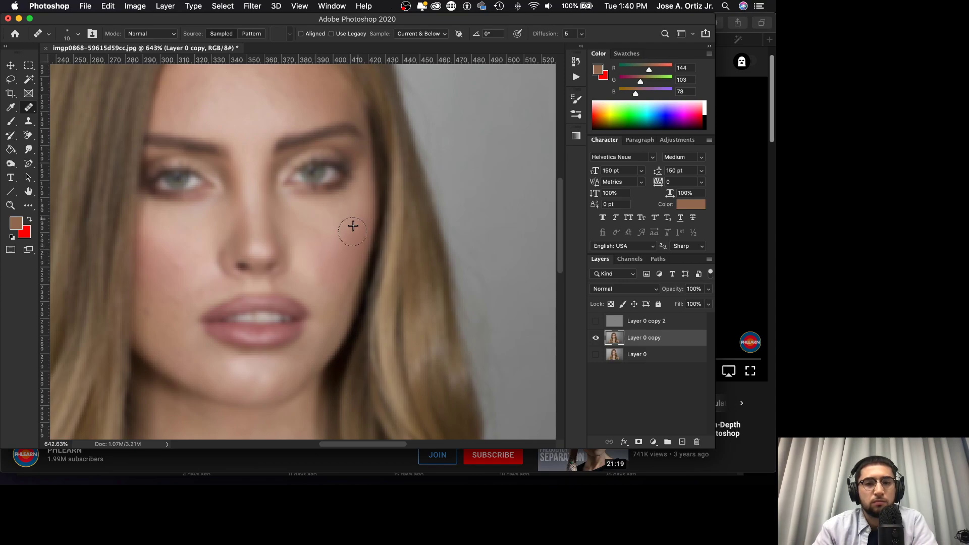
pyautogui.keyDown('alt'); pyautogui.click(359, 197); pyautogui.keyUp('alt')
pyautogui.moveTo(358, 219)
pyautogui.mouseDown()
pyautogui.moveTo(319, 228)
pyautogui.moveTo(316, 270)
pyautogui.moveTo(333, 232)
pyautogui.moveTo(336, 259)
pyautogui.moveTo(352, 232)
pyautogui.moveTo(336, 266)
pyautogui.moveTo(329, 238)
pyautogui.moveTo(312, 261)
pyautogui.moveTo(316, 228)
pyautogui.moveTo(324, 266)
pyautogui.mouseUp()
pyautogui.keyDown('alt'); pyautogui.click(307, 247); pyautogui.keyUp('alt')
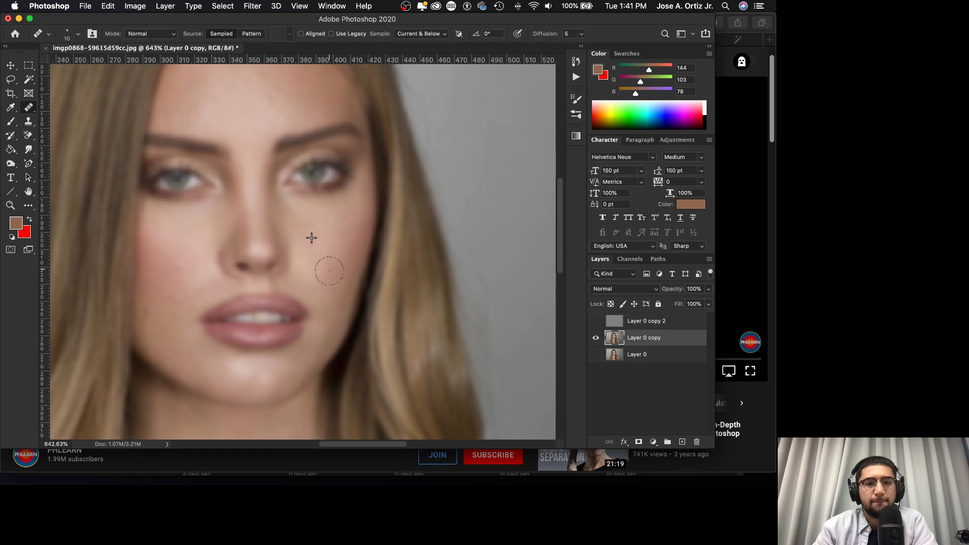
pyautogui.keyDown('alt'); pyautogui.click(337, 240); pyautogui.keyUp('alt')
pyautogui.moveTo(348, 239); pyautogui.dragTo(359, 228)
pyautogui.moveTo(338, 284); pyautogui.dragTo(342, 275)
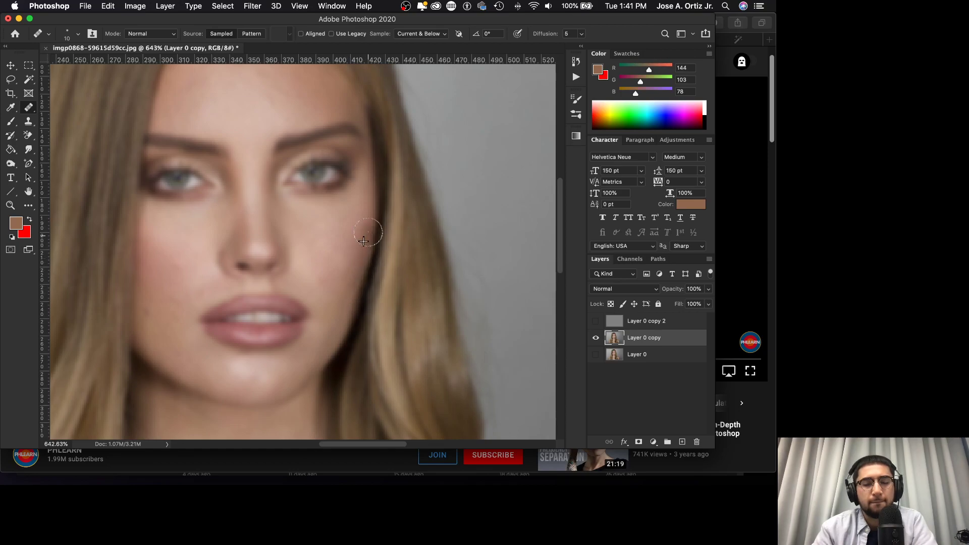
# Step: Undo the last healing stroke and continue smoothing the image-right cheek from beside the nose to the outer jaw
pyautogui.press('super+z')
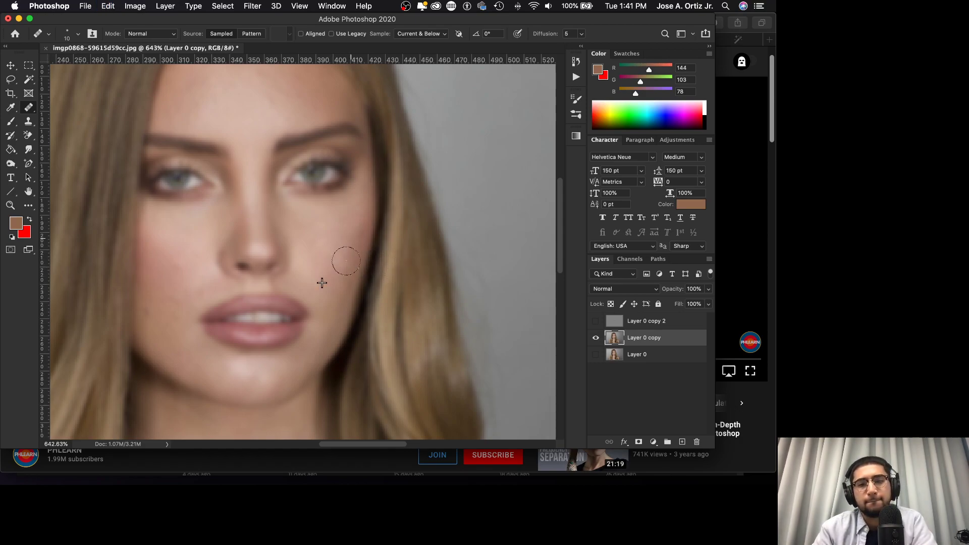
pyautogui.moveTo(307, 255)
pyautogui.mouseDown()
pyautogui.moveTo(343, 229)
pyautogui.moveTo(340, 250)
pyautogui.moveTo(338, 231)
pyautogui.moveTo(326, 241)
pyautogui.moveTo(319, 270)
pyautogui.moveTo(313, 236)
pyautogui.moveTo(299, 243)
pyautogui.moveTo(316, 250)
pyautogui.moveTo(291, 248)
pyautogui.mouseUp()
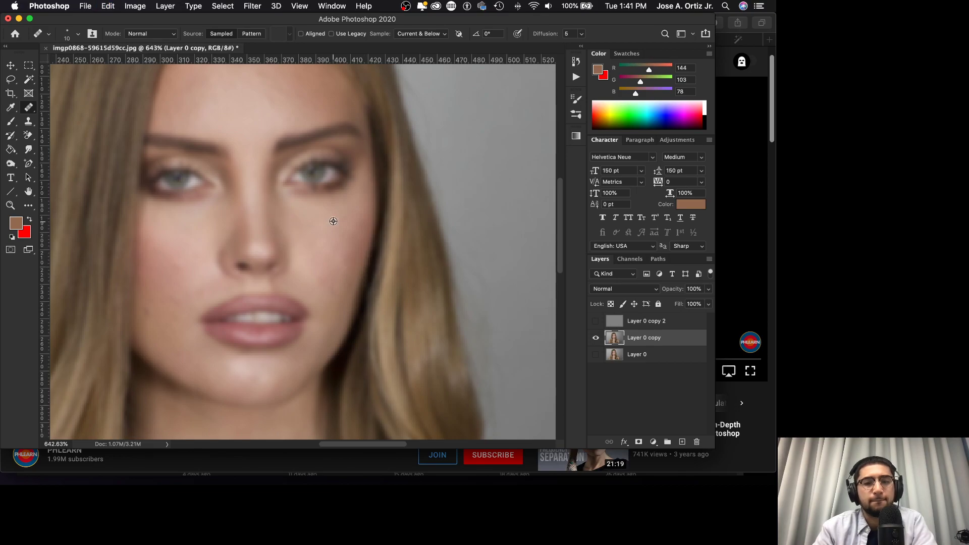
pyautogui.moveTo(345, 233)
pyautogui.mouseDown()
pyautogui.moveTo(334, 266)
pyautogui.moveTo(357, 244)
pyautogui.moveTo(347, 270)
pyautogui.moveTo(326, 276)
pyautogui.moveTo(349, 267)
pyautogui.moveTo(331, 295)
pyautogui.moveTo(319, 260)
pyautogui.moveTo(339, 261)
pyautogui.moveTo(336, 289)
pyautogui.moveTo(328, 292)
pyautogui.moveTo(338, 225)
pyautogui.moveTo(313, 245)
pyautogui.moveTo(325, 279)
pyautogui.moveTo(339, 271)
pyautogui.moveTo(350, 220)
pyautogui.mouseUp()
pyautogui.keyDown('alt'); pyautogui.click(317, 253); pyautogui.keyUp('alt')
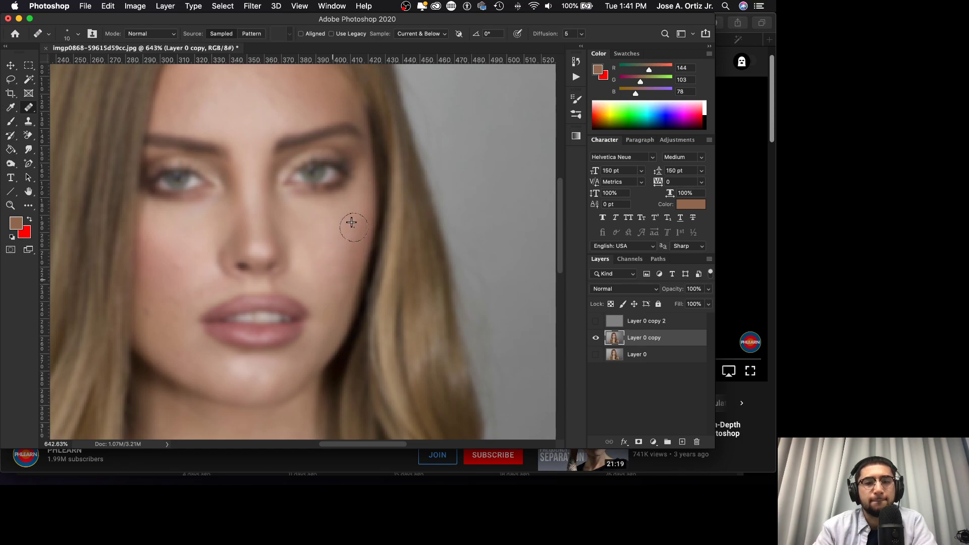
pyautogui.moveTo(335, 259)
pyautogui.mouseDown()
pyautogui.moveTo(334, 280)
pyautogui.moveTo(329, 249)
pyautogui.moveTo(327, 272)
pyautogui.moveTo(320, 261)
pyautogui.moveTo(322, 223)
pyautogui.moveTo(343, 232)
pyautogui.moveTo(329, 219)
pyautogui.moveTo(359, 198)
pyautogui.moveTo(344, 243)
pyautogui.moveTo(325, 269)
pyautogui.moveTo(314, 261)
pyautogui.moveTo(335, 234)
pyautogui.moveTo(348, 247)
pyautogui.moveTo(332, 300)
pyautogui.moveTo(347, 282)
pyautogui.mouseUp()
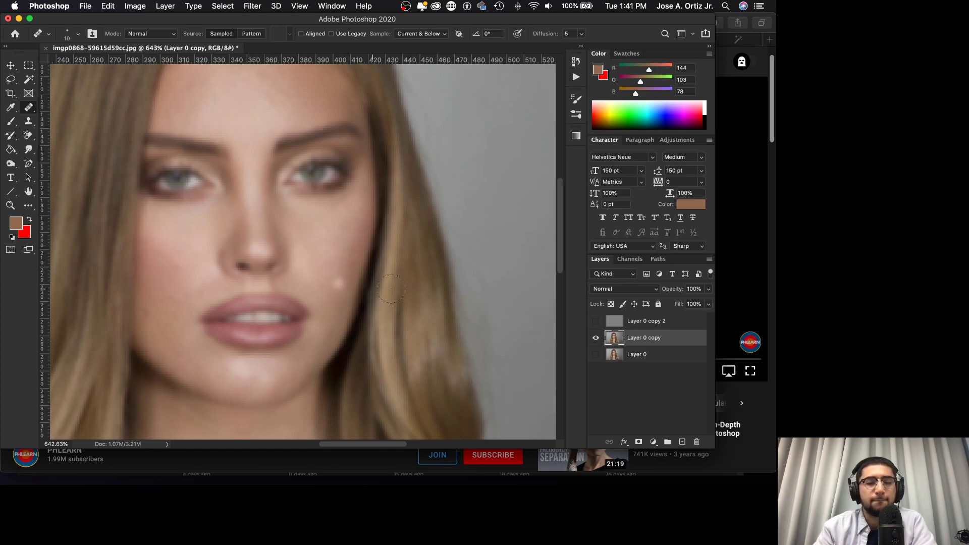
# Step: Show the Layer 0 copy 2 texture and compare the earliest healing history states with the latest Healing Brush state
pyautogui.press('z')
pyautogui.moveTo(426, 281); pyautogui.dragTo(384, 298)
pyautogui.click(596, 322)
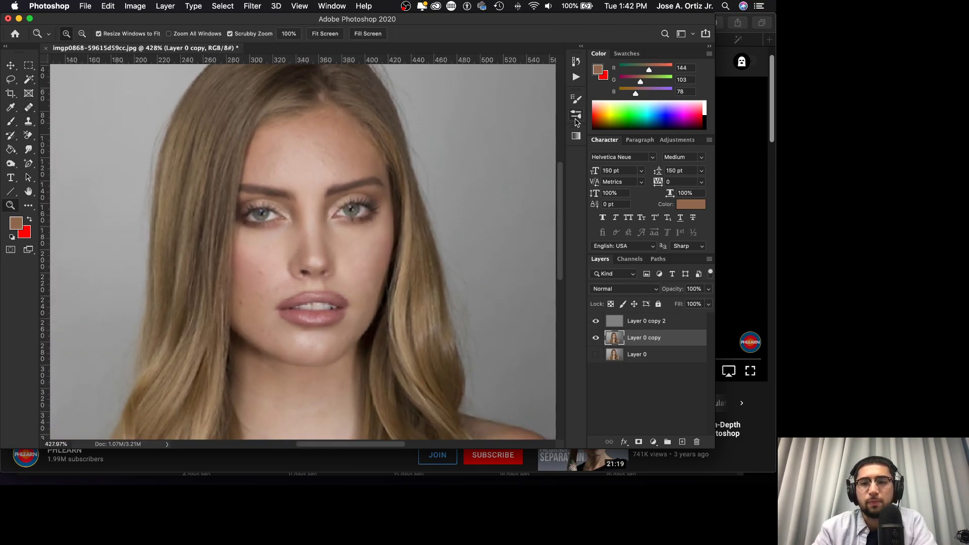
pyautogui.click(576, 61)
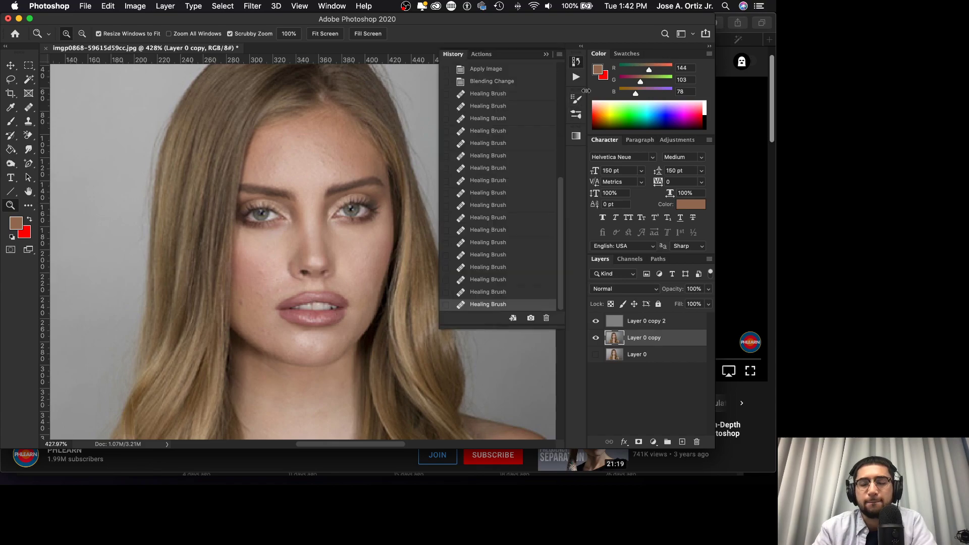
pyautogui.click(498, 82)
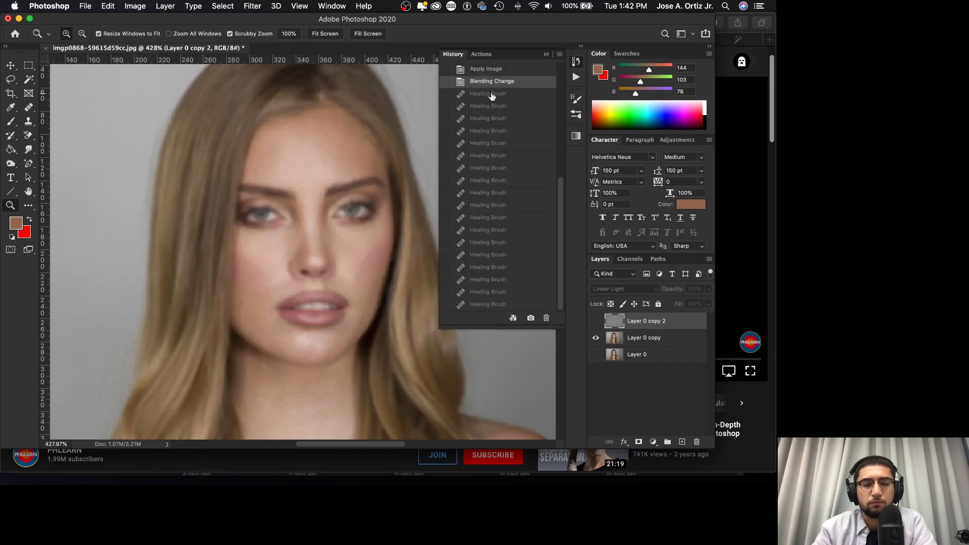
pyautogui.click(492, 94)
pyautogui.click(497, 106)
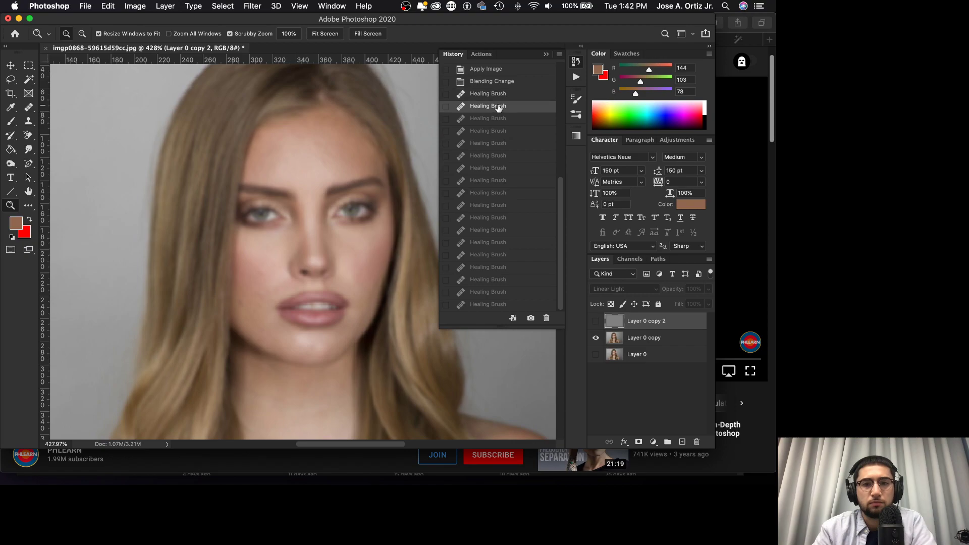
pyautogui.click(497, 95)
pyautogui.click(596, 321)
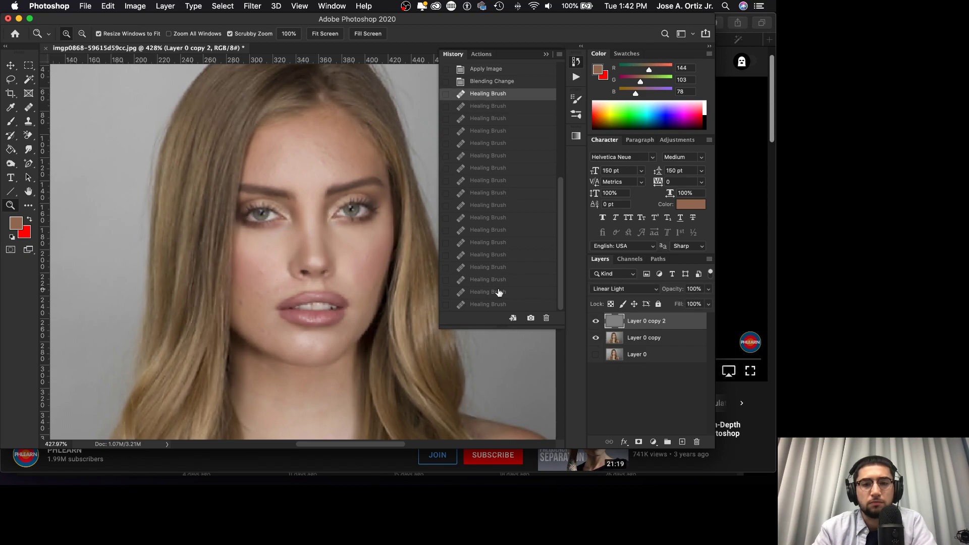
pyautogui.click(498, 306)
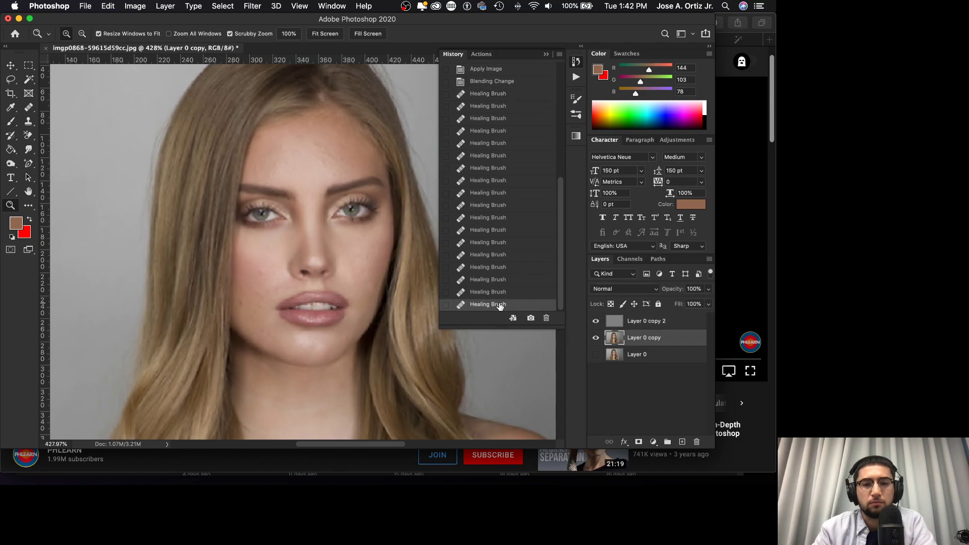
# Step: Compare the first few Healing Brush history states with the latest one again, restore the latest, and close the history
pyautogui.click(491, 94)
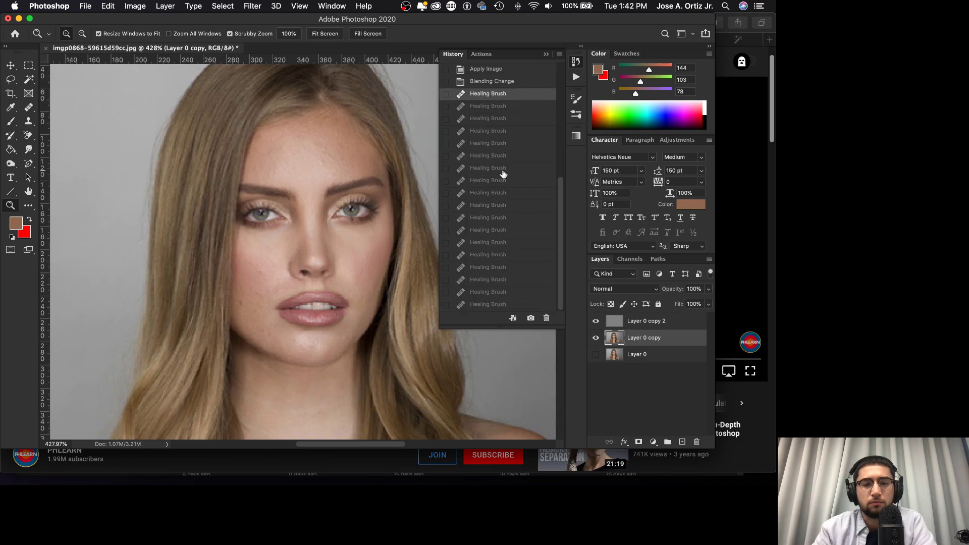
pyautogui.click(493, 304)
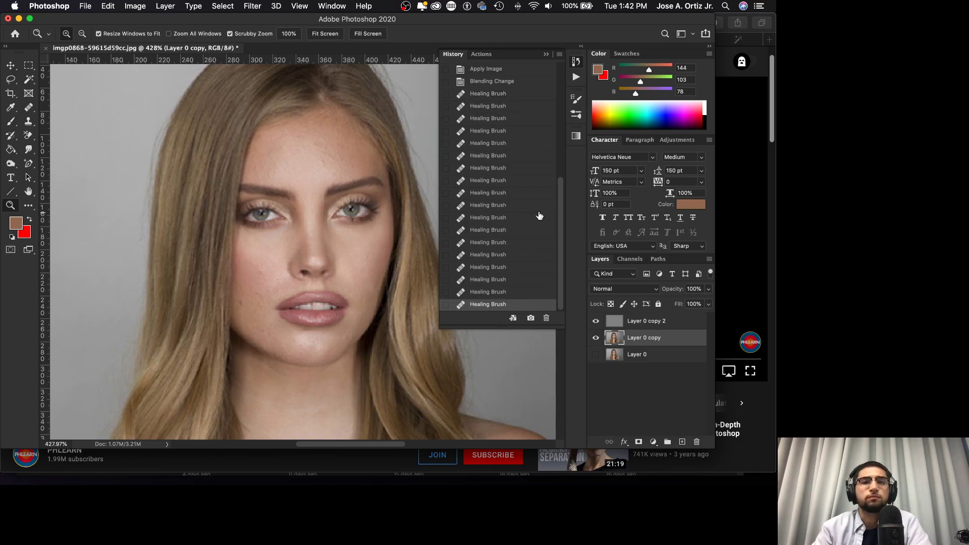
pyautogui.click(510, 107)
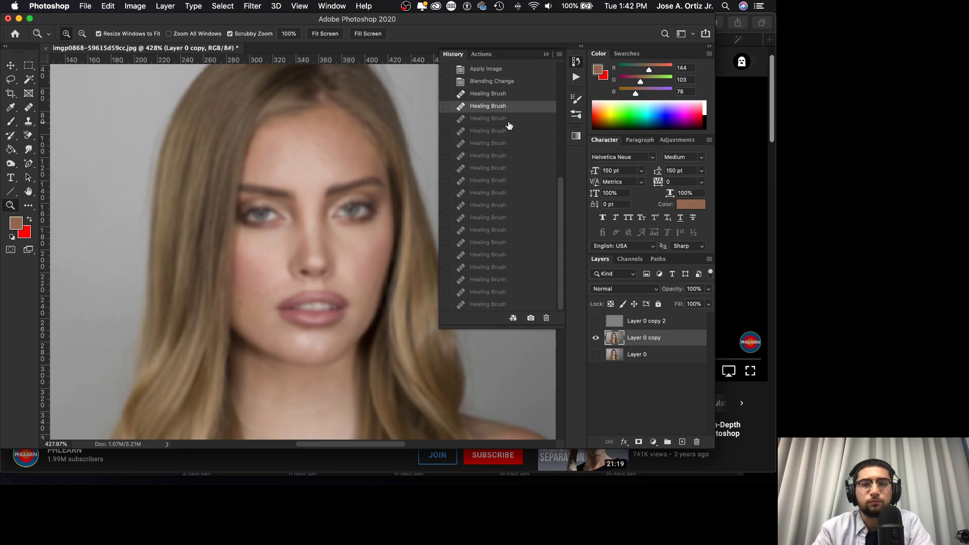
pyautogui.click(508, 119)
pyautogui.click(596, 322)
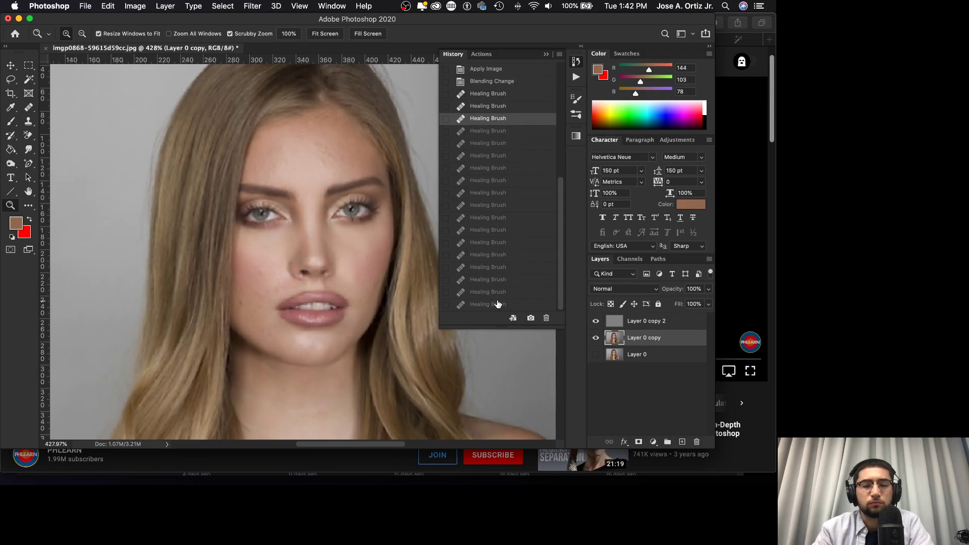
pyautogui.click(498, 305)
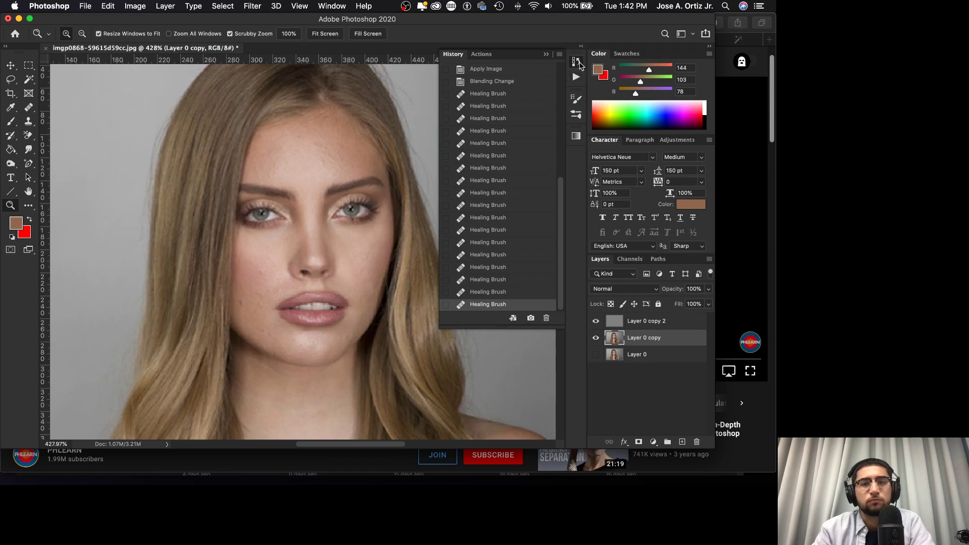
pyautogui.click(549, 54)
# Step: Hide the Layer 0 copy 2 texture layer and reselect the Healing Brush Tool for the image-left cheek
pyautogui.moveTo(249, 274); pyautogui.dragTo(266, 281)
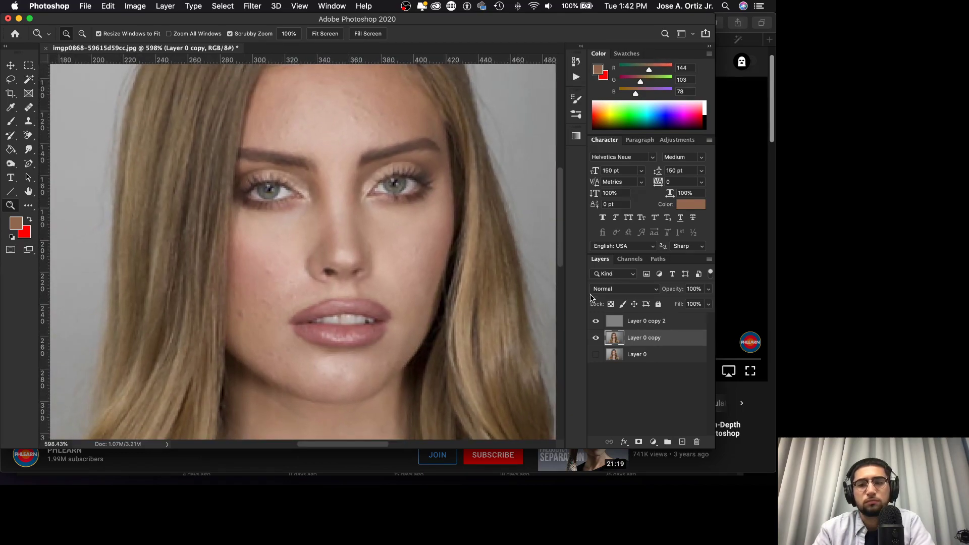
pyautogui.click(595, 322)
pyautogui.click(29, 105)
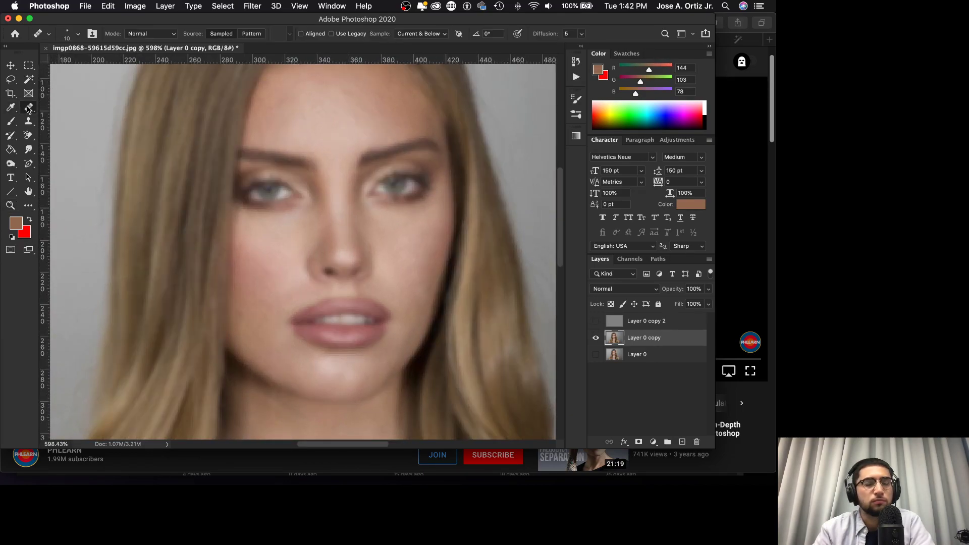
pyautogui.moveTo(276, 268)
pyautogui.mouseDown()
pyautogui.moveTo(269, 281)
pyautogui.moveTo(286, 247)
pyautogui.moveTo(266, 276)
pyautogui.moveTo(253, 275)
pyautogui.moveTo(259, 249)
pyautogui.moveTo(277, 262)
pyautogui.moveTo(259, 287)
pyautogui.moveTo(255, 256)
pyautogui.moveTo(272, 259)
pyautogui.moveTo(261, 260)
pyautogui.mouseUp()
pyautogui.press('super+z')
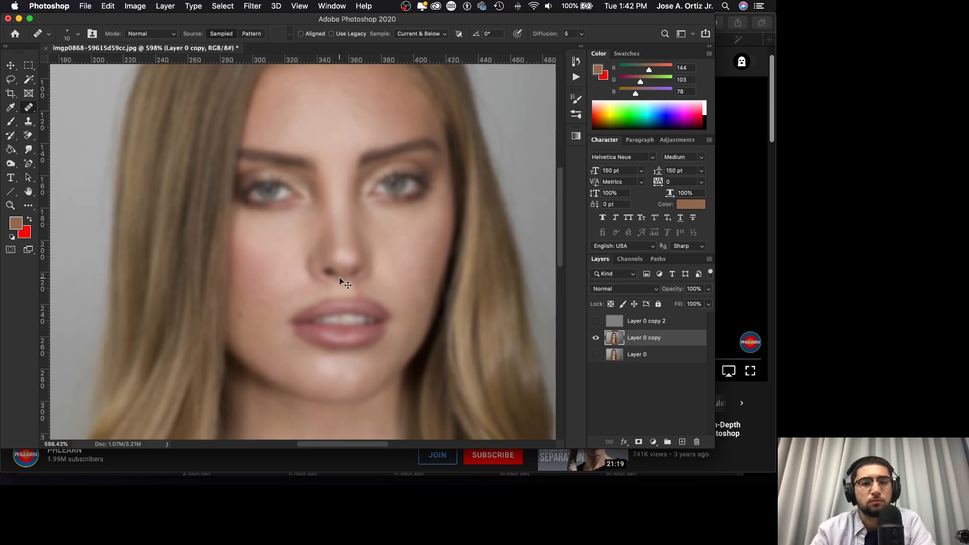
pyautogui.press('super+z')
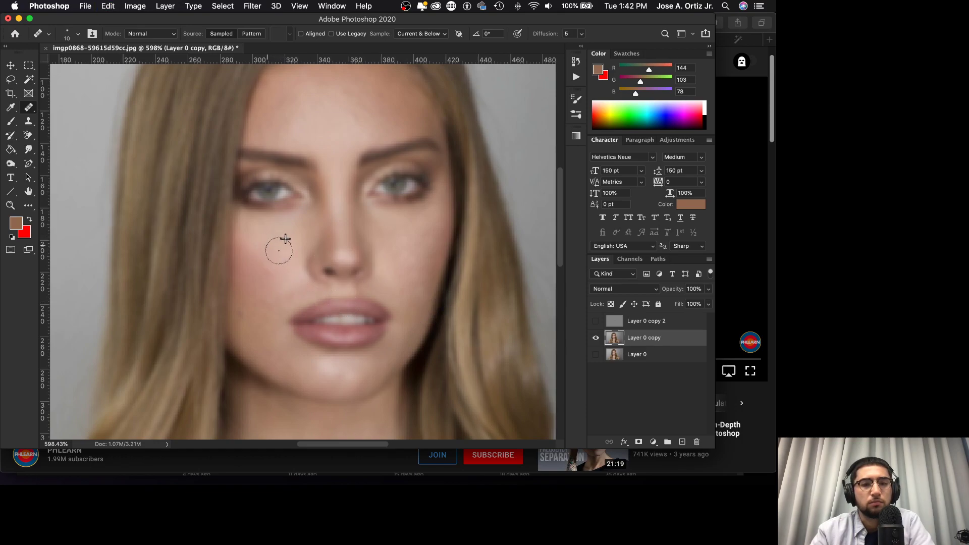
# Step: Sample clean skin beneath the image-left eye and heal the reddish area of the cheek below it
pyautogui.press('z')
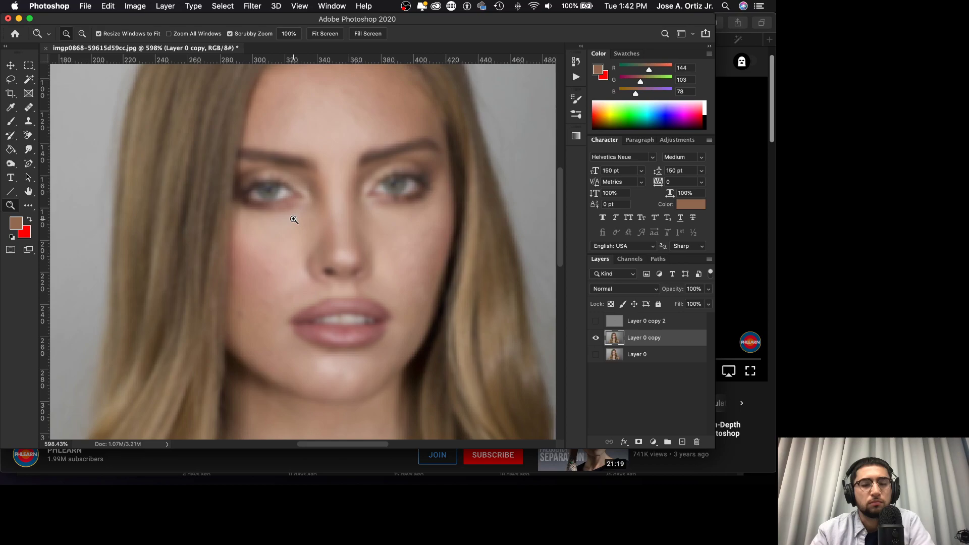
pyautogui.press('j')
pyautogui.keyDown('alt'); pyautogui.click(296, 219); pyautogui.keyUp('alt')
pyautogui.moveTo(275, 262)
pyautogui.mouseDown()
pyautogui.moveTo(255, 253)
pyautogui.moveTo(267, 271)
pyautogui.moveTo(253, 251)
pyautogui.moveTo(281, 251)
pyautogui.moveTo(254, 255)
pyautogui.mouseUp()
pyautogui.press('z')
pyautogui.press('j')
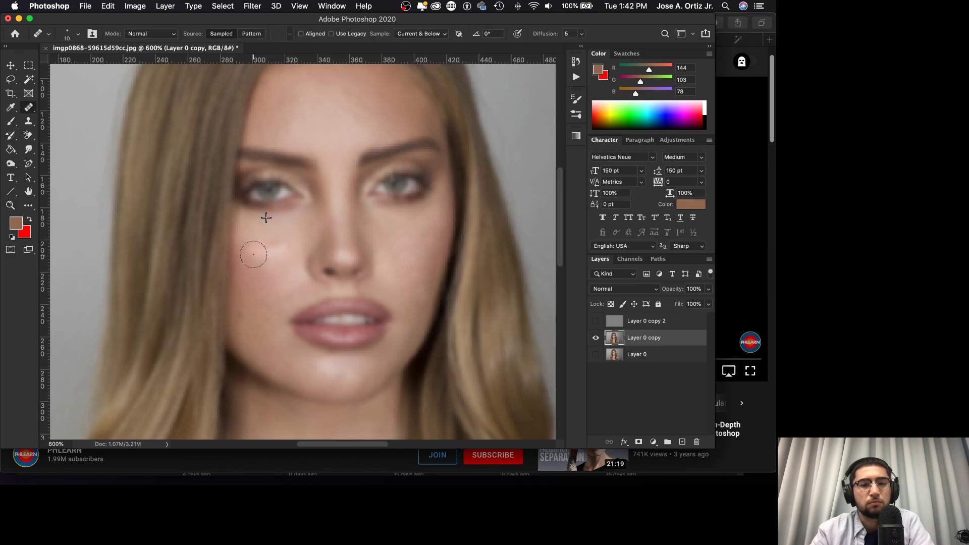
pyautogui.press('z')
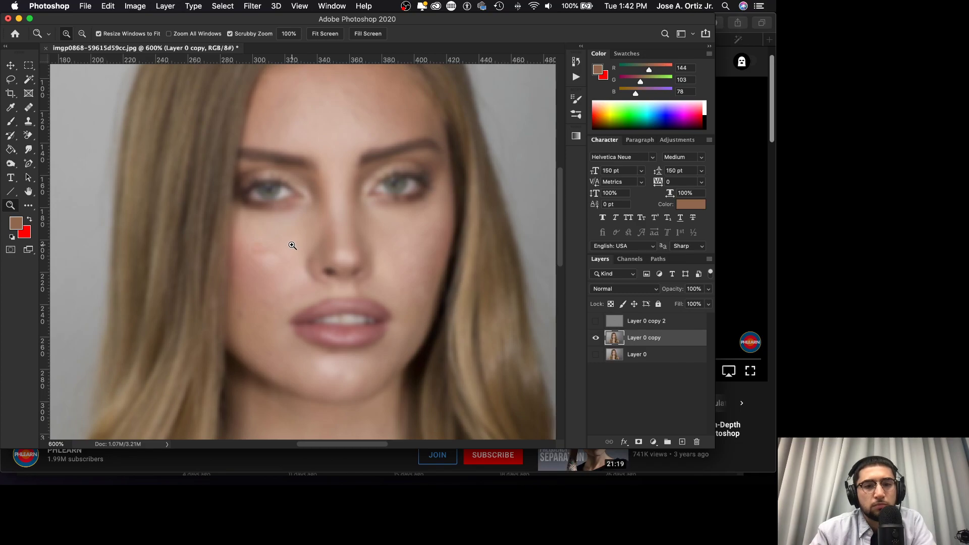
pyautogui.press('j')
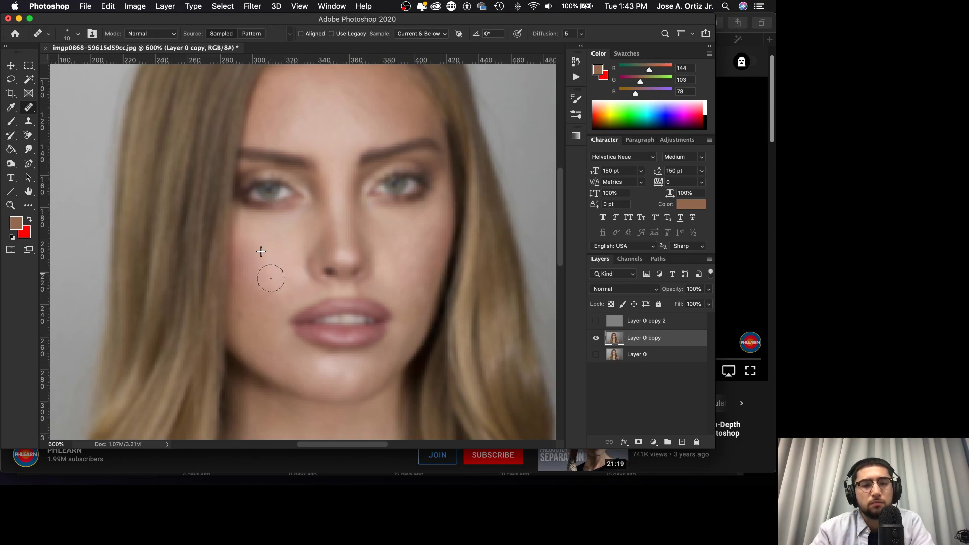
# Step: Blend the remaining redness from the lower to the outer image-left cheek with healing strokes sampled from the mid-cheek
pyautogui.click(284, 272)
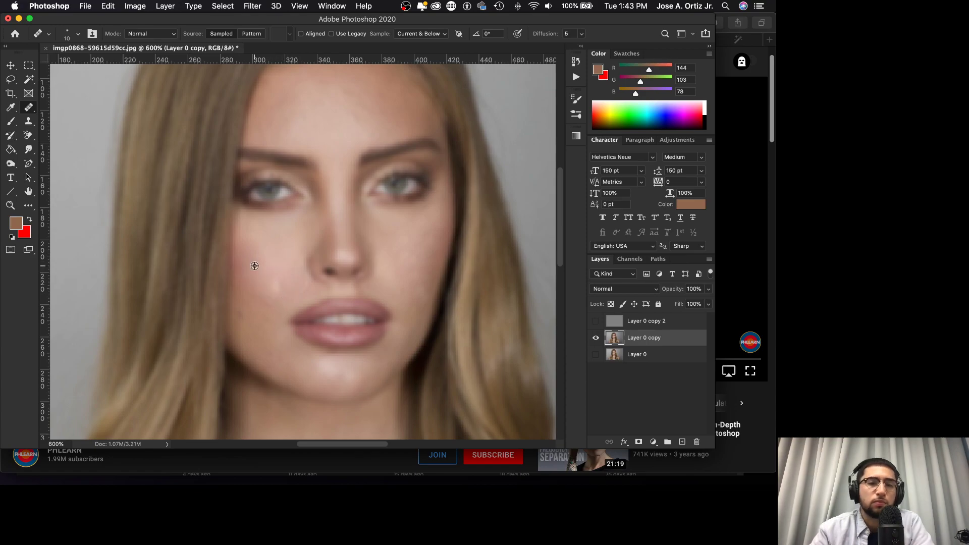
pyautogui.keyDown('alt'); pyautogui.click(284, 261); pyautogui.keyUp('alt')
pyautogui.moveTo(278, 288)
pyautogui.mouseDown()
pyautogui.moveTo(247, 249)
pyautogui.moveTo(248, 261)
pyautogui.moveTo(253, 242)
pyautogui.moveTo(244, 263)
pyautogui.moveTo(242, 241)
pyautogui.mouseUp()
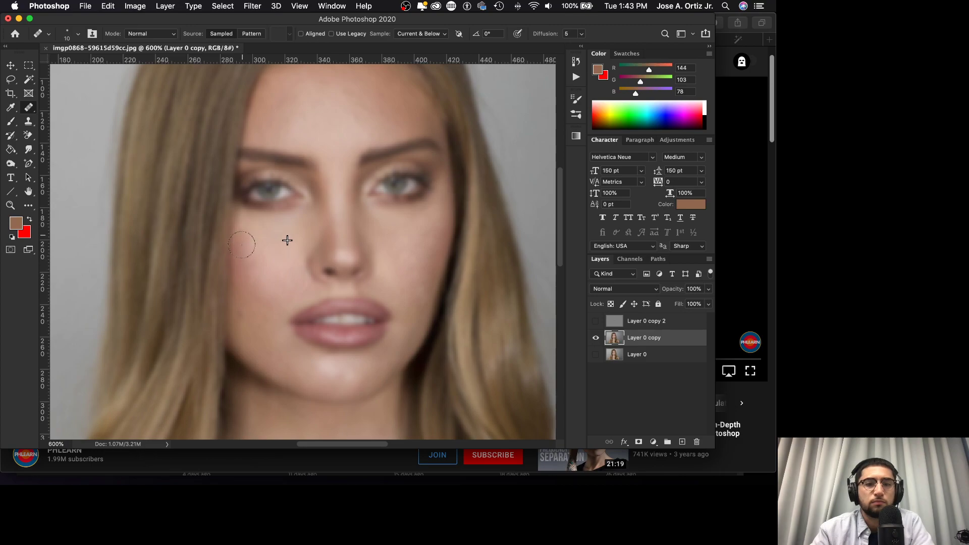
pyautogui.moveTo(244, 280)
pyautogui.mouseDown()
pyautogui.moveTo(244, 293)
pyautogui.moveTo(250, 275)
pyautogui.mouseUp()
pyautogui.moveTo(238, 246)
pyautogui.mouseDown()
pyautogui.moveTo(242, 279)
pyautogui.moveTo(240, 239)
pyautogui.moveTo(240, 290)
pyautogui.moveTo(251, 248)
pyautogui.moveTo(244, 281)
pyautogui.moveTo(245, 263)
pyautogui.moveTo(257, 276)
pyautogui.moveTo(265, 246)
pyautogui.moveTo(246, 277)
pyautogui.moveTo(255, 253)
pyautogui.moveTo(243, 233)
pyautogui.moveTo(238, 264)
pyautogui.mouseUp()
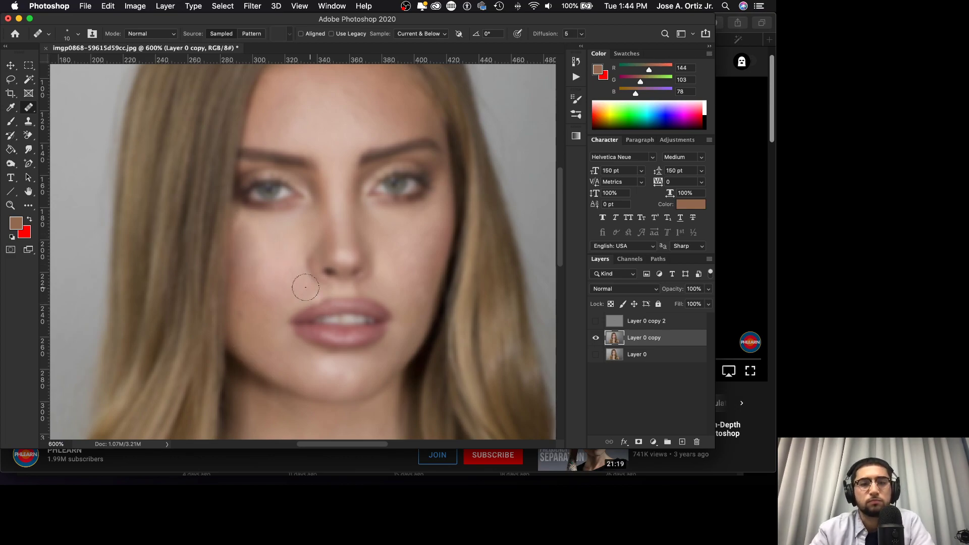
# Step: Show the texture layer, compare an earlier Healing Brush history state with the latest, and leave the latest state active
pyautogui.click(595, 322)
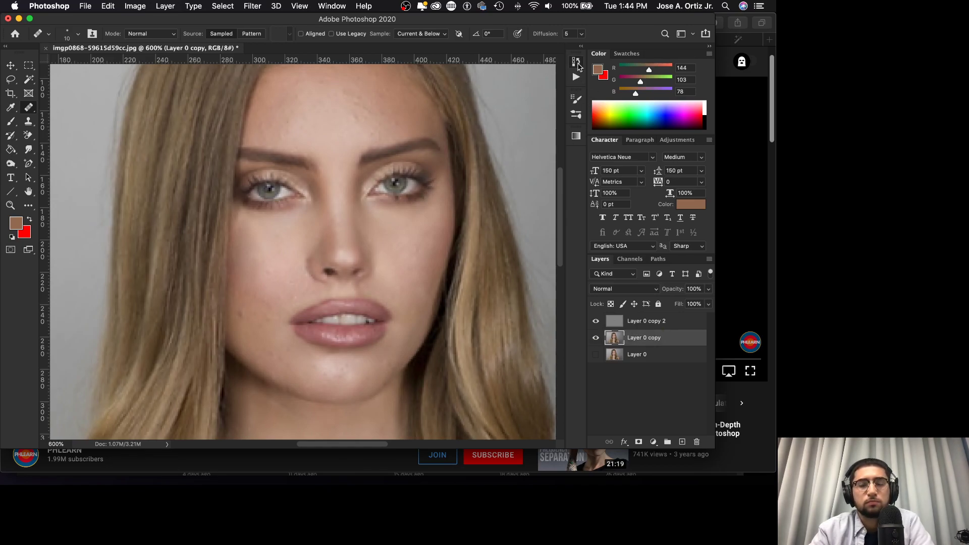
pyautogui.click(576, 61)
pyautogui.click(512, 170)
pyautogui.click(596, 323)
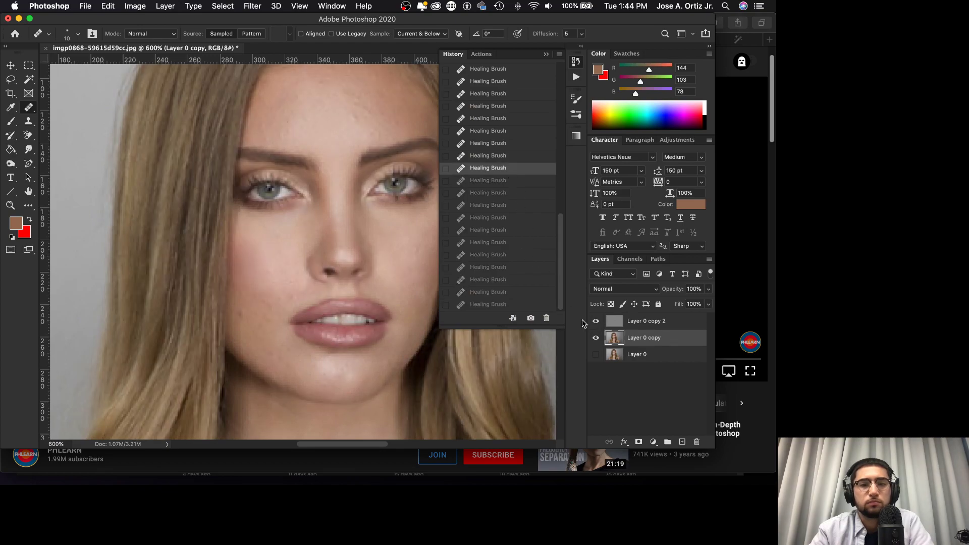
pyautogui.click(487, 304)
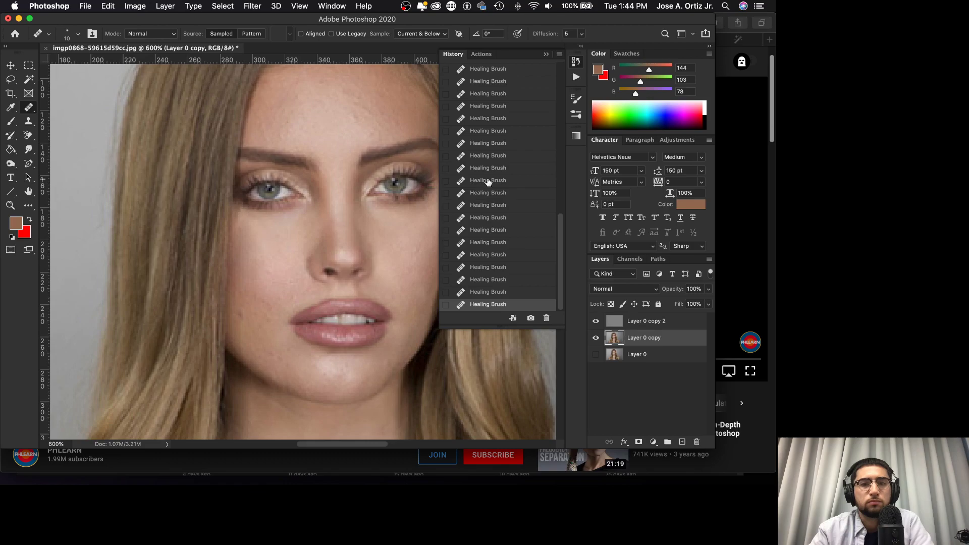
pyautogui.click(488, 169)
pyautogui.click(488, 305)
pyautogui.click(546, 54)
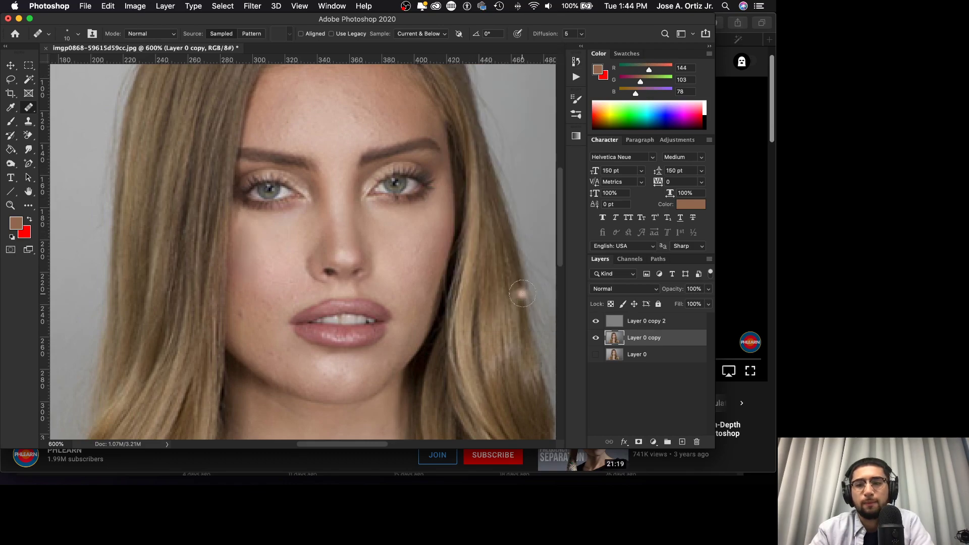
# Step: Hide the texture layer again and heal the image-left outer cheek, sampling skin beneath the eye
pyautogui.click(595, 321)
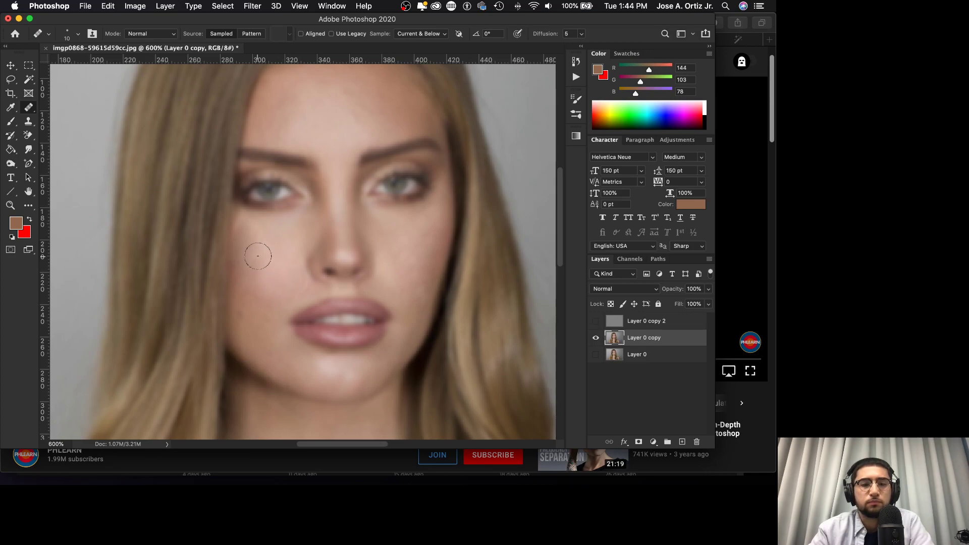
pyautogui.moveTo(257, 270)
pyautogui.mouseDown()
pyautogui.moveTo(260, 295)
pyautogui.moveTo(237, 287)
pyautogui.moveTo(259, 293)
pyautogui.moveTo(242, 308)
pyautogui.moveTo(251, 297)
pyautogui.moveTo(238, 278)
pyautogui.moveTo(259, 269)
pyautogui.moveTo(247, 275)
pyautogui.moveTo(258, 277)
pyautogui.moveTo(236, 318)
pyautogui.moveTo(246, 226)
pyautogui.moveTo(244, 238)
pyautogui.moveTo(236, 215)
pyautogui.moveTo(246, 285)
pyautogui.mouseUp()
pyautogui.keyDown('alt'); pyautogui.click(285, 242); pyautogui.keyUp('alt')
pyautogui.keyDown('alt'); pyautogui.click(268, 236); pyautogui.keyUp('alt')
pyautogui.moveTo(247, 230)
pyautogui.mouseDown()
pyautogui.moveTo(233, 213)
pyautogui.moveTo(255, 212)
pyautogui.moveTo(247, 232)
pyautogui.mouseUp()
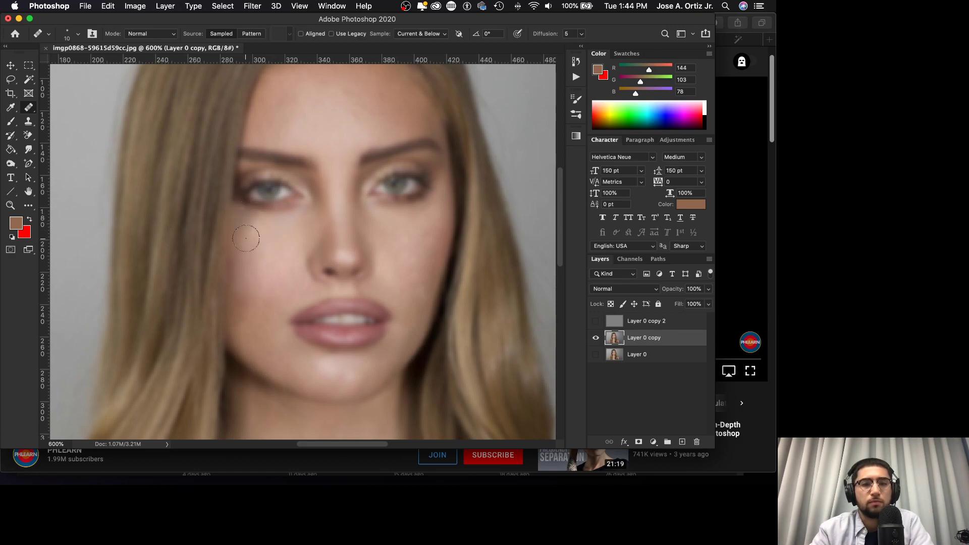
# Step: Heal the image-left cheek below the eye with skin sampled near the mid-cheek, and limit Healing Brush sampling to Current Layer
pyautogui.keyDown('alt'); pyautogui.click(285, 271); pyautogui.keyUp('alt')
pyautogui.moveTo(259, 233)
pyautogui.mouseDown()
pyautogui.moveTo(240, 211)
pyautogui.moveTo(256, 233)
pyautogui.mouseUp()
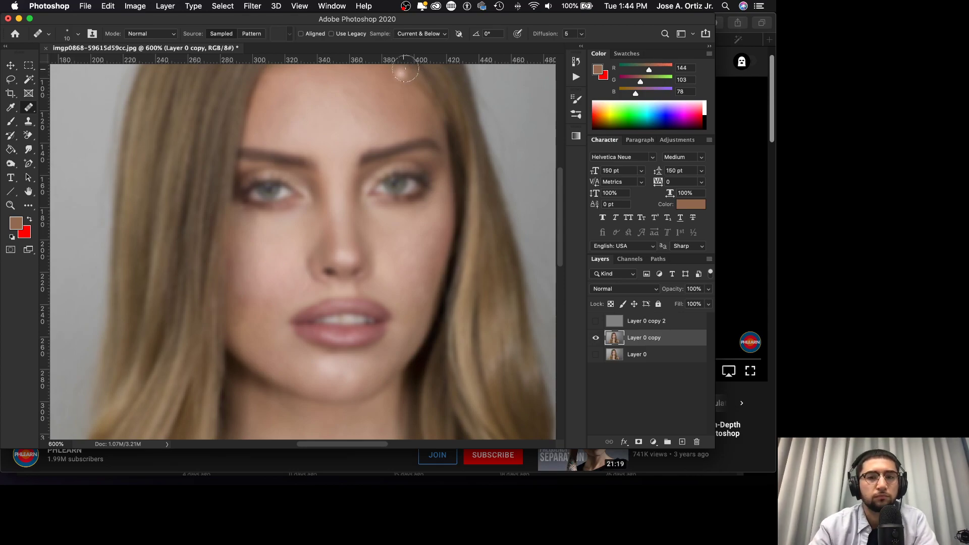
pyautogui.click(425, 34)
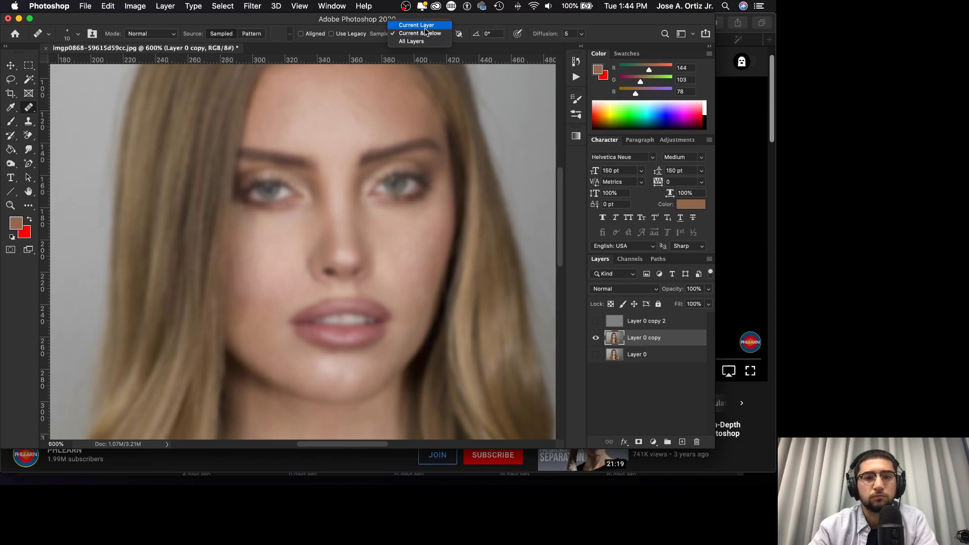
pyautogui.click(417, 25)
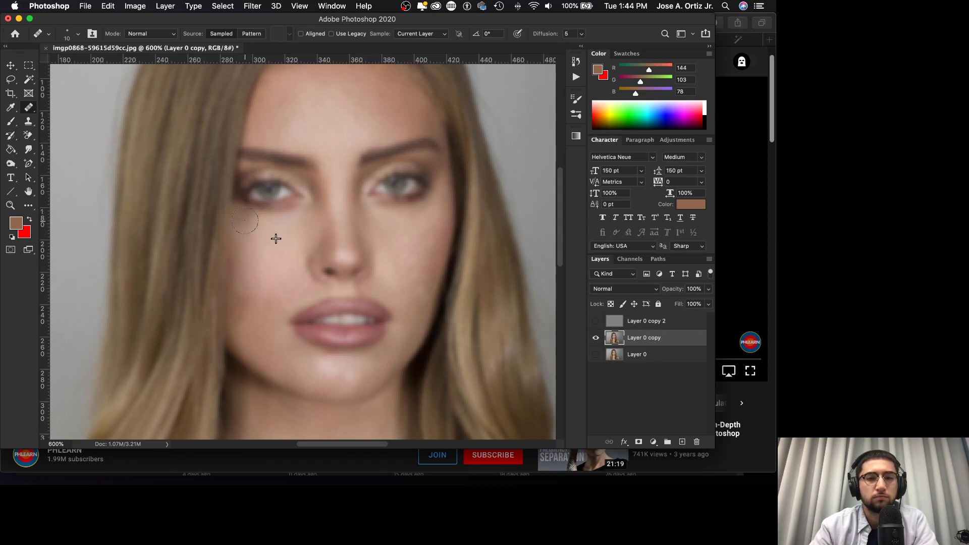
# Step: Check the blend with the texture layer briefly shown, and heal the outer image-left cheek up to the eye corner using mid-cheek skin
pyautogui.click(597, 322)
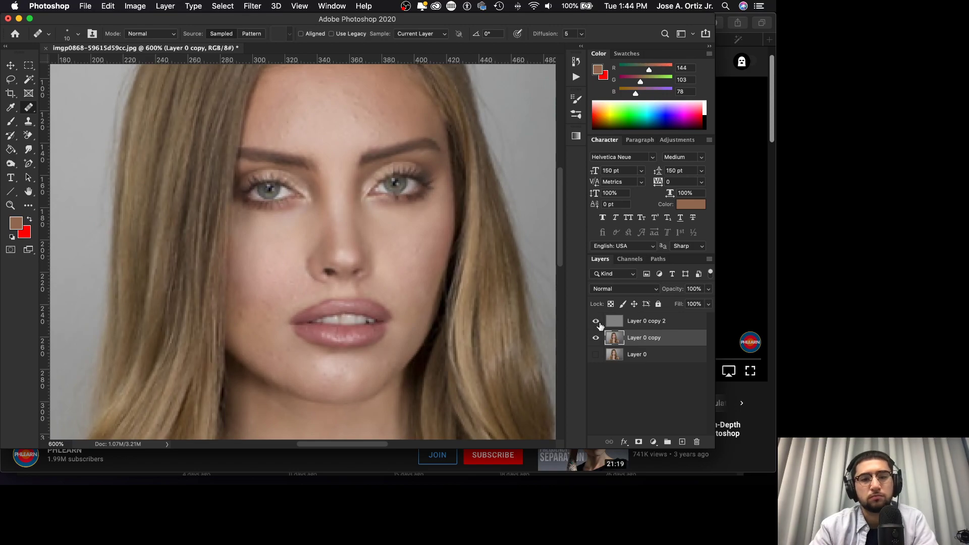
pyautogui.click(596, 322)
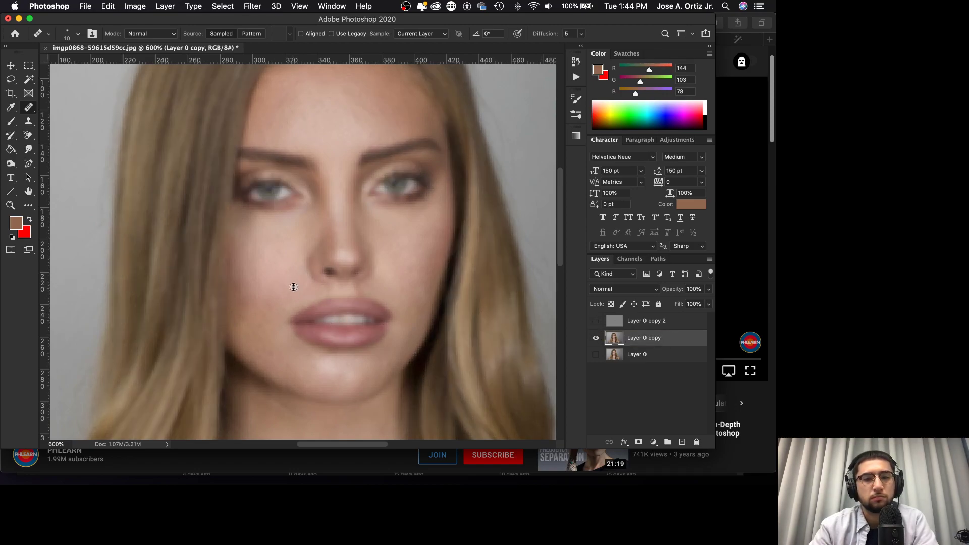
pyautogui.moveTo(257, 235)
pyautogui.mouseDown()
pyautogui.moveTo(243, 235)
pyautogui.moveTo(241, 215)
pyautogui.moveTo(242, 263)
pyautogui.mouseUp()
pyautogui.keyDown('alt'); pyautogui.click(271, 249); pyautogui.keyUp('alt')
pyautogui.click(240, 211)
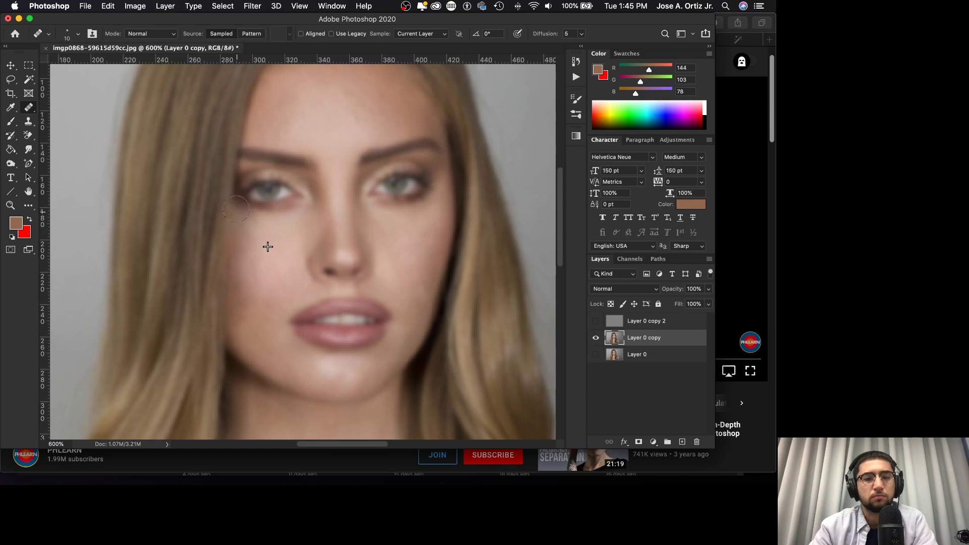
# Step: Try healing the area beneath the image-left eye with skin sampled from the opposite cheek, and undo the strokes
pyautogui.keyDown('alt'); pyautogui.click(402, 256); pyautogui.keyUp('alt')
pyautogui.moveTo(267, 235); pyautogui.dragTo(259, 215)
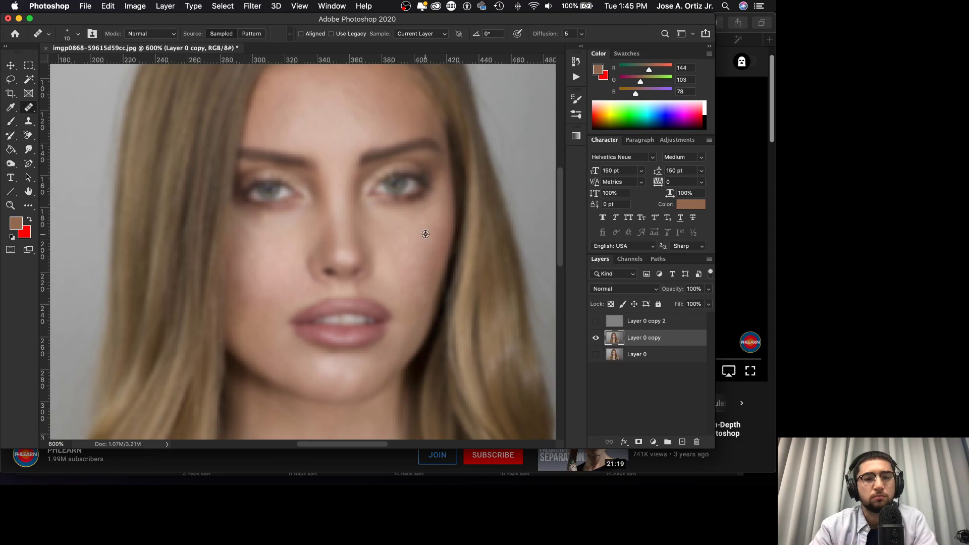
pyautogui.keyDown('alt'); pyautogui.click(407, 246); pyautogui.keyUp('alt')
pyautogui.moveTo(282, 227)
pyautogui.mouseDown()
pyautogui.moveTo(257, 228)
pyautogui.moveTo(267, 220)
pyautogui.moveTo(256, 217)
pyautogui.moveTo(274, 223)
pyautogui.moveTo(210, 225)
pyautogui.moveTo(273, 235)
pyautogui.mouseUp()
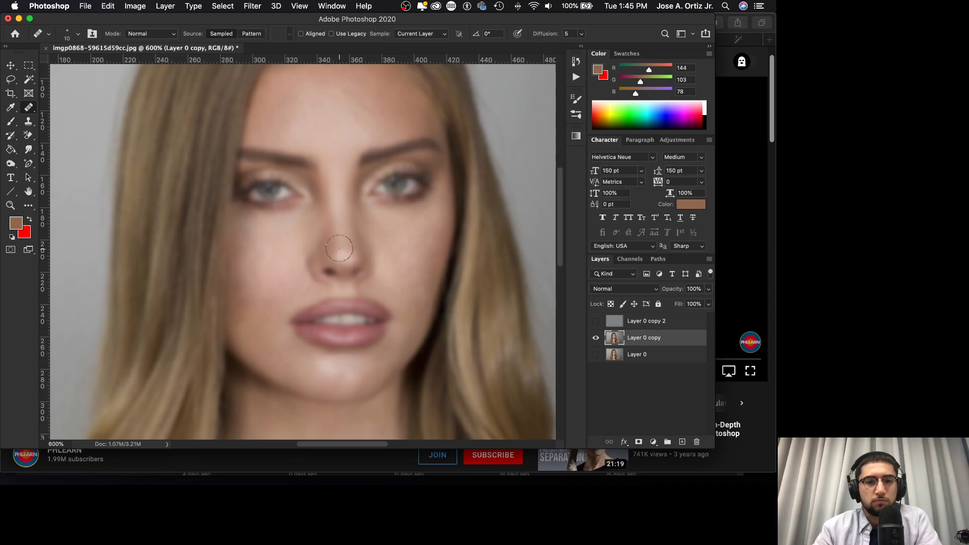
pyautogui.press('super+z')
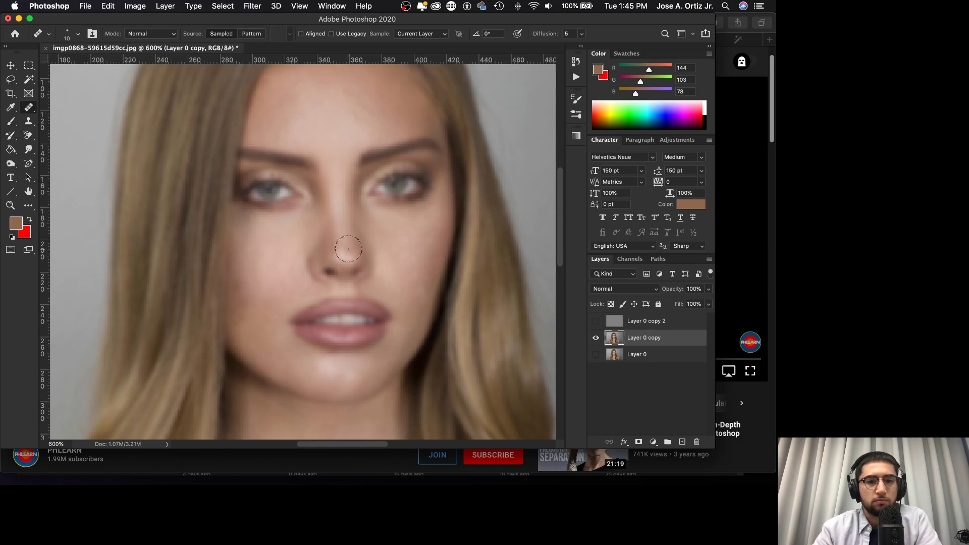
# Step: Show the texture layer and compare the whole portrait at an earlier Healing Brush history state with a more recent one
pyautogui.click(596, 323)
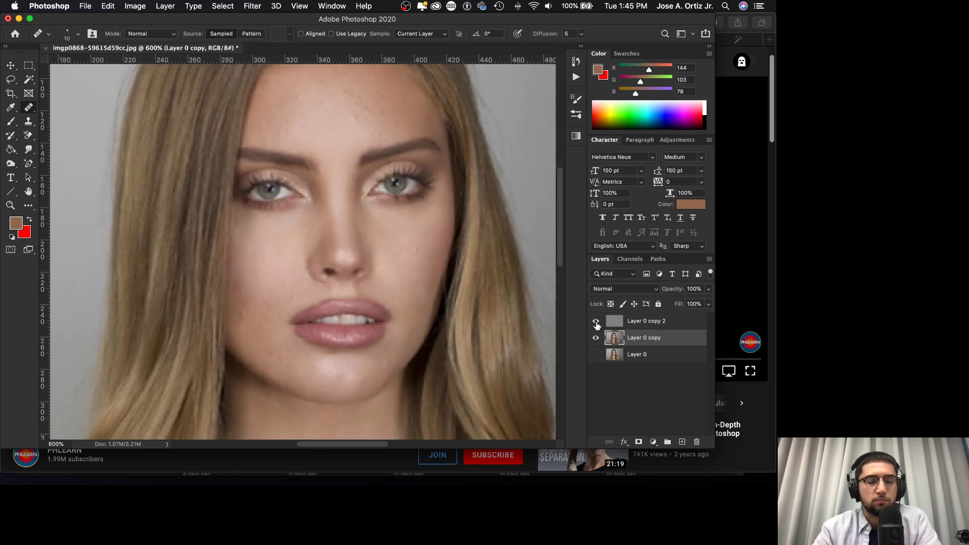
pyautogui.press('z')
pyautogui.moveTo(442, 314); pyautogui.dragTo(395, 333)
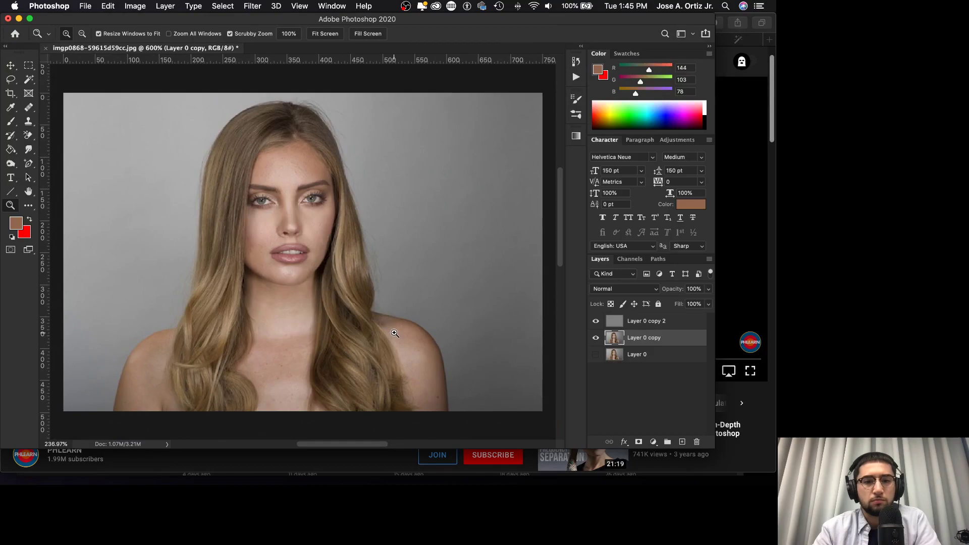
pyautogui.moveTo(331, 292); pyautogui.dragTo(346, 296)
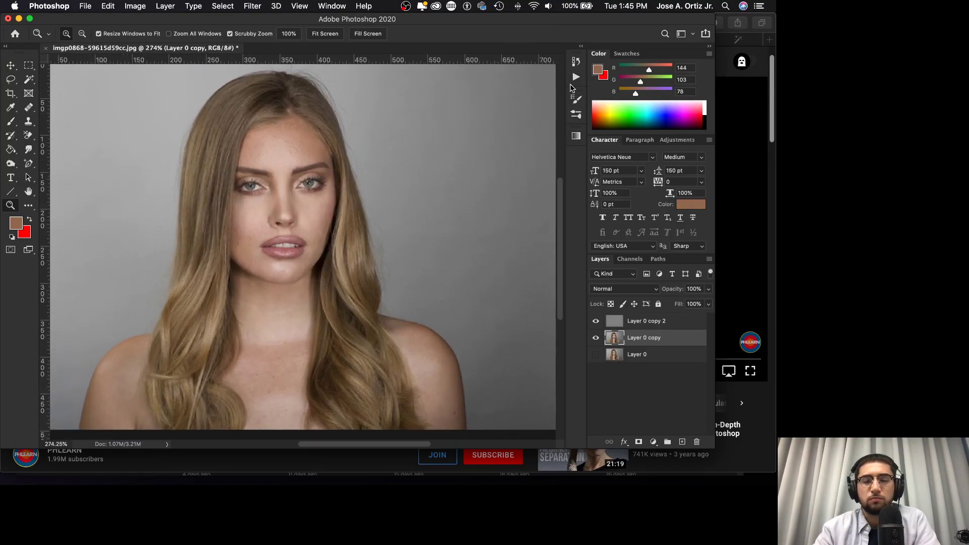
pyautogui.click(575, 63)
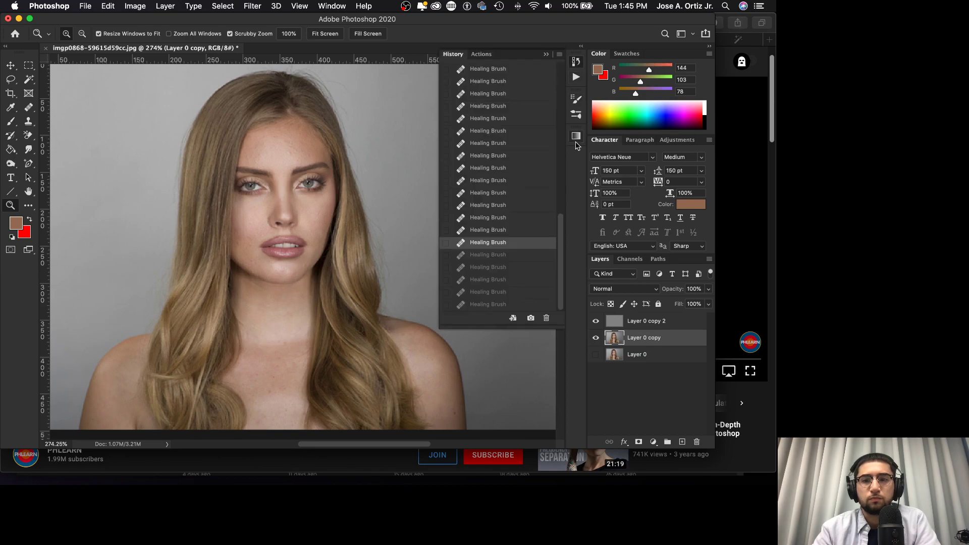
pyautogui.click(498, 180)
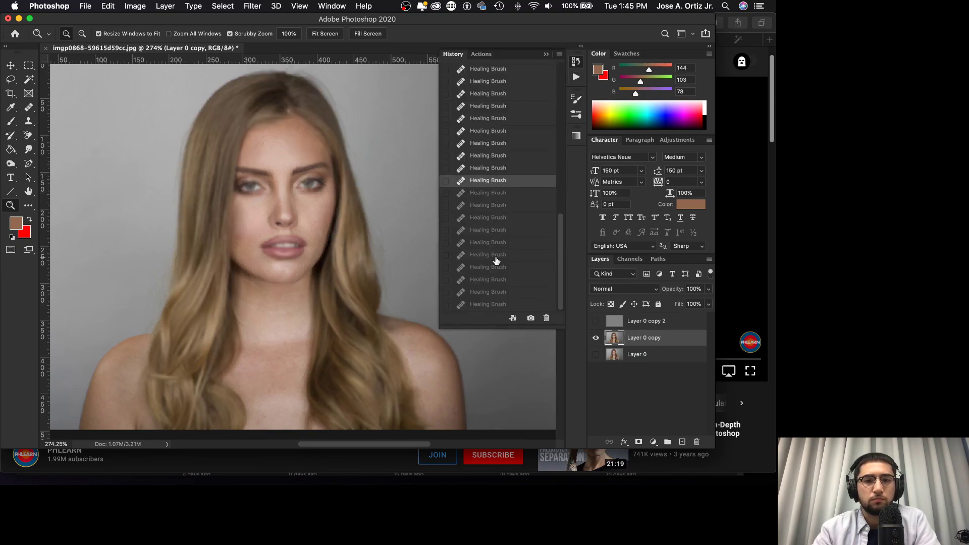
pyautogui.click(497, 255)
pyautogui.click(595, 321)
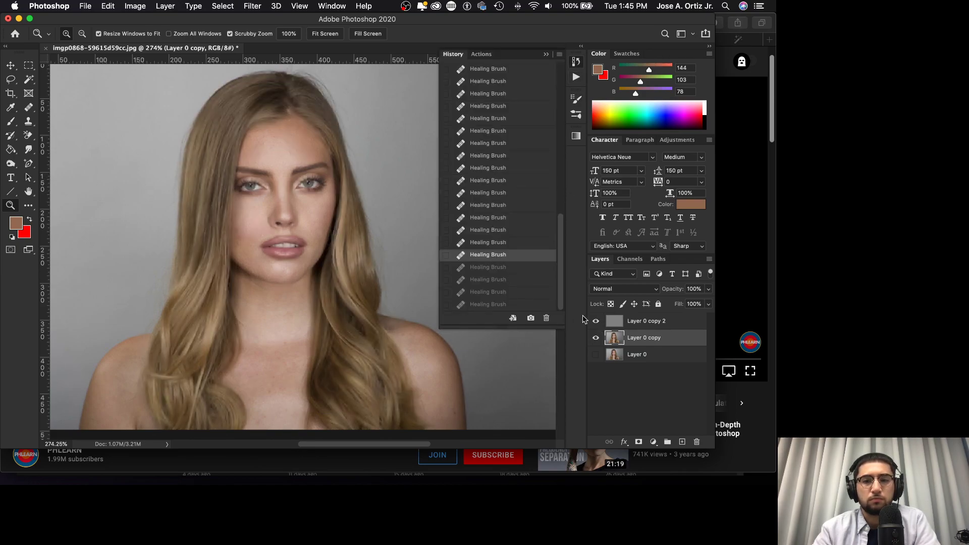
# Step: Compare neighbouring recent Healing Brush history states and leave the third-from-last undone stroke's preceding state active
pyautogui.click(497, 270)
pyautogui.click(501, 283)
pyautogui.click(496, 268)
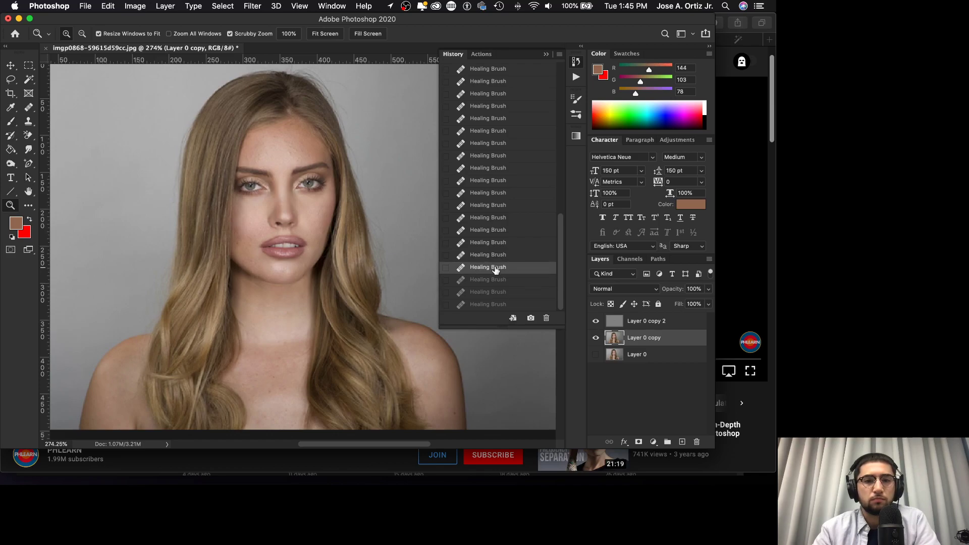
pyautogui.click(498, 257)
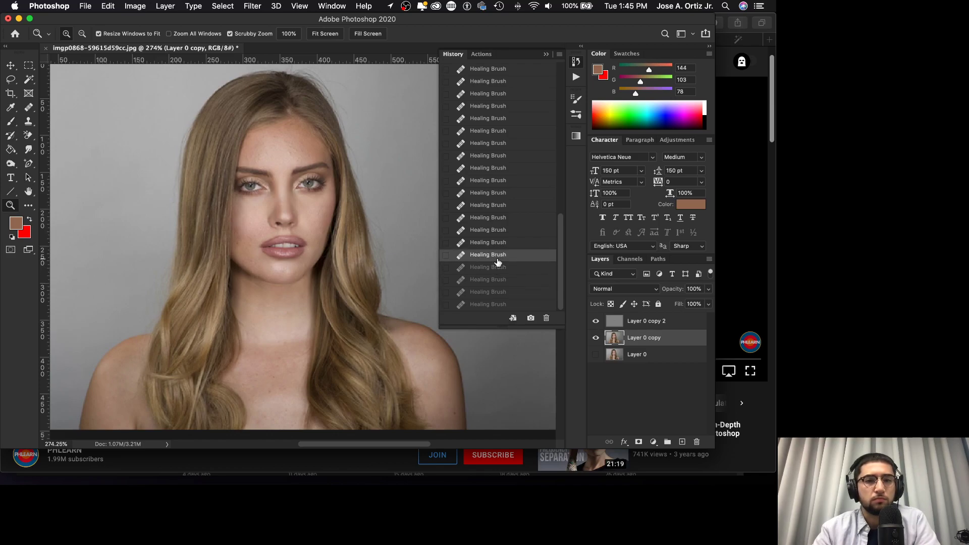
pyautogui.click(497, 269)
pyautogui.click(497, 258)
pyautogui.click(498, 270)
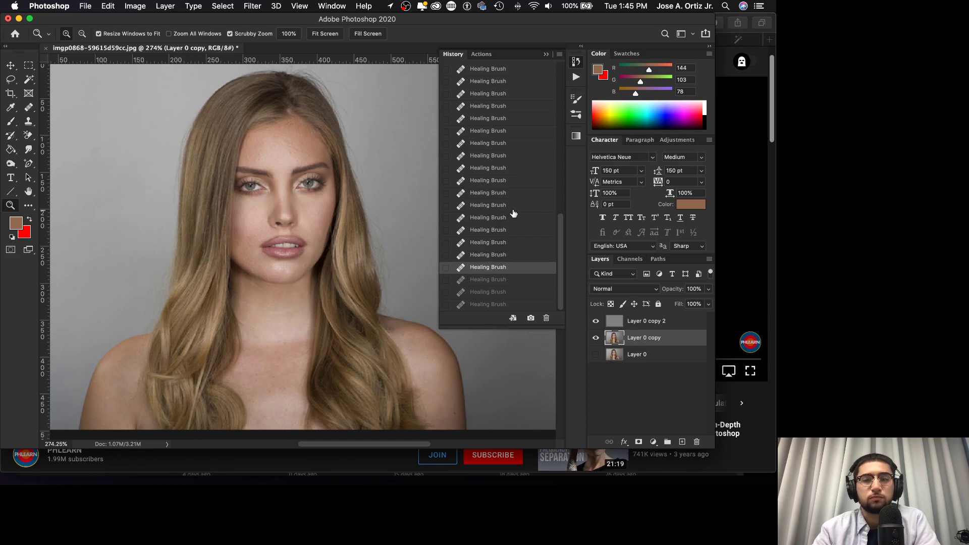
pyautogui.click(546, 54)
# Step: Isolate the texture layer by hiding Layer 0 copy and try the Patch Tool on the image-left cheek beside the nose
pyautogui.moveTo(260, 231); pyautogui.dragTo(291, 227)
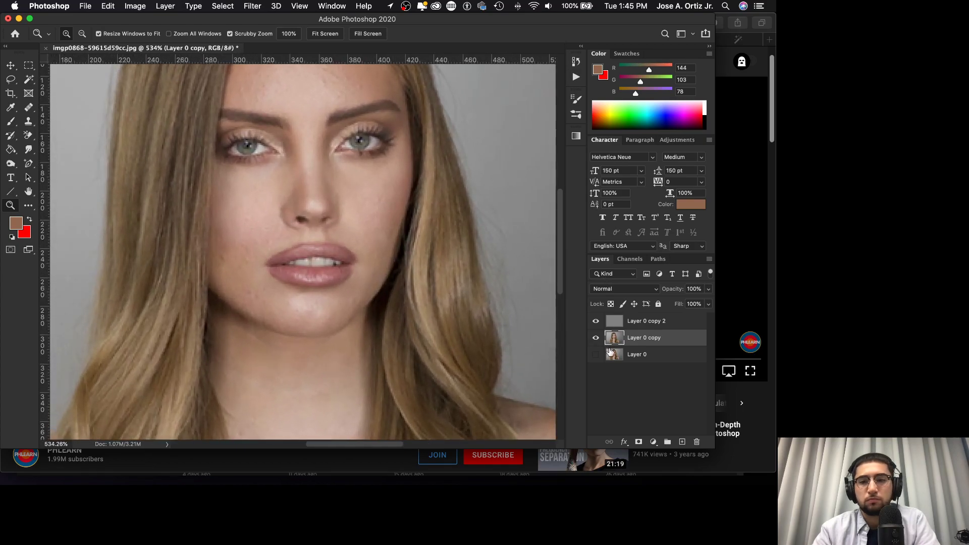
pyautogui.click(598, 339)
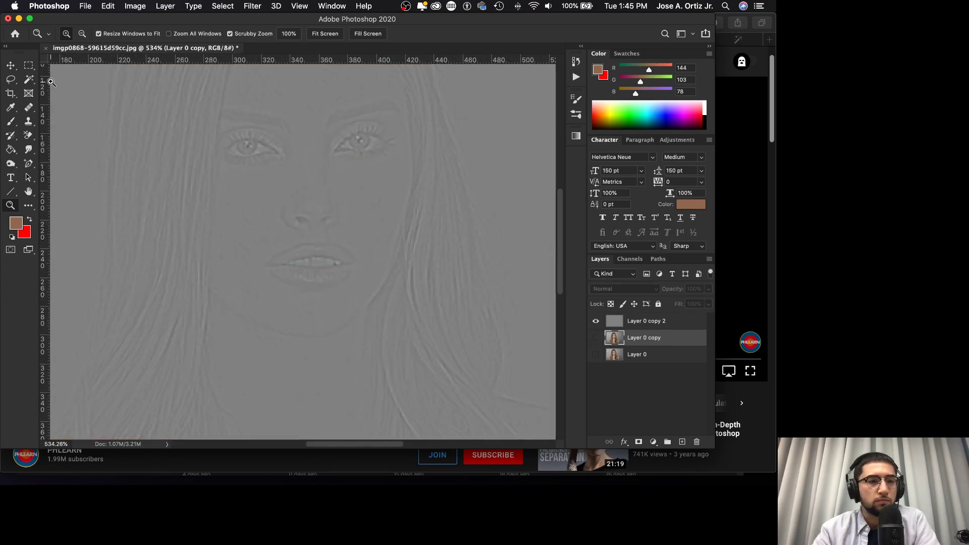
pyautogui.click(29, 107)
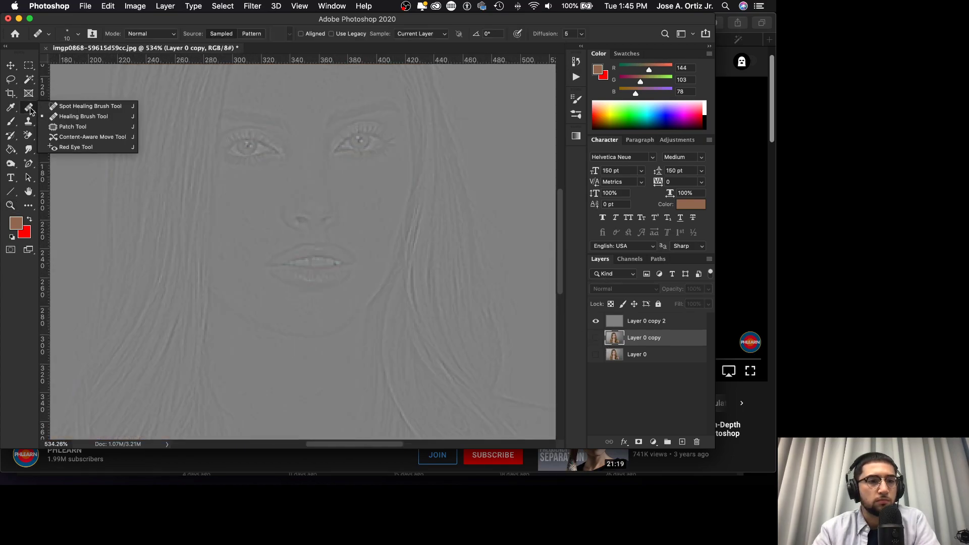
pyautogui.click(73, 127)
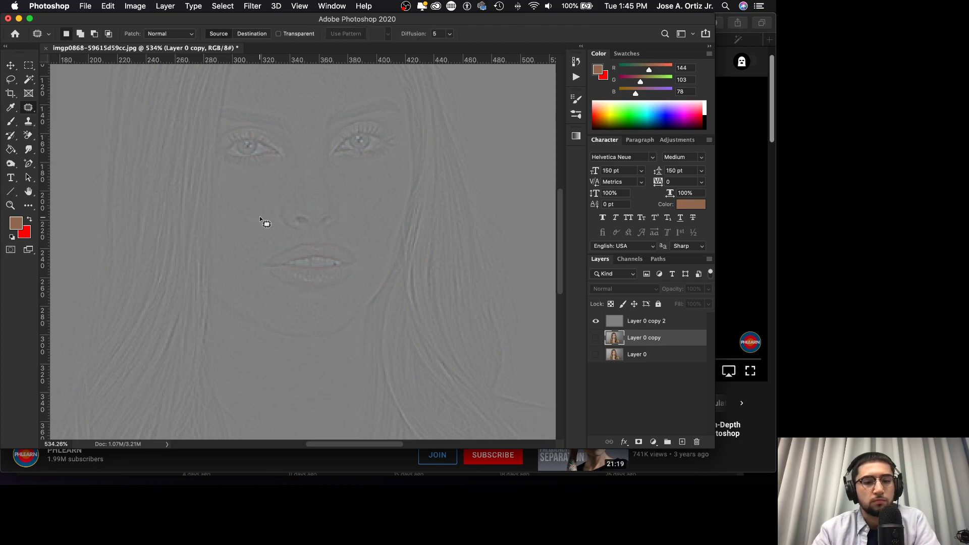
pyautogui.moveTo(264, 204); pyautogui.dragTo(268, 242)
pyautogui.click(305, 235)
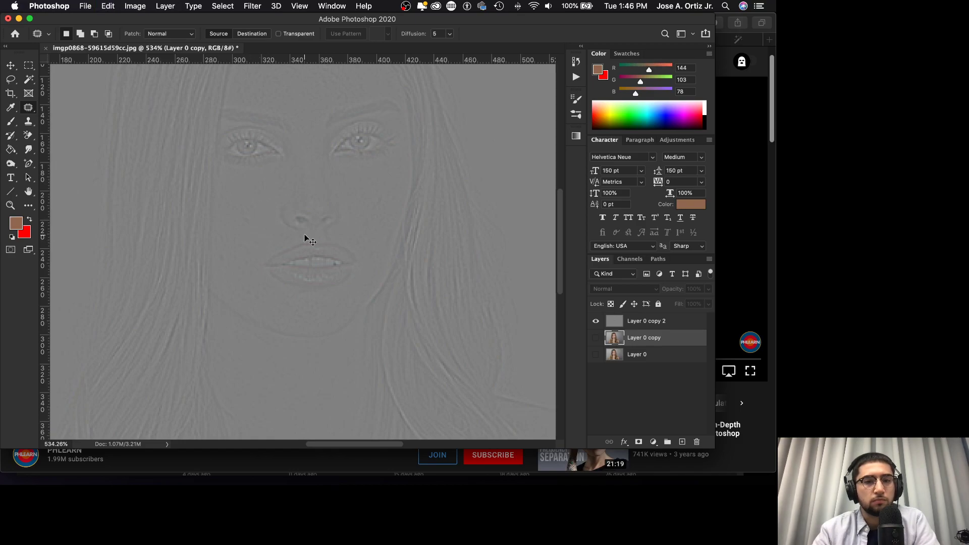
# Step: Show Layer 0 copy beneath the texture layer again, clear the patch selection on the lower image-left cheek, and resume the Patch Tool
pyautogui.click(596, 321)
pyautogui.click(596, 321)
pyautogui.click(596, 337)
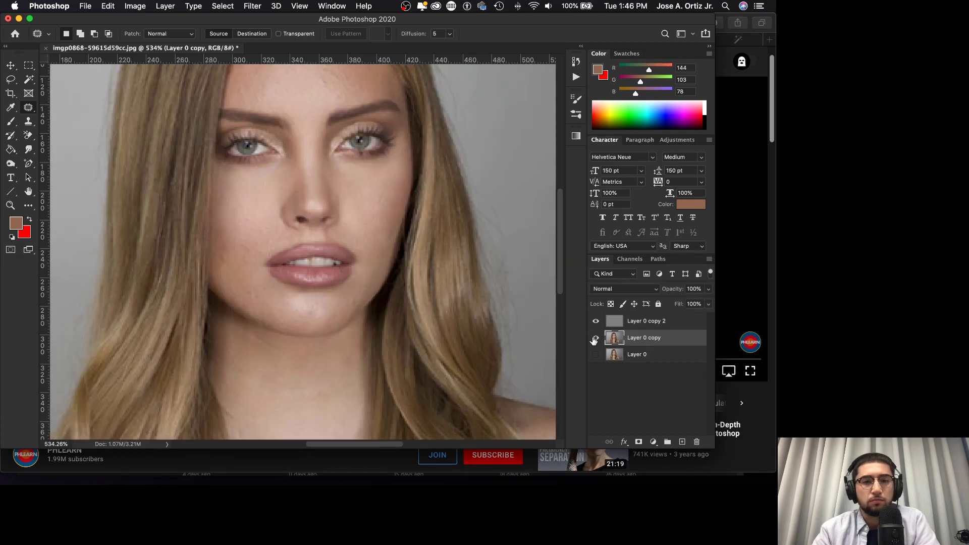
pyautogui.moveTo(243, 271)
pyautogui.mouseDown()
pyautogui.moveTo(271, 271)
pyautogui.moveTo(259, 289)
pyautogui.moveTo(240, 277)
pyautogui.moveTo(264, 268)
pyautogui.mouseUp()
pyautogui.press('super+d')
pyautogui.press('z')
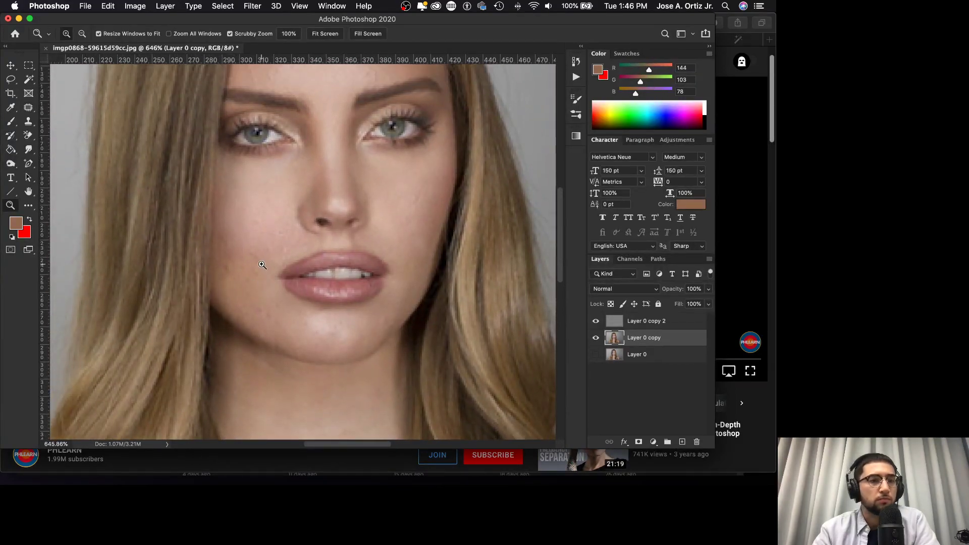
pyautogui.press('j')
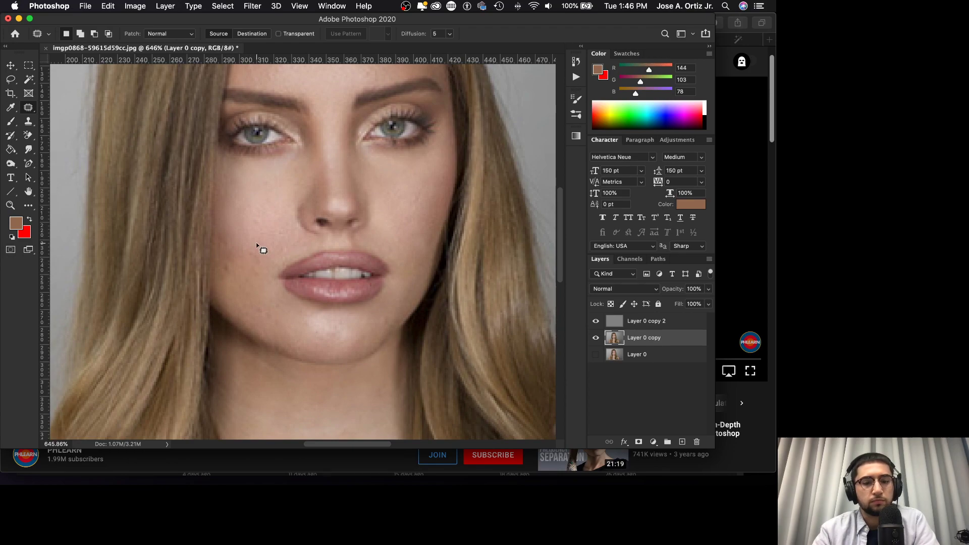
# Step: Patch two small areas of the image-left cheek beside the nose with other skin, clearing the selection after each
pyautogui.moveTo(246, 244)
pyautogui.mouseDown()
pyautogui.moveTo(241, 263)
pyautogui.moveTo(261, 255)
pyautogui.moveTo(249, 249)
pyautogui.moveTo(253, 233)
pyautogui.moveTo(253, 254)
pyautogui.moveTo(267, 235)
pyautogui.moveTo(260, 226)
pyautogui.moveTo(249, 237)
pyautogui.moveTo(270, 234)
pyautogui.moveTo(253, 253)
pyautogui.mouseUp()
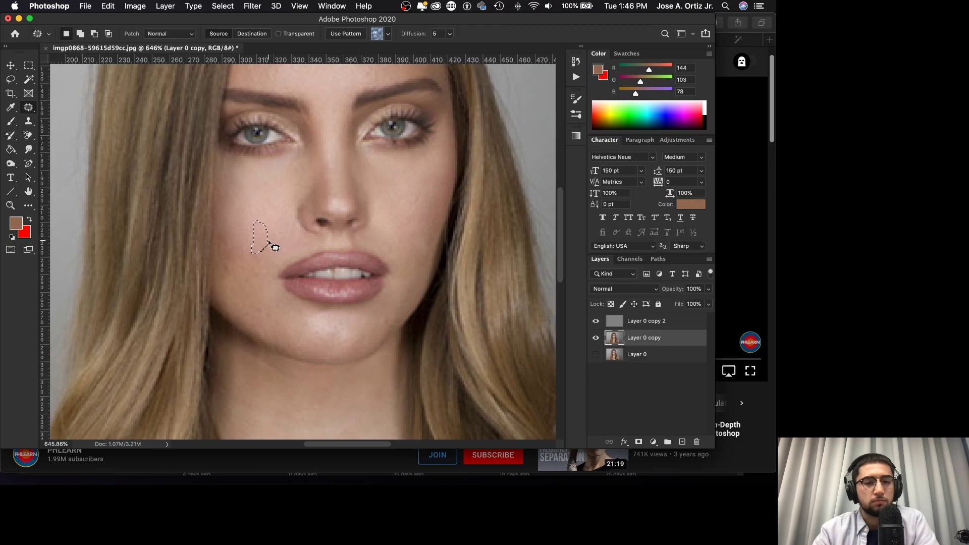
pyautogui.moveTo(271, 243); pyautogui.dragTo(186, 242)
pyautogui.moveTo(266, 249); pyautogui.dragTo(275, 248)
pyautogui.press('cmd+d')
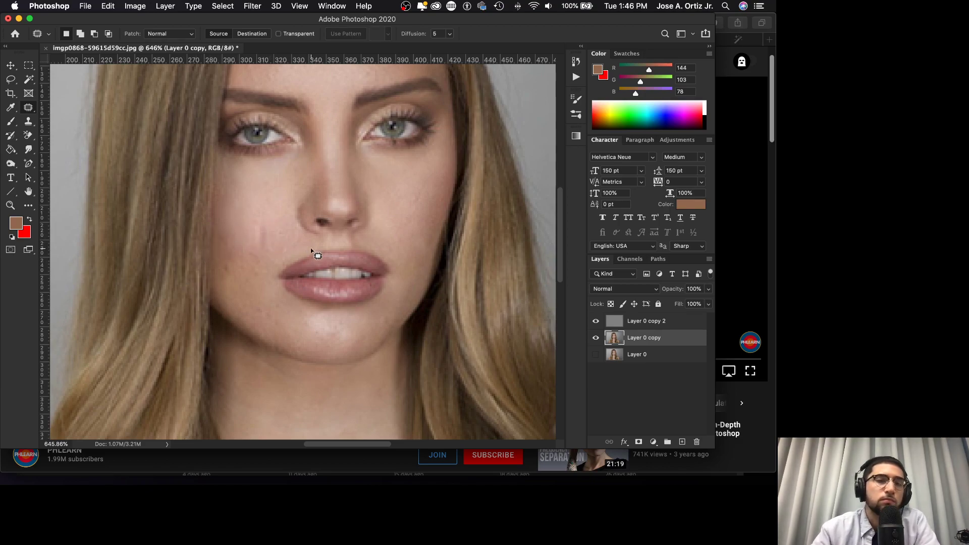
pyautogui.moveTo(275, 205)
pyautogui.mouseDown()
pyautogui.moveTo(283, 208)
pyautogui.moveTo(264, 244)
pyautogui.moveTo(270, 236)
pyautogui.moveTo(226, 240)
pyautogui.moveTo(302, 173)
pyautogui.moveTo(286, 162)
pyautogui.moveTo(267, 167)
pyautogui.mouseUp()
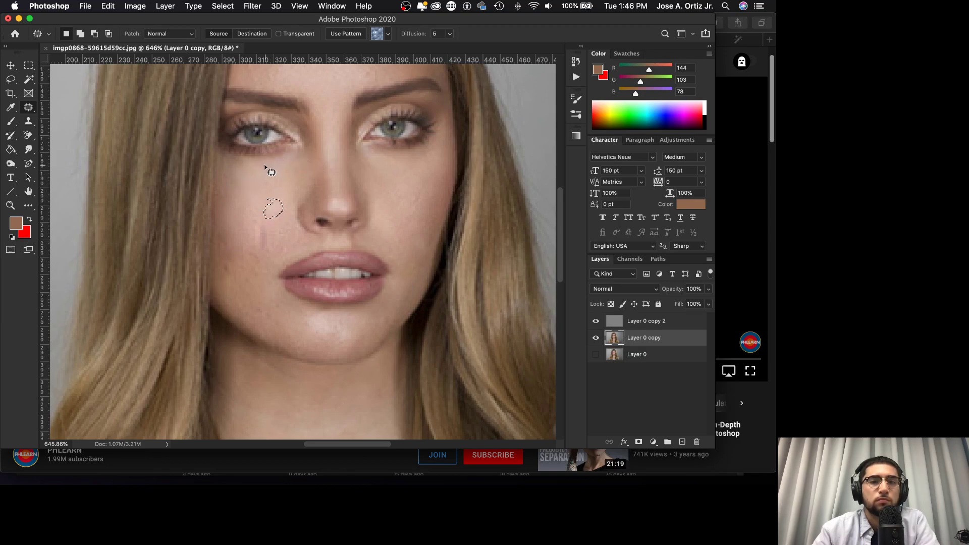
pyautogui.press('super+d')
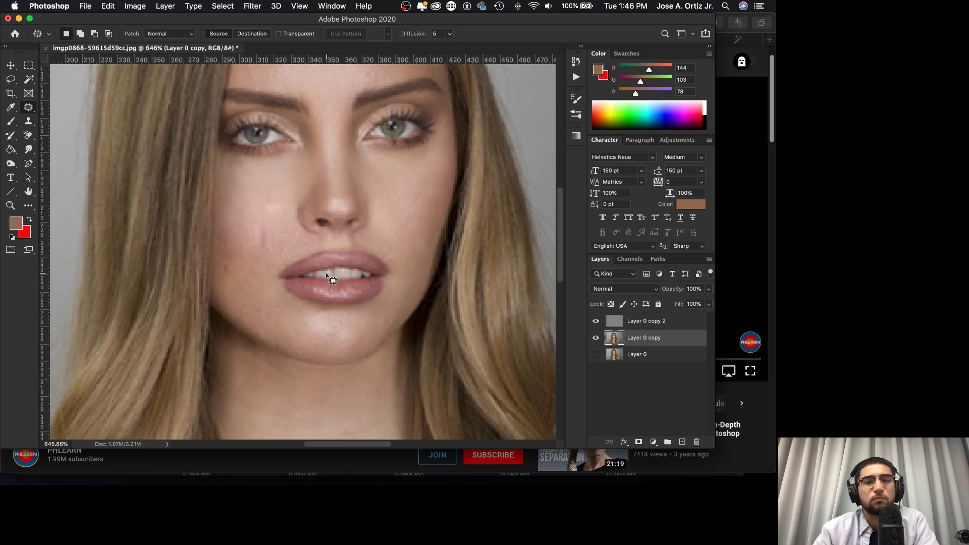
# Step: Reselect the Patch Tool and patch a small area of the image-right cheek with skin closer to the mouth, clearing the selection
pyautogui.rightClick(29, 111)
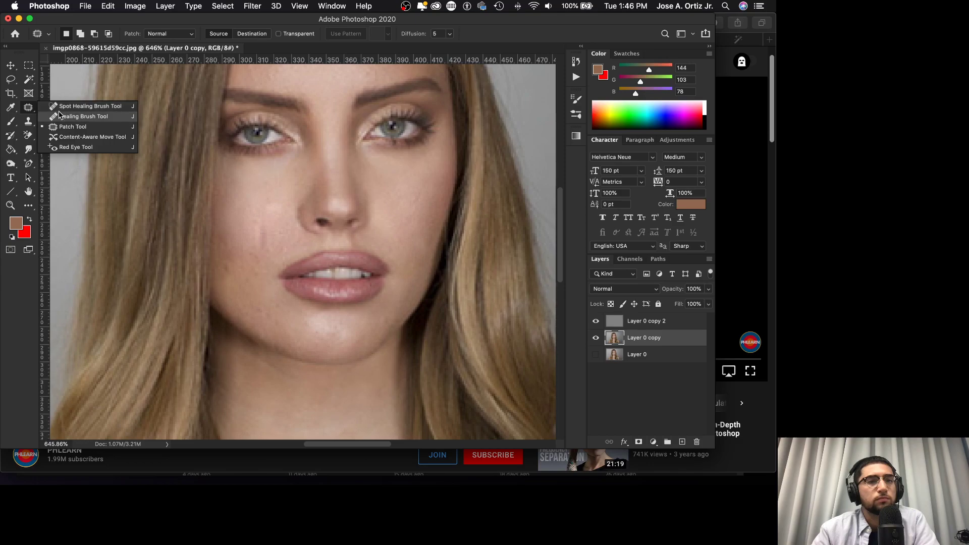
pyautogui.click(32, 109)
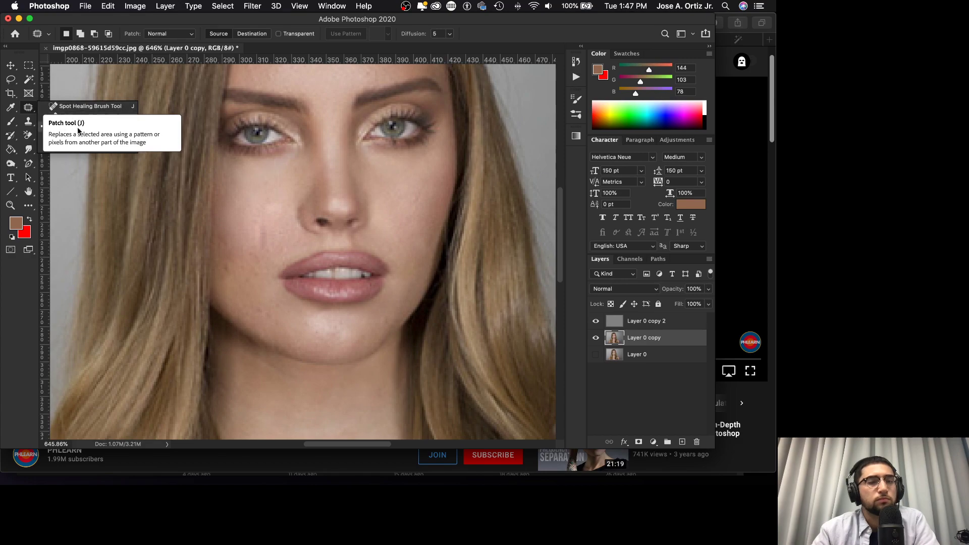
pyautogui.click(83, 123)
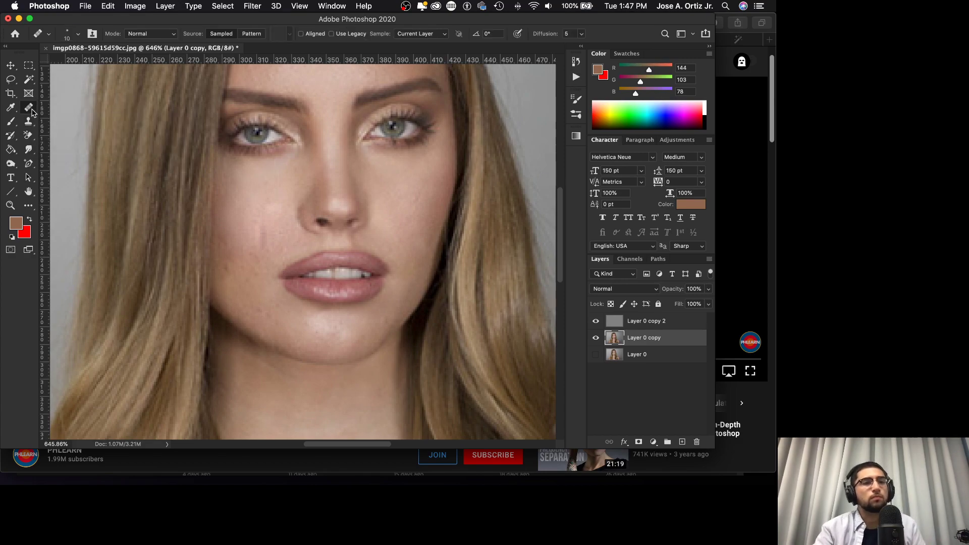
pyautogui.rightClick(29, 107)
pyautogui.click(91, 128)
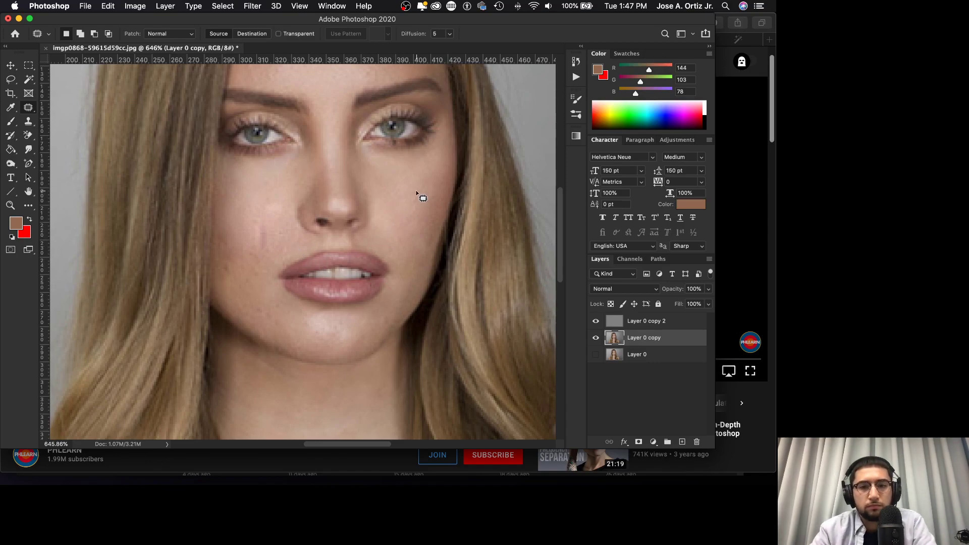
pyautogui.moveTo(410, 190)
pyautogui.mouseDown()
pyautogui.moveTo(398, 225)
pyautogui.moveTo(410, 235)
pyautogui.moveTo(395, 223)
pyautogui.mouseUp()
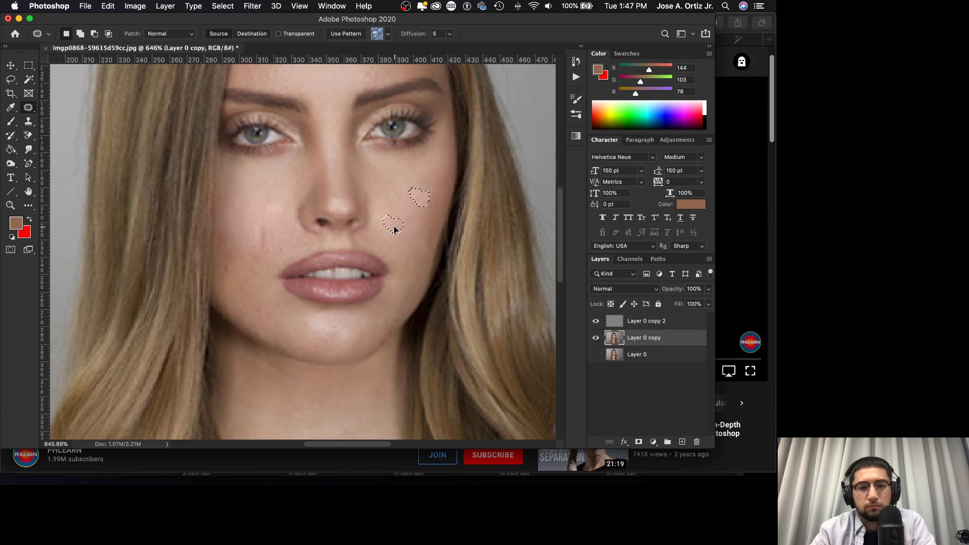
pyautogui.press('super+d')
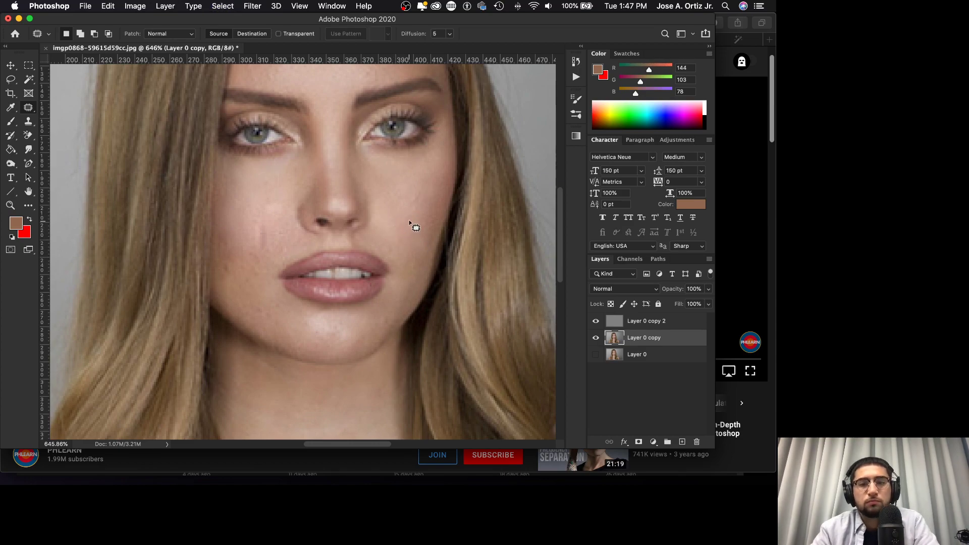
# Step: Try patching the upper image-right cheek with skin from near the jaw, undo that patch and clear the selection
pyautogui.moveTo(422, 190)
pyautogui.mouseDown()
pyautogui.moveTo(404, 212)
pyautogui.moveTo(422, 214)
pyautogui.moveTo(420, 188)
pyautogui.moveTo(420, 273)
pyautogui.mouseUp()
pyautogui.press('super+d')
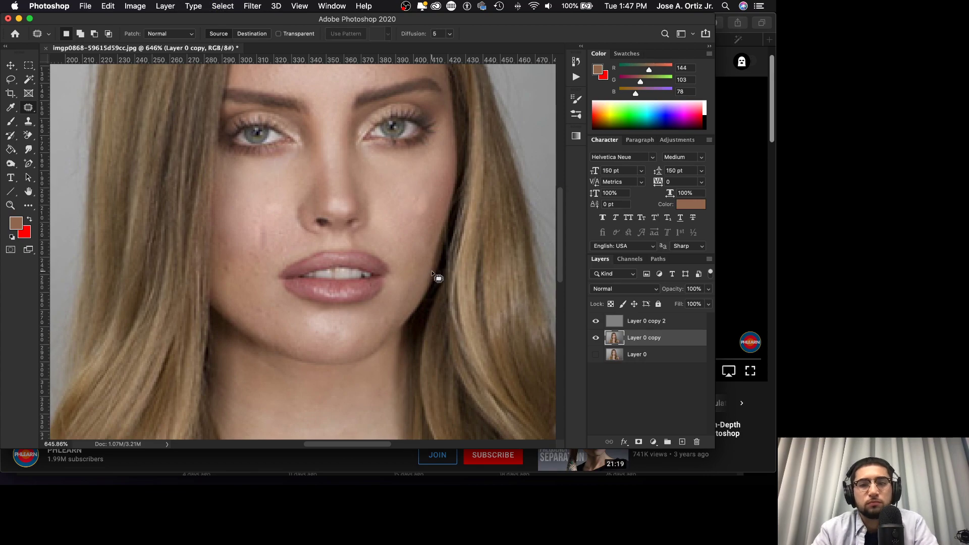
pyautogui.press('super+shift+d')
pyautogui.press('super+z')
pyautogui.press('super+shift+z')
pyautogui.press('super+d')
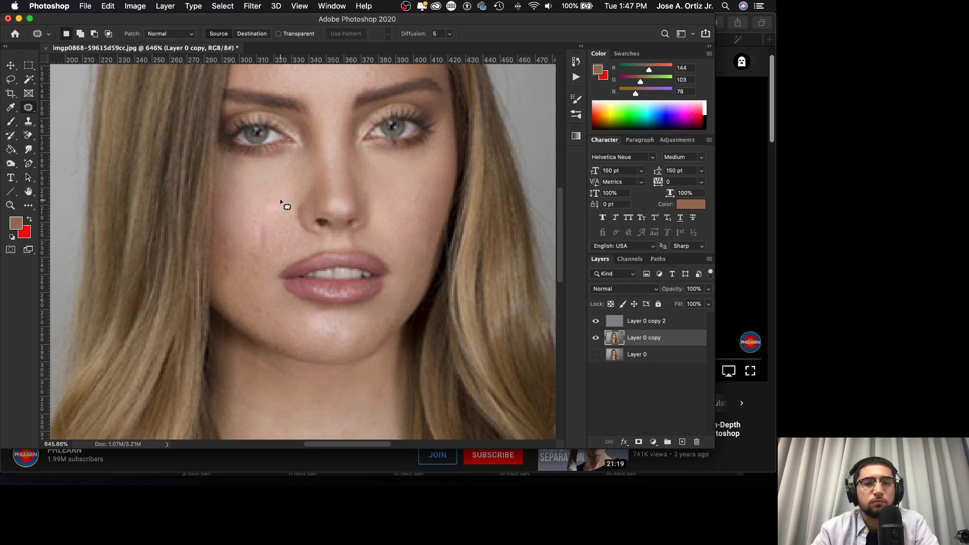
# Step: Outline a small area of the image-left cheek beside the nose and set the Patch Tool's diffusion to 7
pyautogui.moveTo(276, 195); pyautogui.dragTo(267, 243)
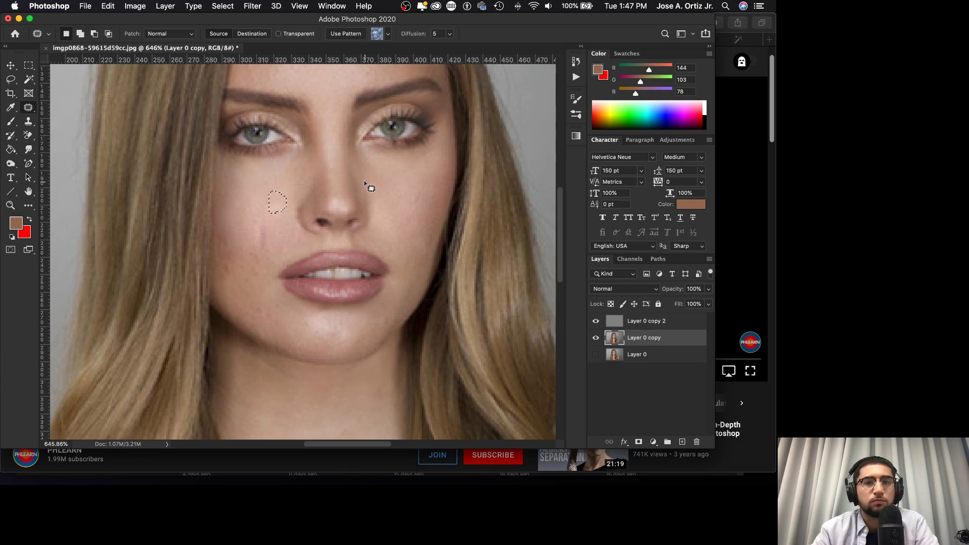
pyautogui.click(389, 35)
pyautogui.click(388, 35)
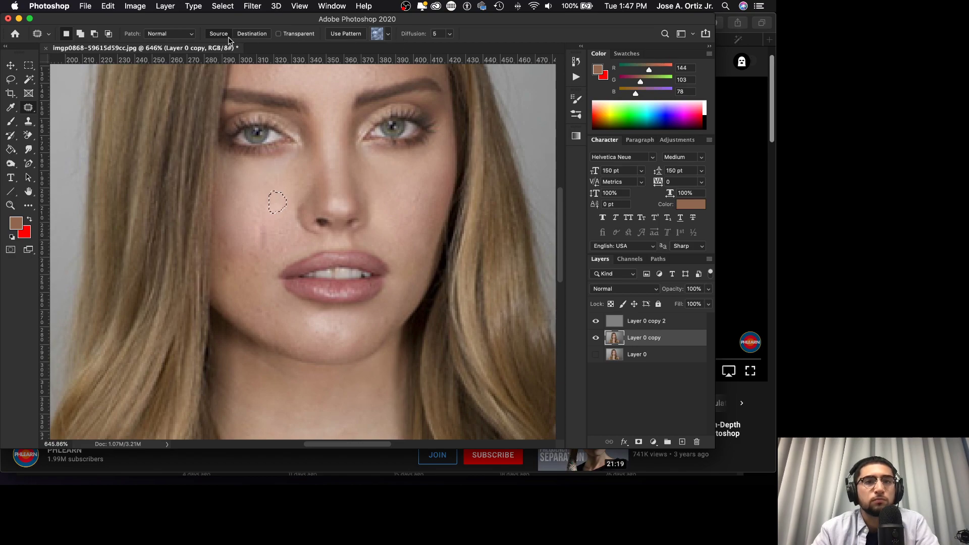
pyautogui.click(450, 35)
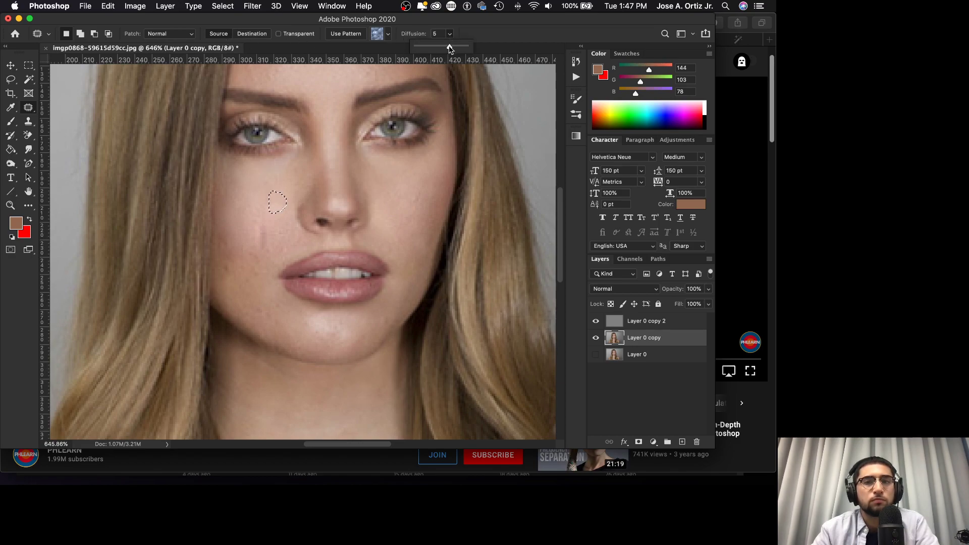
pyautogui.click(175, 24)
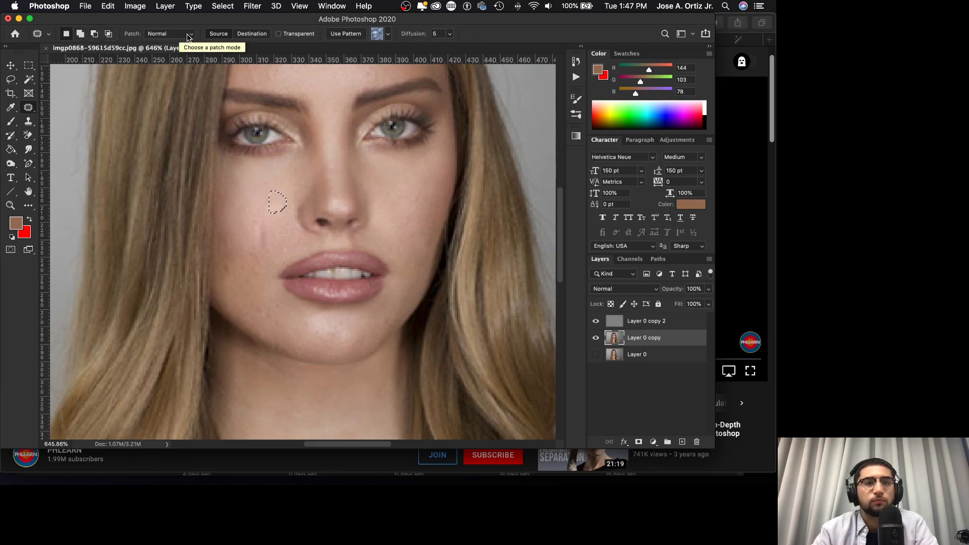
pyautogui.click(449, 34)
pyautogui.moveTo(448, 46); pyautogui.dragTo(466, 47)
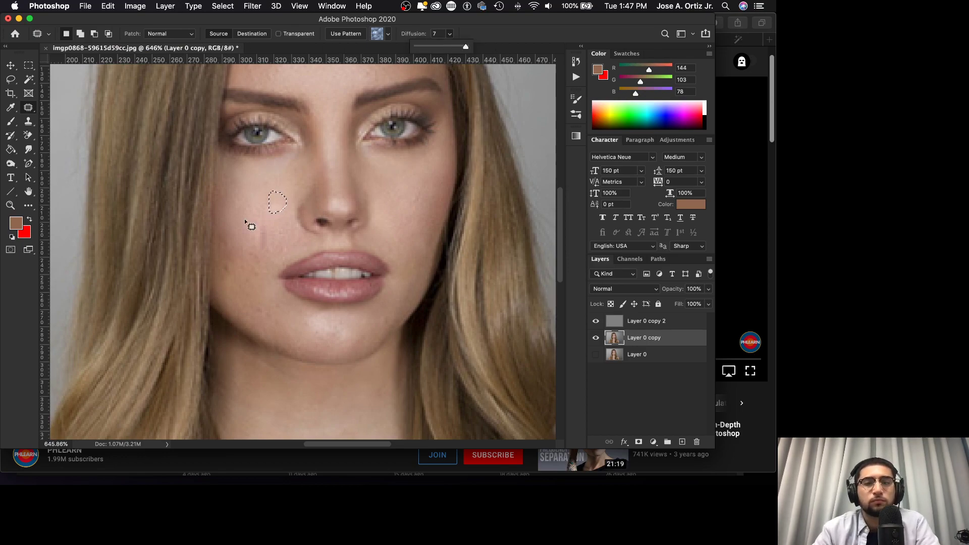
# Step: Try patching a larger image-left cheek area from the lips at diffusion 7, undo it, and repeat the test at diffusion 1
pyautogui.moveTo(251, 198)
pyautogui.mouseDown()
pyautogui.moveTo(253, 244)
pyautogui.moveTo(284, 251)
pyautogui.moveTo(254, 209)
pyautogui.moveTo(277, 255)
pyautogui.moveTo(308, 275)
pyautogui.moveTo(372, 281)
pyautogui.mouseUp()
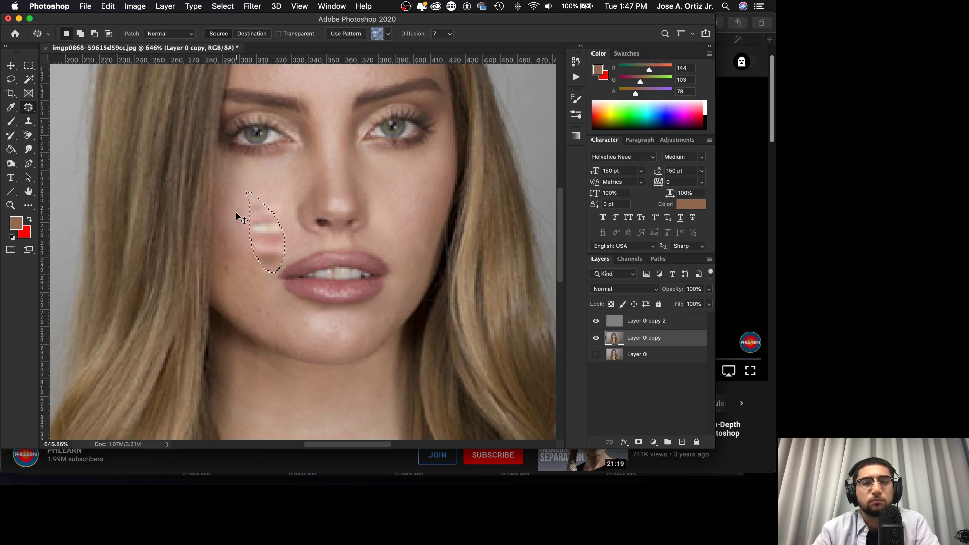
pyautogui.moveTo(269, 208); pyautogui.dragTo(263, 207)
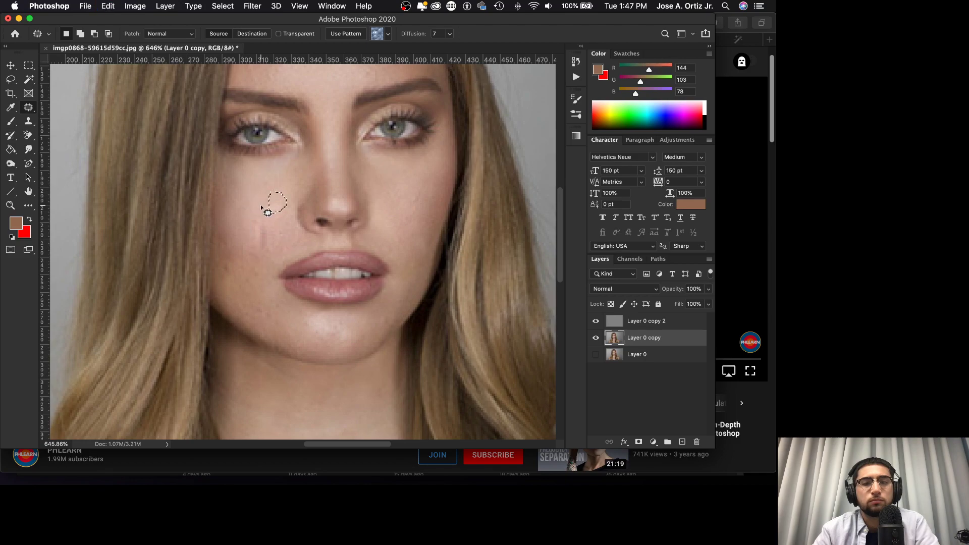
pyautogui.click(450, 33)
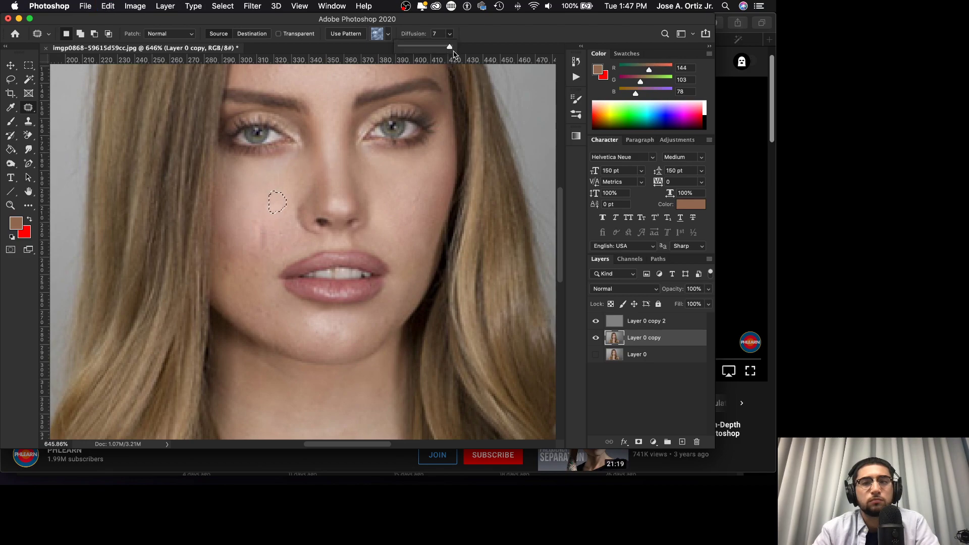
pyautogui.moveTo(262, 189); pyautogui.dragTo(249, 206)
pyautogui.moveTo(275, 241); pyautogui.dragTo(258, 177)
pyautogui.moveTo(272, 232); pyautogui.dragTo(326, 273)
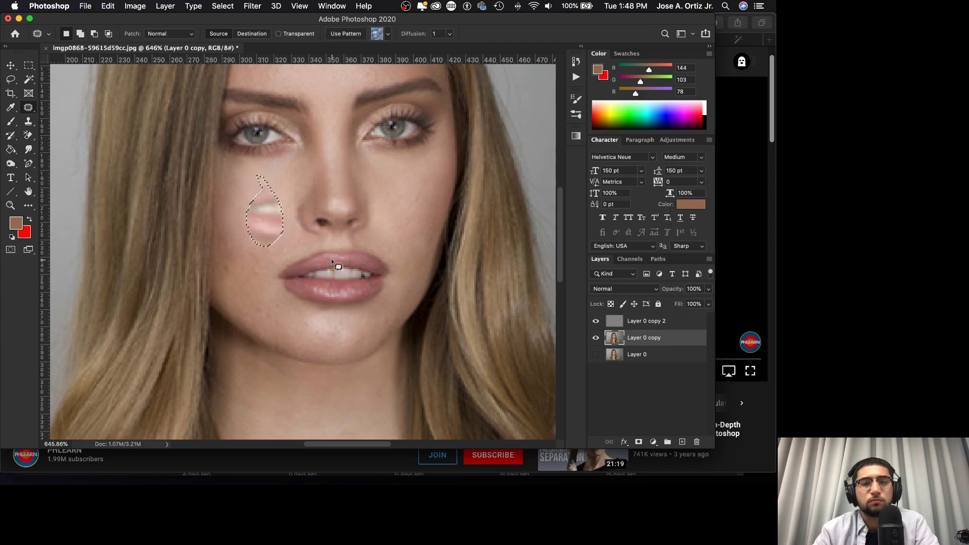
# Step: Set the patch diffusion back to 7, undo the test patch on the image-left cheek and clear the selection
pyautogui.click(449, 33)
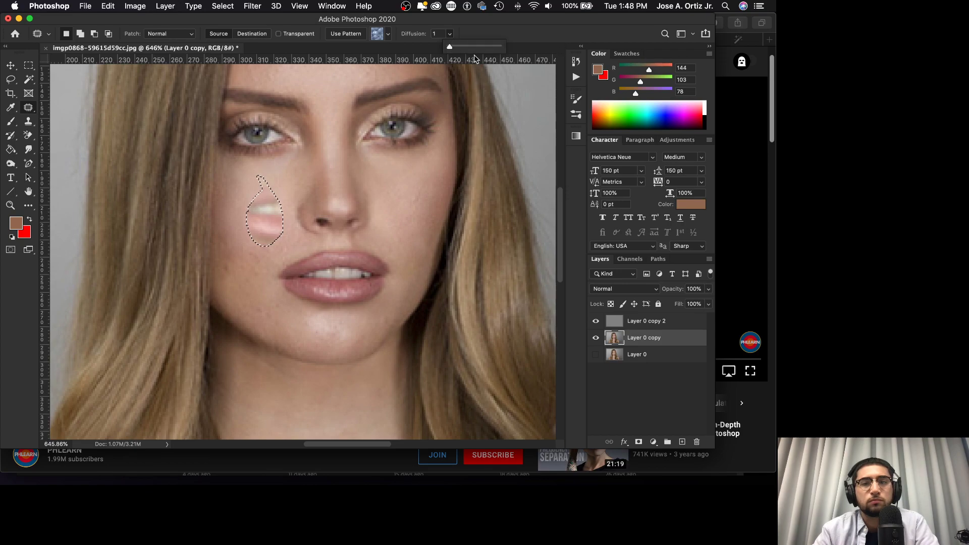
pyautogui.click(309, 170)
pyautogui.click(309, 170)
pyautogui.press('super+z')
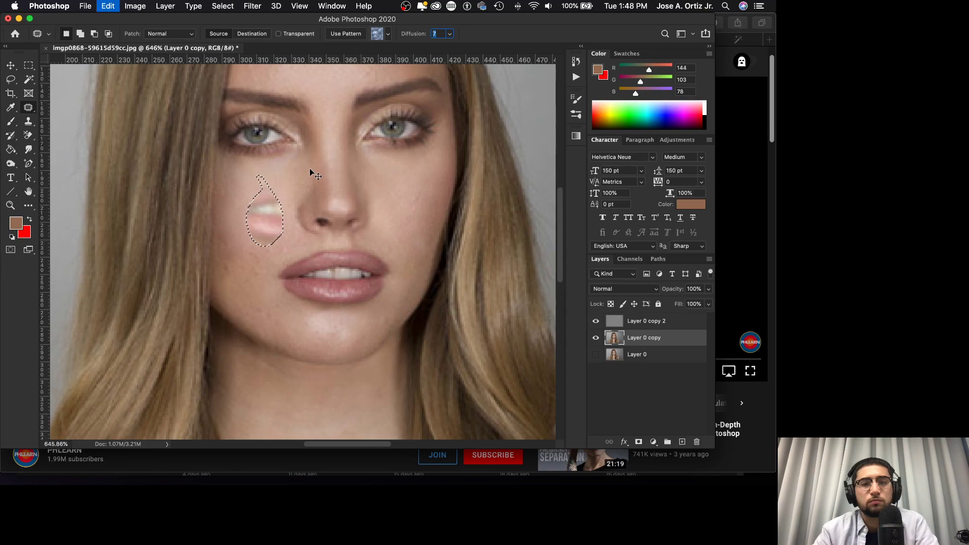
pyautogui.press('super+d')
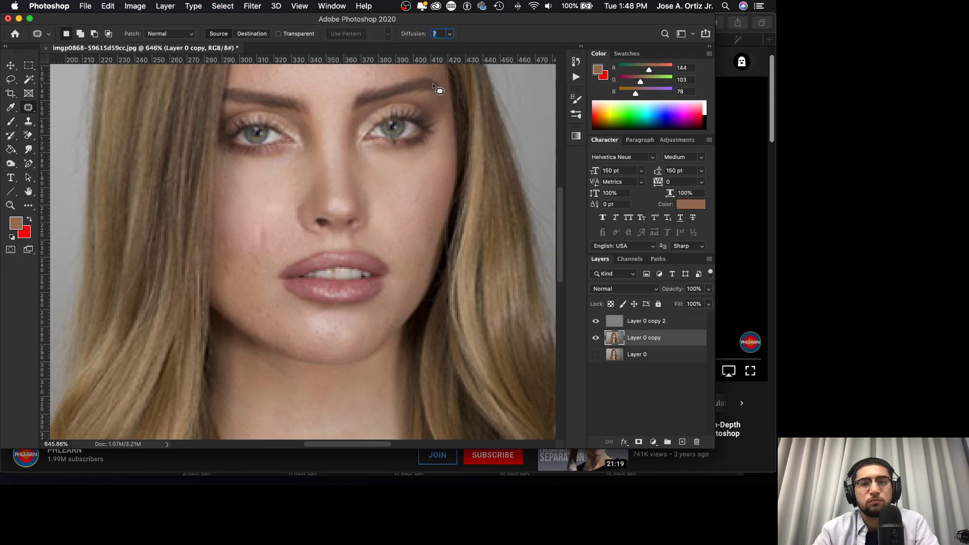
# Step: Patch the reddish mark on the image-left cheek and an area of the lower cheek with nearby skin, clearing each selection
pyautogui.moveTo(246, 229)
pyautogui.mouseDown()
pyautogui.moveTo(272, 252)
pyautogui.moveTo(268, 221)
pyautogui.moveTo(255, 213)
pyautogui.moveTo(257, 186)
pyautogui.moveTo(302, 188)
pyautogui.moveTo(244, 185)
pyautogui.moveTo(263, 203)
pyautogui.mouseUp()
pyautogui.press('super+d')
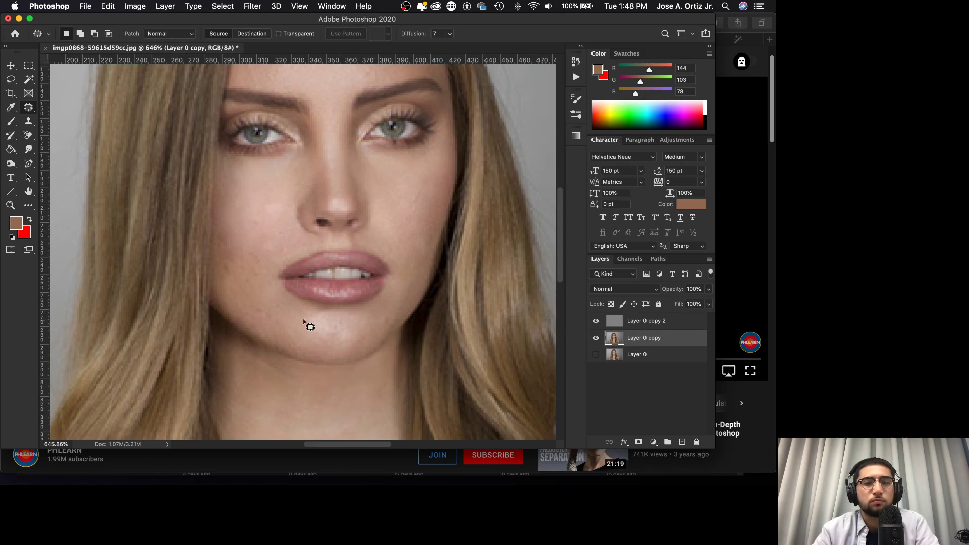
pyautogui.moveTo(230, 263)
pyautogui.mouseDown()
pyautogui.moveTo(229, 284)
pyautogui.moveTo(231, 263)
pyautogui.moveTo(259, 319)
pyautogui.mouseUp()
pyautogui.press('super+d')
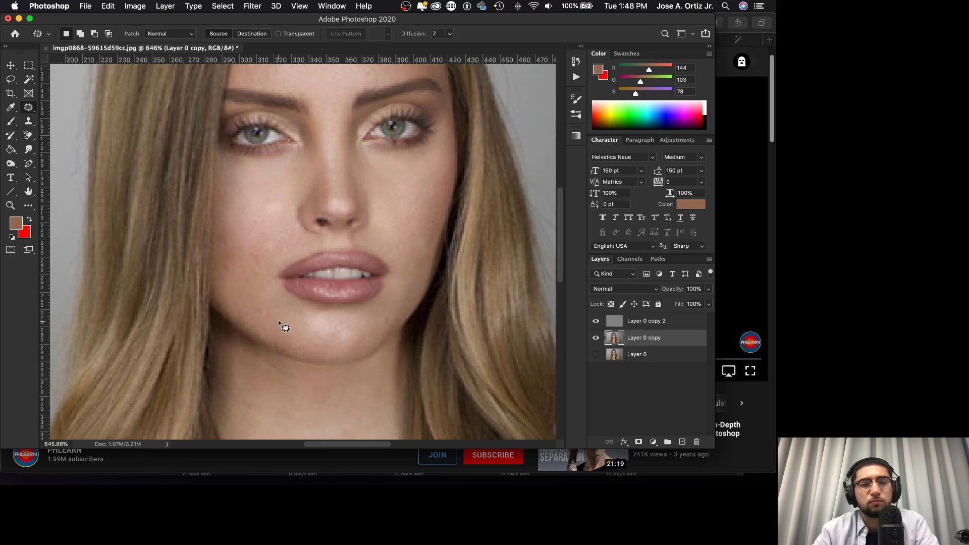
# Step: Patch the image-left lower cheek near the face edge and the cheek above the mouth corner, clearing each selection
pyautogui.moveTo(221, 273)
pyautogui.mouseDown()
pyautogui.moveTo(246, 292)
pyautogui.moveTo(246, 269)
pyautogui.moveTo(266, 251)
pyautogui.moveTo(256, 242)
pyautogui.moveTo(262, 298)
pyautogui.mouseUp()
pyautogui.press('super+d')
pyautogui.moveTo(257, 255)
pyautogui.mouseDown()
pyautogui.moveTo(271, 223)
pyautogui.moveTo(264, 237)
pyautogui.moveTo(274, 237)
pyautogui.moveTo(264, 211)
pyautogui.mouseUp()
pyautogui.press('super+d')
pyautogui.press('super+d')
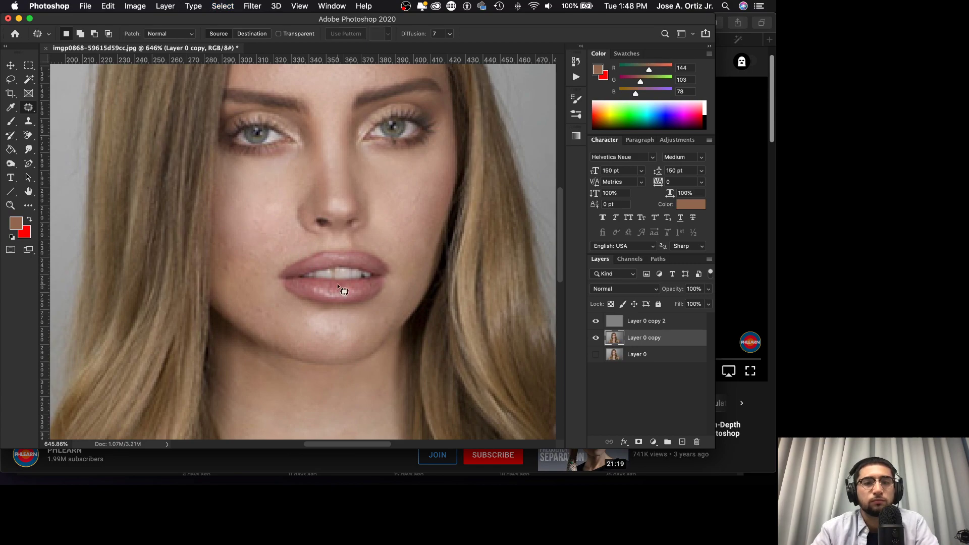
# Step: Compare the history states before the recent cheek patches and before the earlier patch work with the retouched skin
pyautogui.click(576, 63)
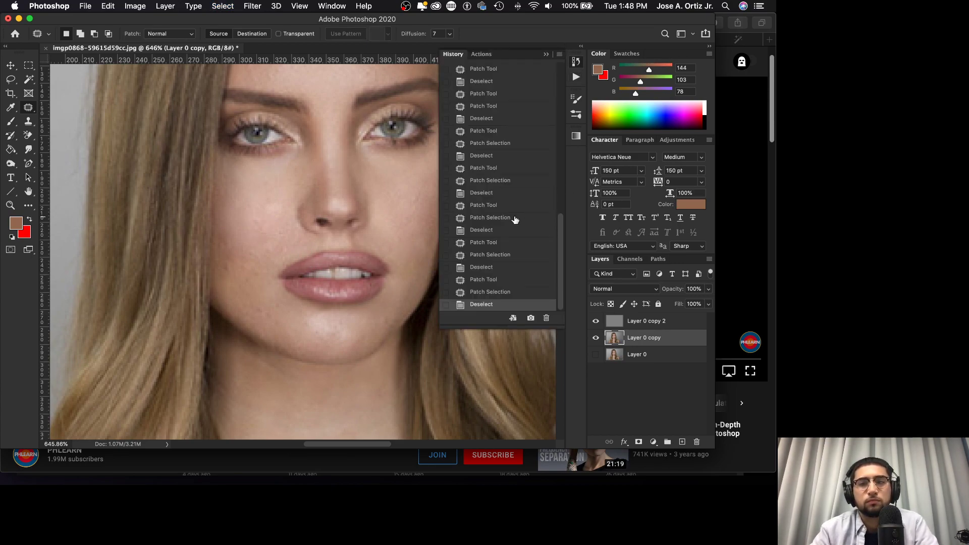
pyautogui.click(493, 133)
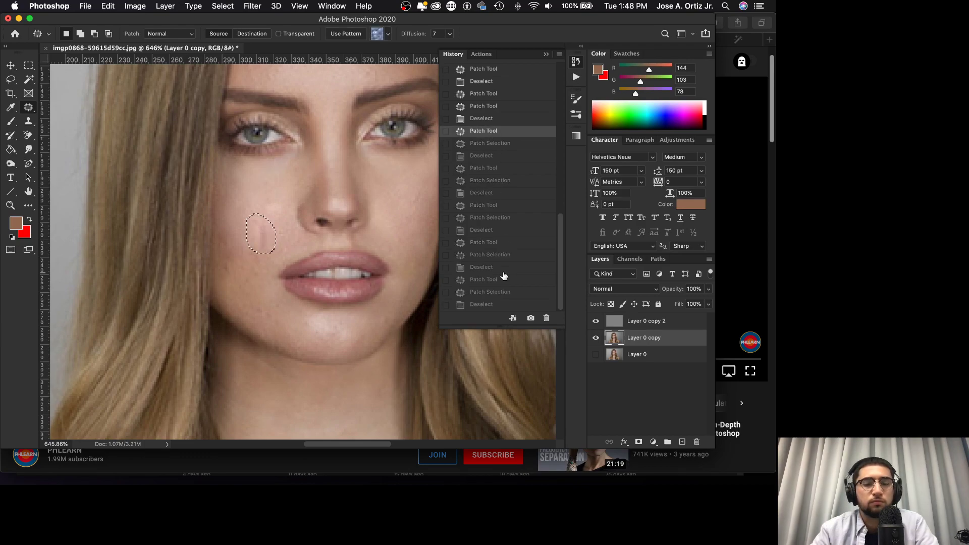
pyautogui.click(504, 304)
pyautogui.scroll(10, 487, 141)
pyautogui.scroll(-1, 494, 141)
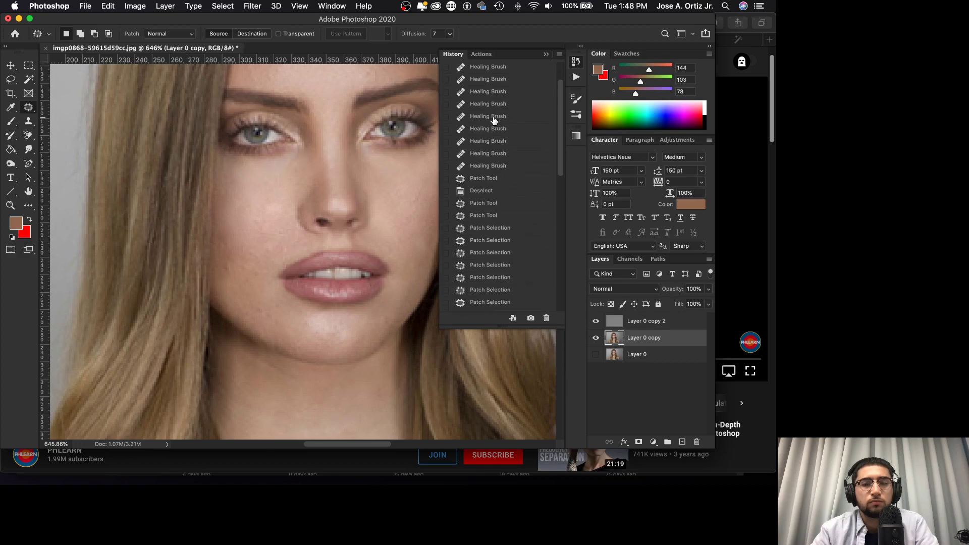
pyautogui.click(489, 153)
pyautogui.scroll(-5, 516, 202)
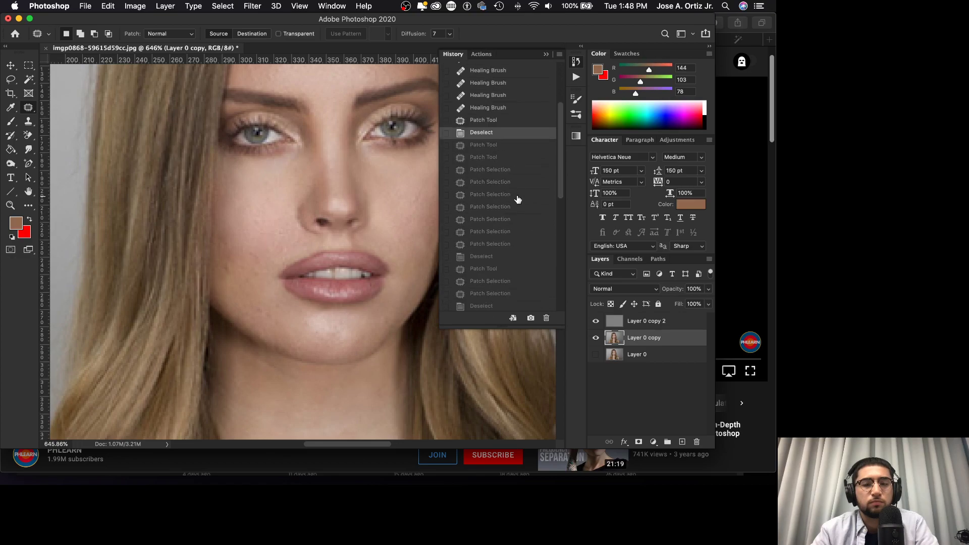
pyautogui.click(493, 304)
# Step: Compare an early Patch Tool history state with the retouched face and leave the latest state active
pyautogui.hscroll(5, 433, 252)
pyautogui.hscroll(-5, 434, 255)
pyautogui.scroll(5, 534, 175)
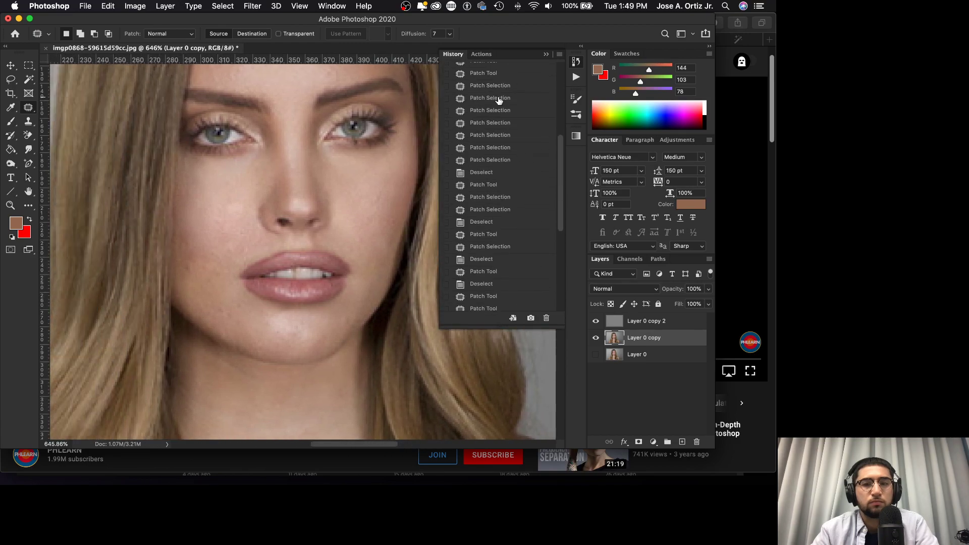
pyautogui.scroll(2, 501, 93)
pyautogui.click(495, 77)
pyautogui.scroll(-10, 519, 227)
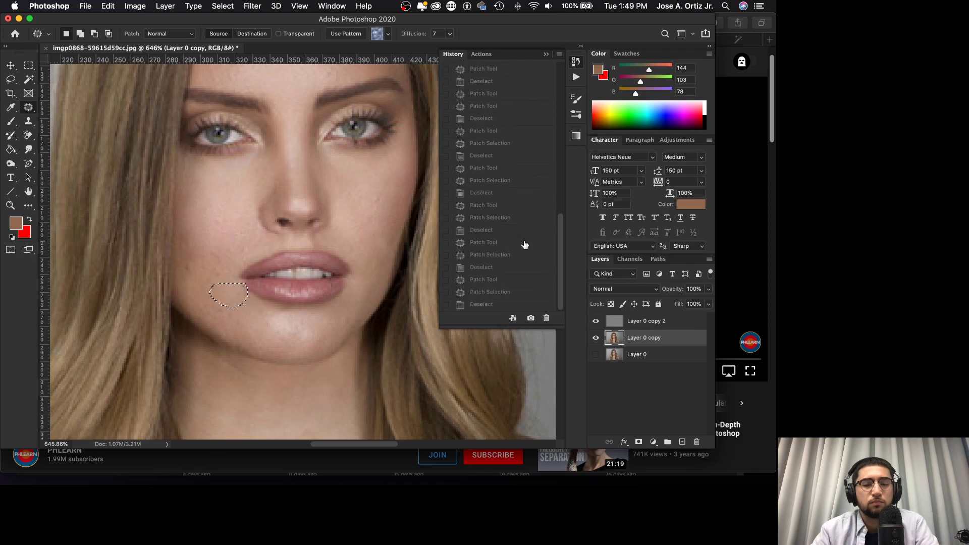
pyautogui.click(505, 305)
# Step: Swap the foreground and background colors, patch the image-left cheek beside the nose with nearby skin, and clear the selection
pyautogui.press('x')
pyautogui.moveTo(235, 193)
pyautogui.mouseDown()
pyautogui.moveTo(213, 203)
pyautogui.moveTo(216, 235)
pyautogui.moveTo(244, 218)
pyautogui.moveTo(237, 194)
pyautogui.mouseUp()
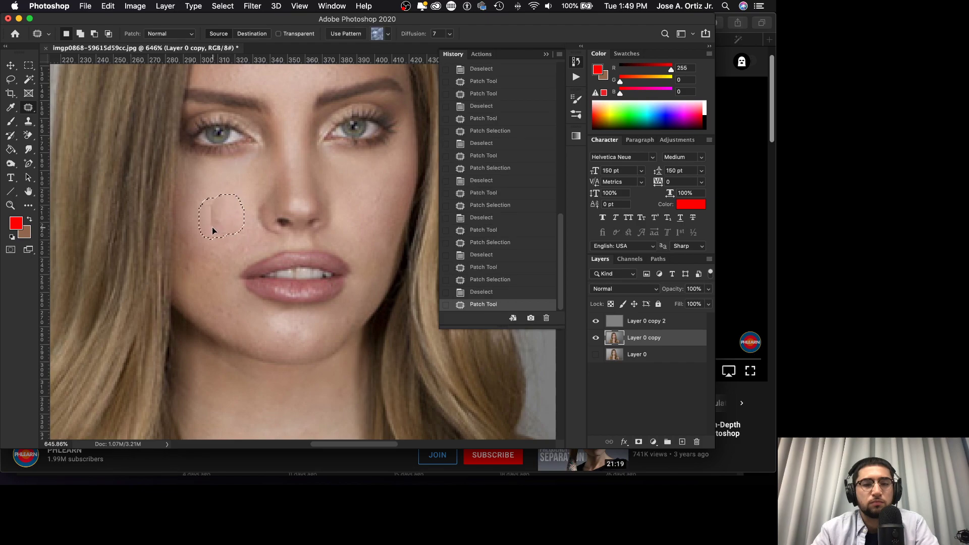
pyautogui.moveTo(210, 228); pyautogui.dragTo(244, 240)
pyautogui.press('super+d')
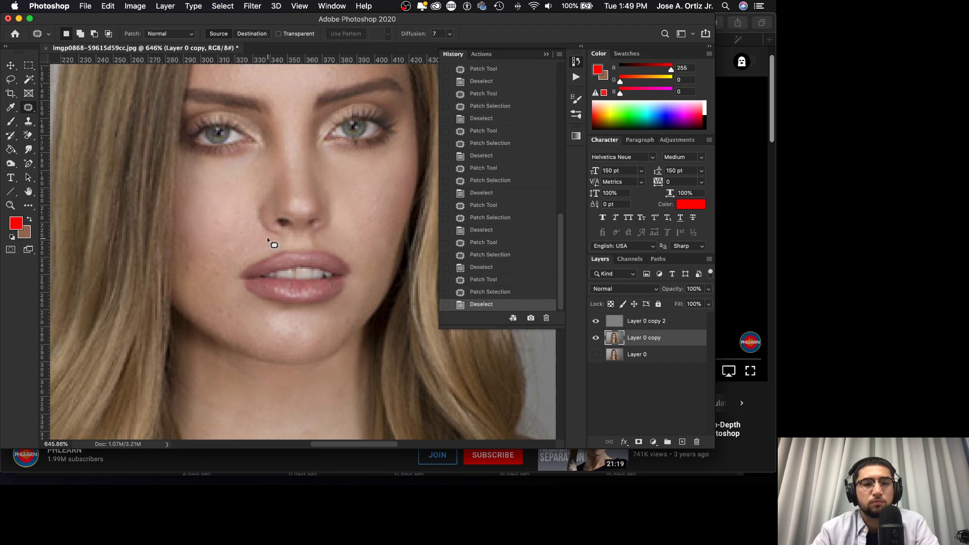
# Step: Patch a blemish on the forehead just above the inner end of the image-right eyebrow and clear the selection
pyautogui.scroll(3, 353, 211)
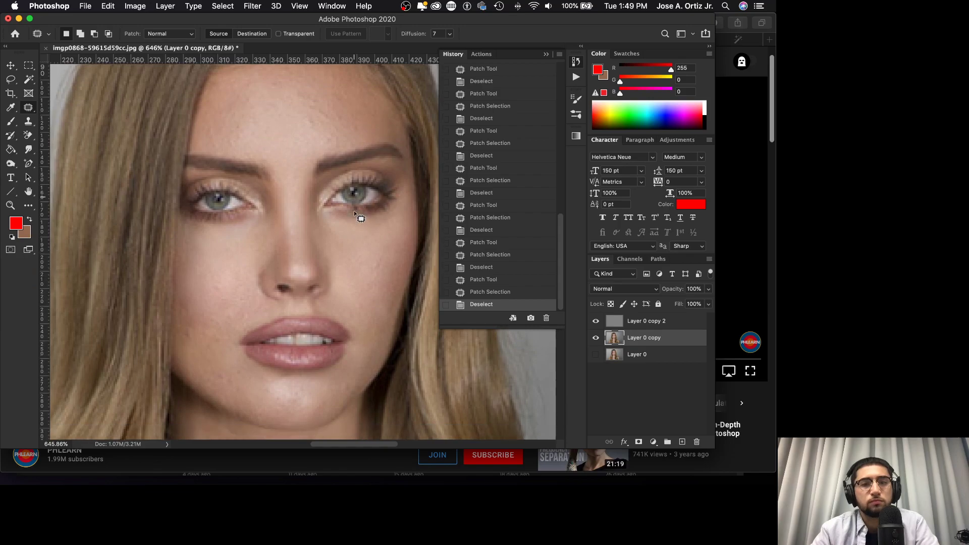
pyautogui.scroll(-5, 354, 210)
pyautogui.scroll(8, 354, 211)
pyautogui.scroll(-3, 354, 214)
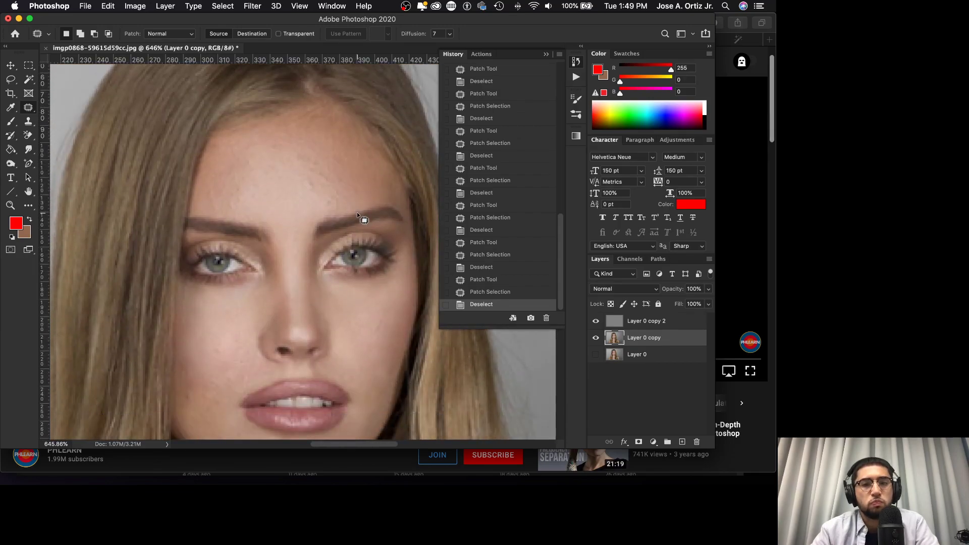
pyautogui.moveTo(317, 190)
pyautogui.mouseDown()
pyautogui.moveTo(296, 193)
pyautogui.moveTo(319, 190)
pyautogui.moveTo(311, 181)
pyautogui.moveTo(338, 186)
pyautogui.moveTo(290, 206)
pyautogui.moveTo(317, 177)
pyautogui.moveTo(302, 194)
pyautogui.mouseUp()
pyautogui.press('super+d')
pyautogui.press('super+d')
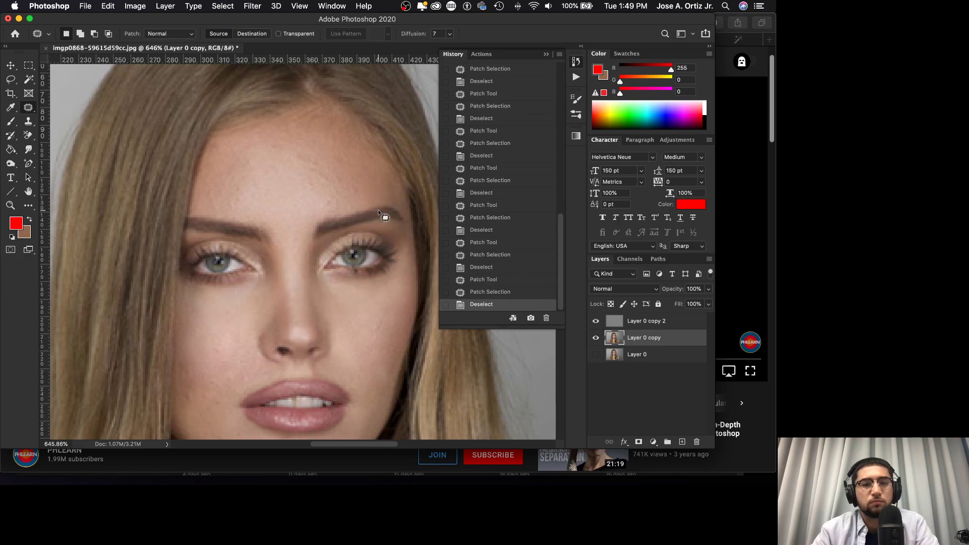
# Step: Patch another spot slightly higher on the forehead, clear the selection, and zoom out to the whole portrait
pyautogui.moveTo(316, 176)
pyautogui.mouseDown()
pyautogui.moveTo(289, 191)
pyautogui.moveTo(263, 187)
pyautogui.moveTo(306, 193)
pyautogui.moveTo(301, 177)
pyautogui.moveTo(328, 167)
pyautogui.moveTo(324, 182)
pyautogui.moveTo(356, 195)
pyautogui.moveTo(349, 211)
pyautogui.moveTo(320, 218)
pyautogui.mouseUp()
pyautogui.press('super+d')
pyautogui.press('super+d')
pyautogui.press('z')
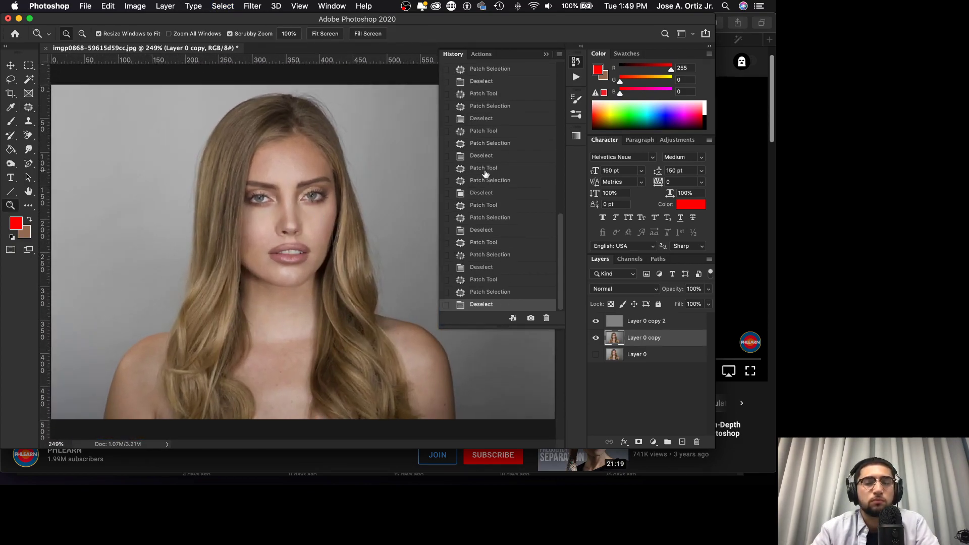
# Step: Compare the portrait at earlier patching history states with the final Deselect state, leaving that final state active
pyautogui.click(485, 155)
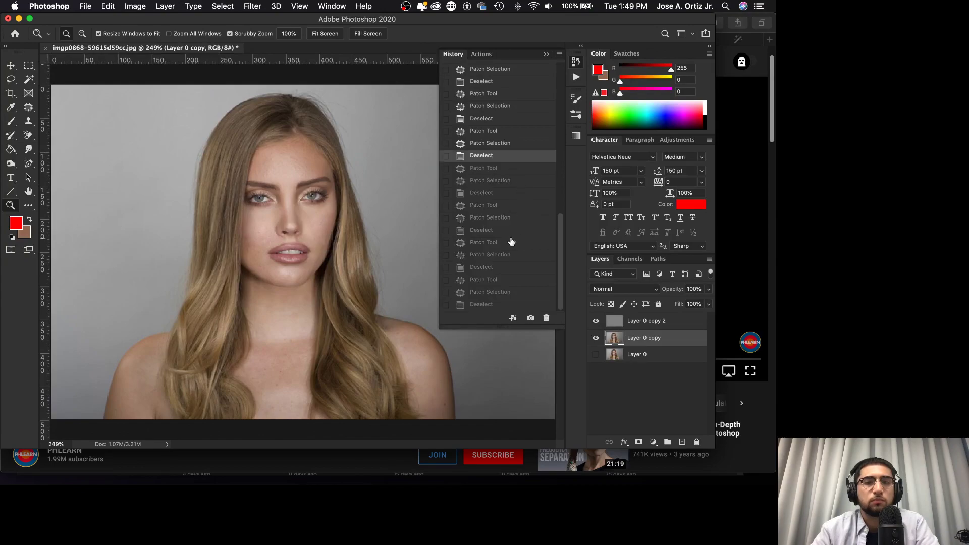
pyautogui.click(492, 292)
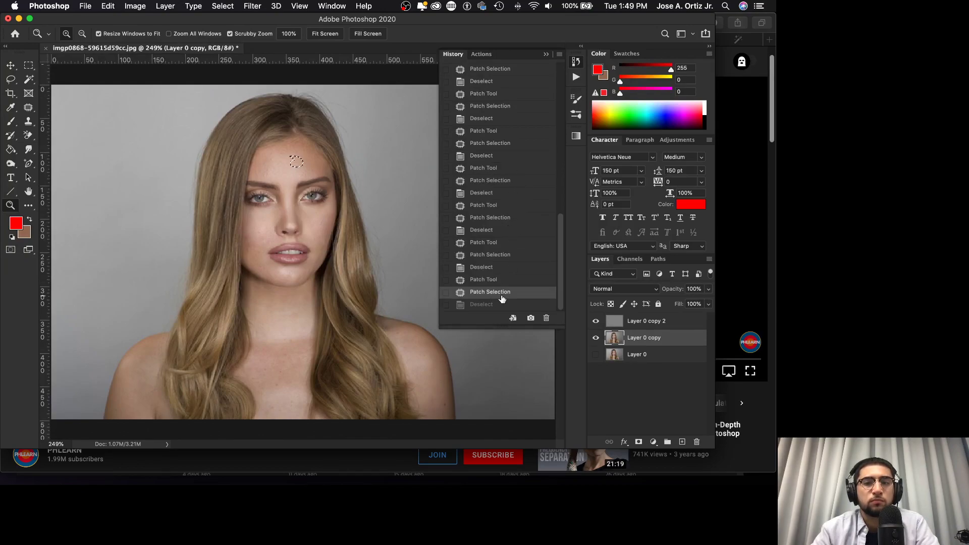
pyautogui.click(503, 305)
pyautogui.click(492, 143)
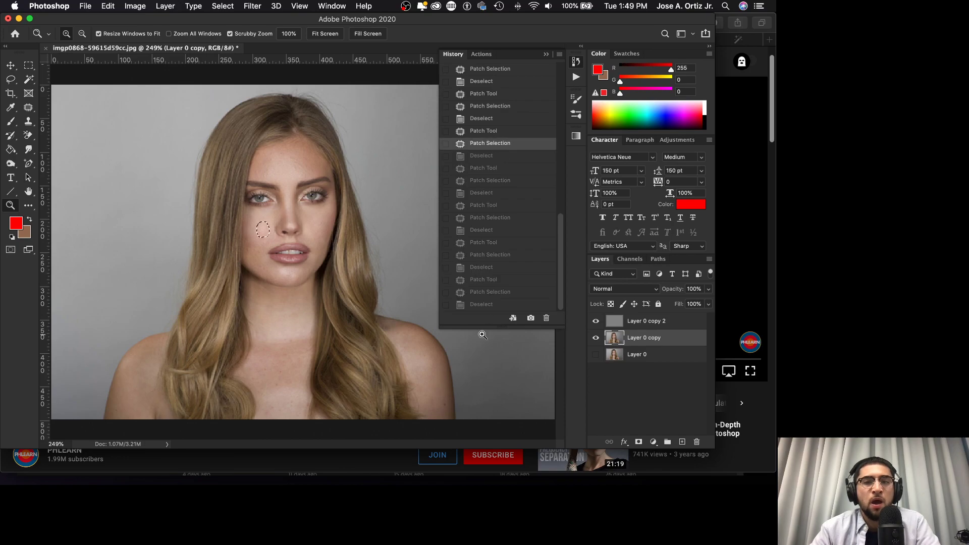
pyautogui.click(484, 305)
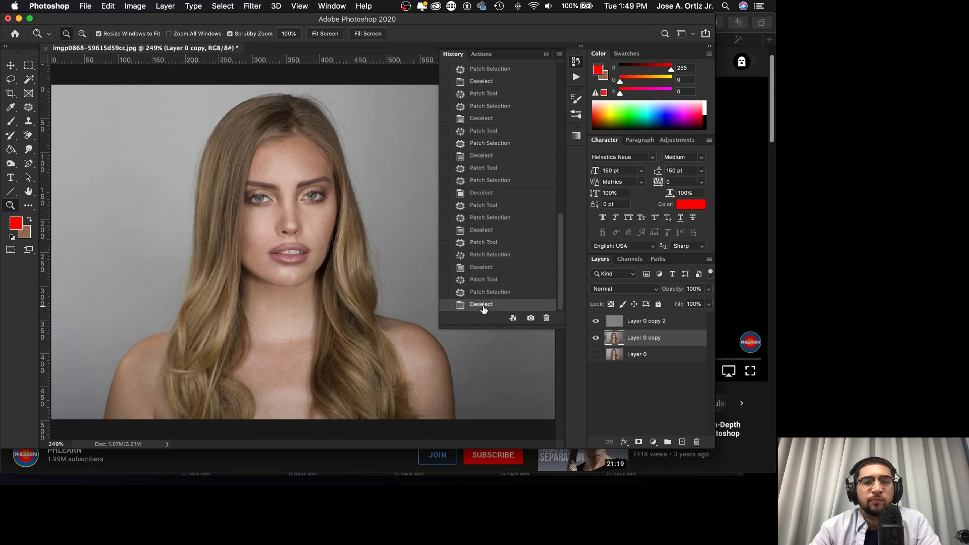
pyautogui.click(548, 55)
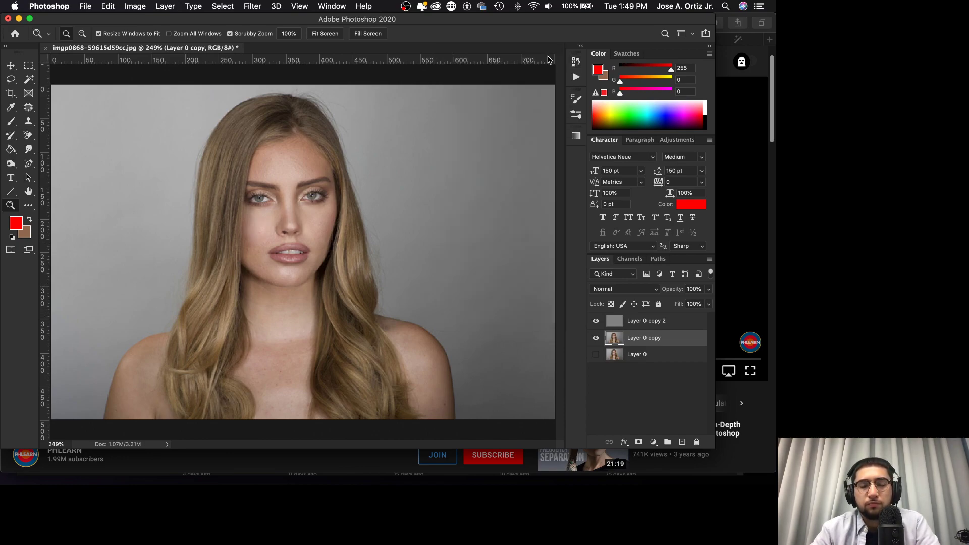
# Step: Activate the Move tool and deselect all layers, keeping the whole portrait in view
pyautogui.scroll(2, 275, 222)
pyautogui.scroll(-5, 273, 234)
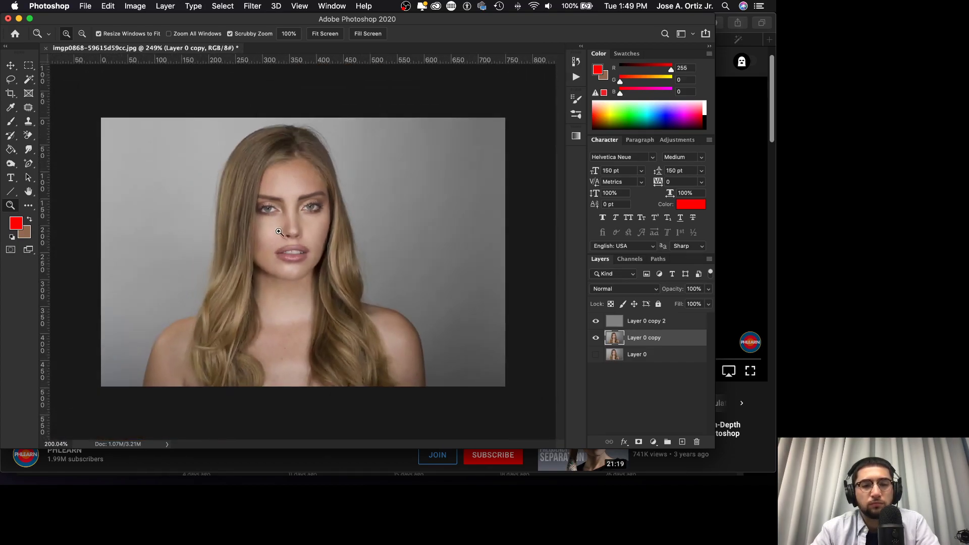
pyautogui.press('v')
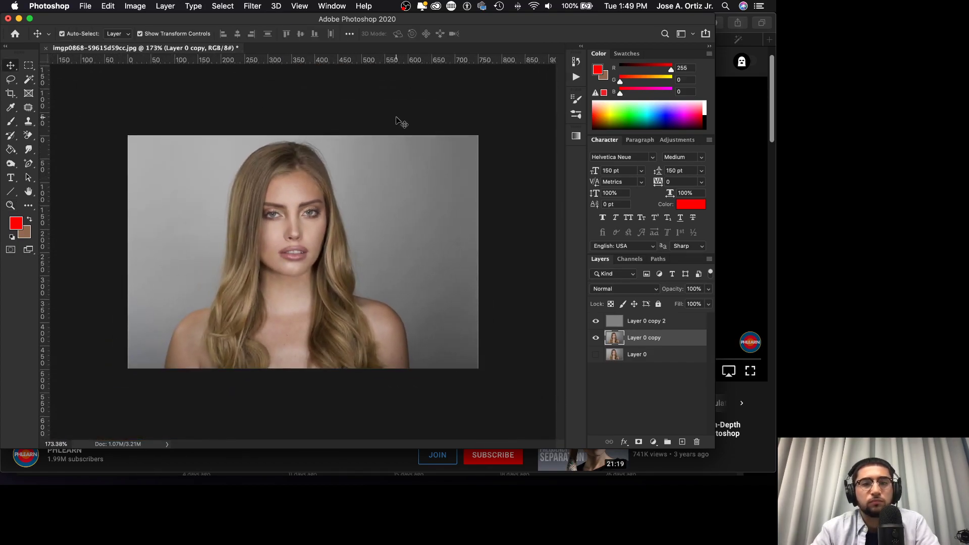
pyautogui.click(396, 118)
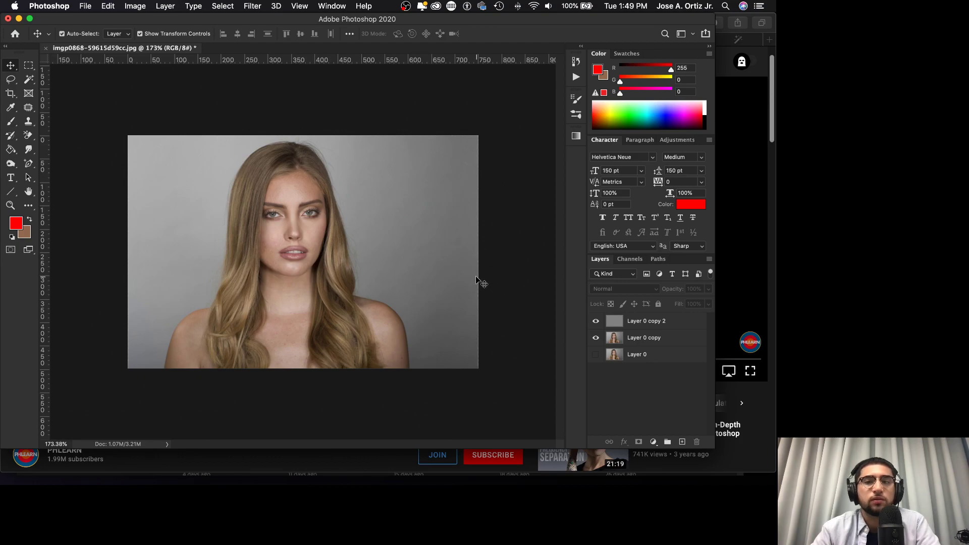
pyautogui.press('z')
pyautogui.moveTo(354, 288); pyautogui.dragTo(347, 292)
pyautogui.press('v')
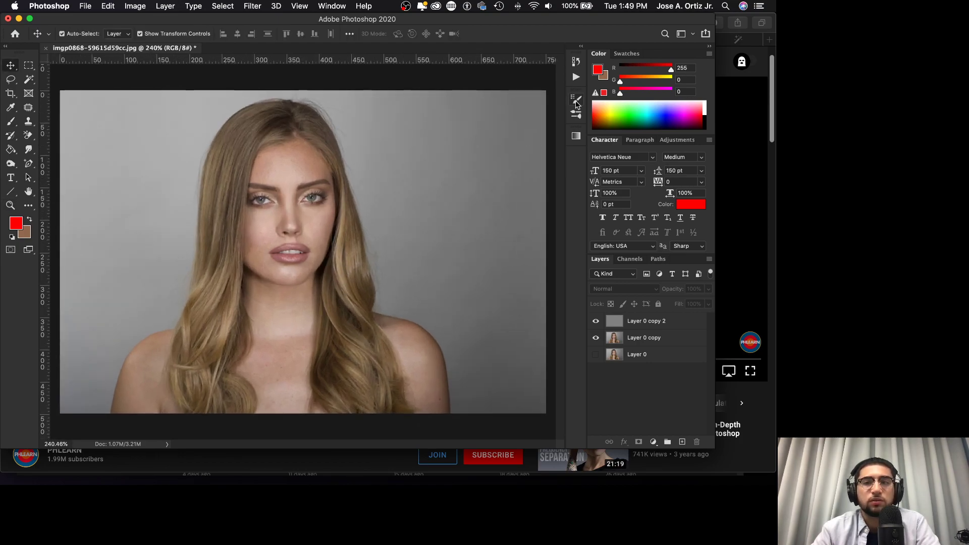
# Step: Revert the image to the first Patch Selection state listed in the history and clear the selection
pyautogui.click(577, 62)
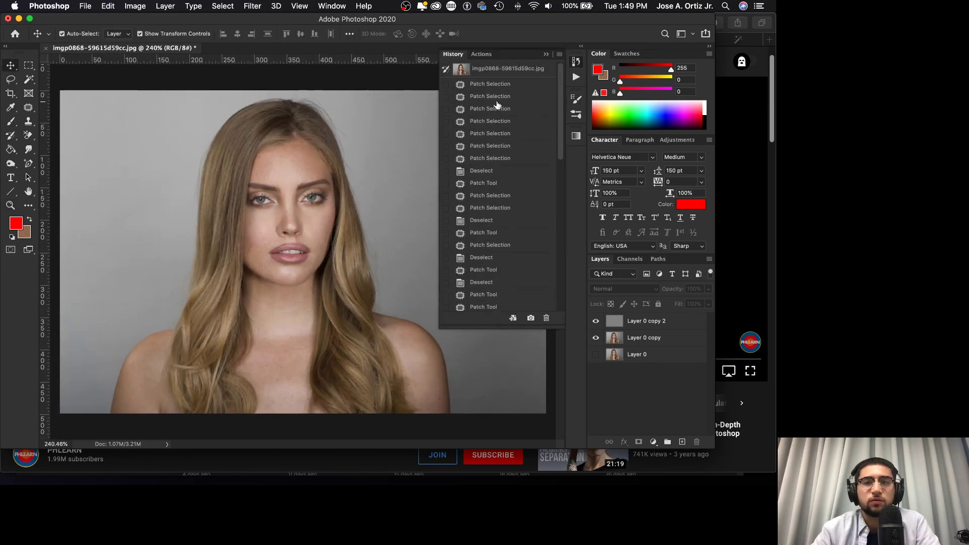
pyautogui.click(499, 85)
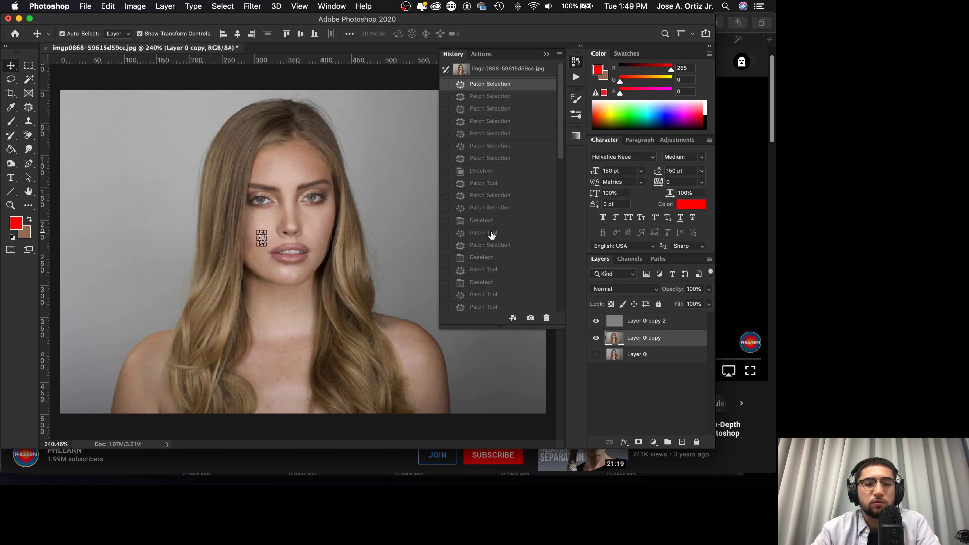
pyautogui.hotkey('ctrl', 'd')
pyautogui.click(546, 54)
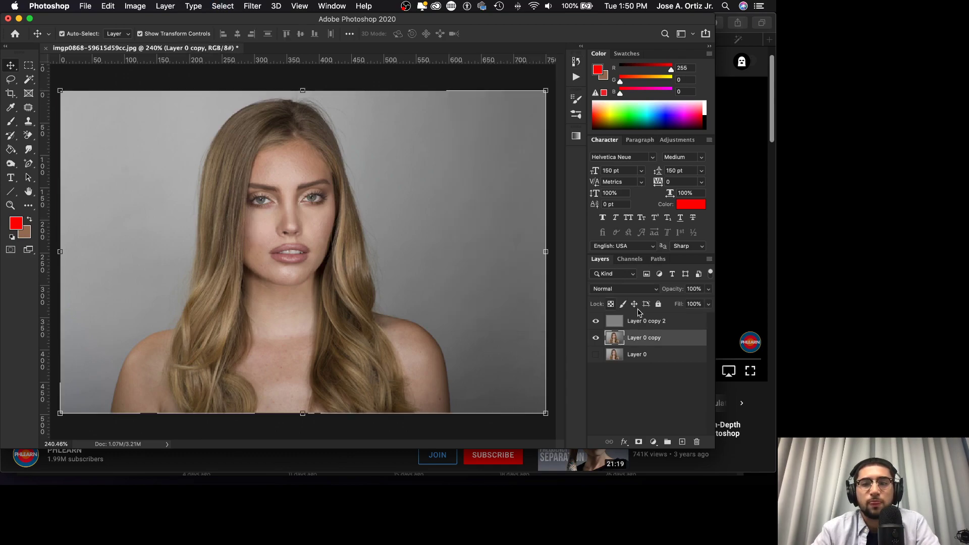
# Step: Merge Layer 0 copy and Layer 0 copy 2 into a single layer
pyautogui.keyDown('shift'); pyautogui.click(666, 323); pyautogui.keyUp('shift')
pyautogui.rightClick(676, 328)
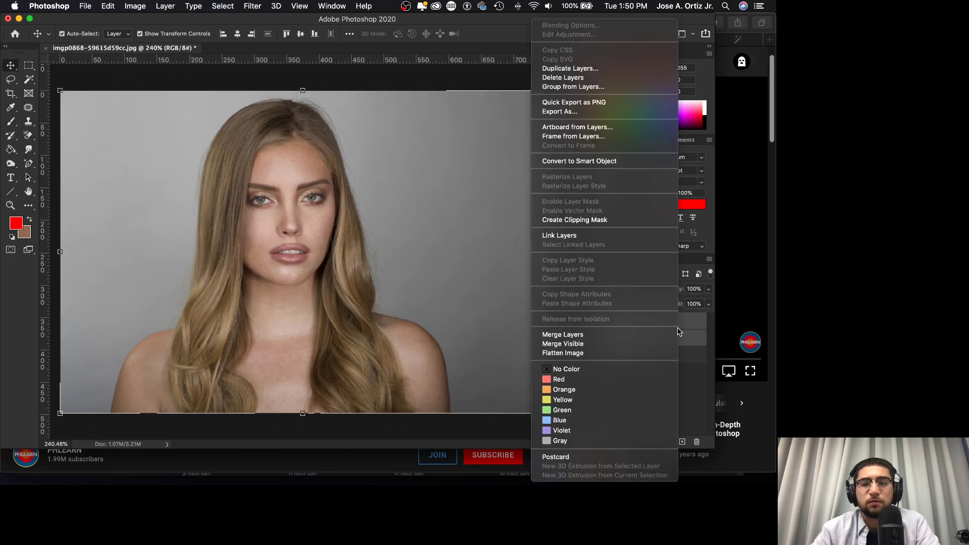
pyautogui.click(603, 334)
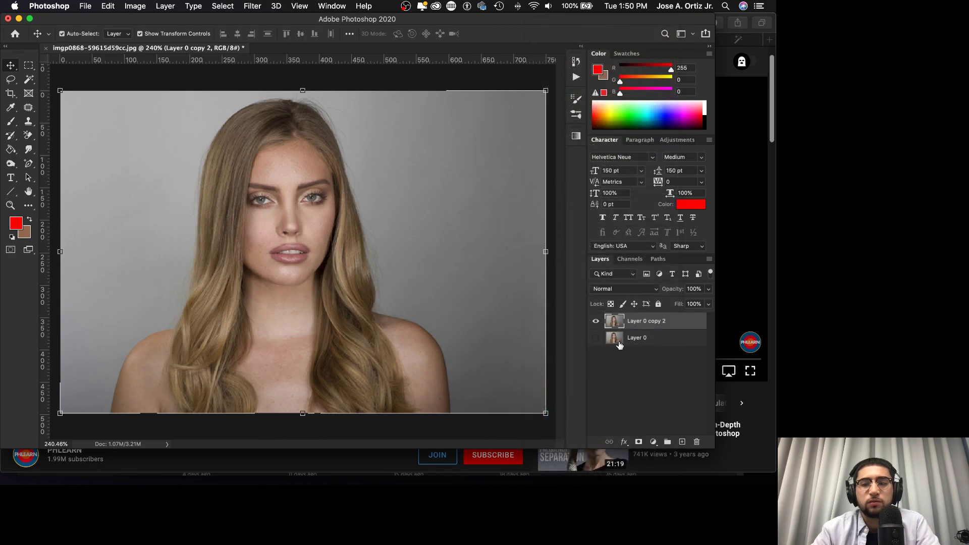
# Step: Show Layer 0 and repeatedly toggle the visibility of Layer 0 copy 2 to compare the original and retouched skin, leaving both layers visible
pyautogui.click(596, 321)
pyautogui.click(596, 321)
pyautogui.click(596, 321)
pyautogui.click(597, 321)
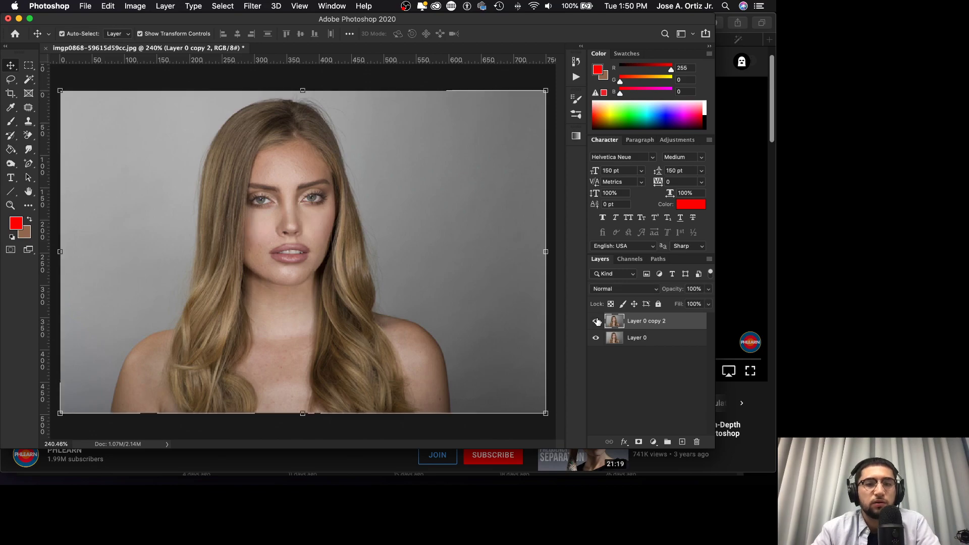
pyautogui.click(597, 321)
pyautogui.click(597, 322)
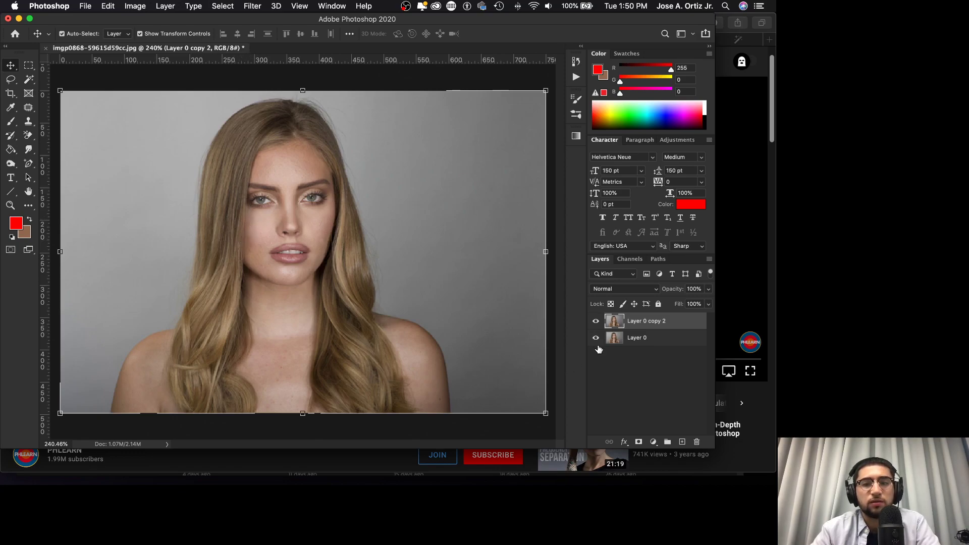
pyautogui.click(597, 321)
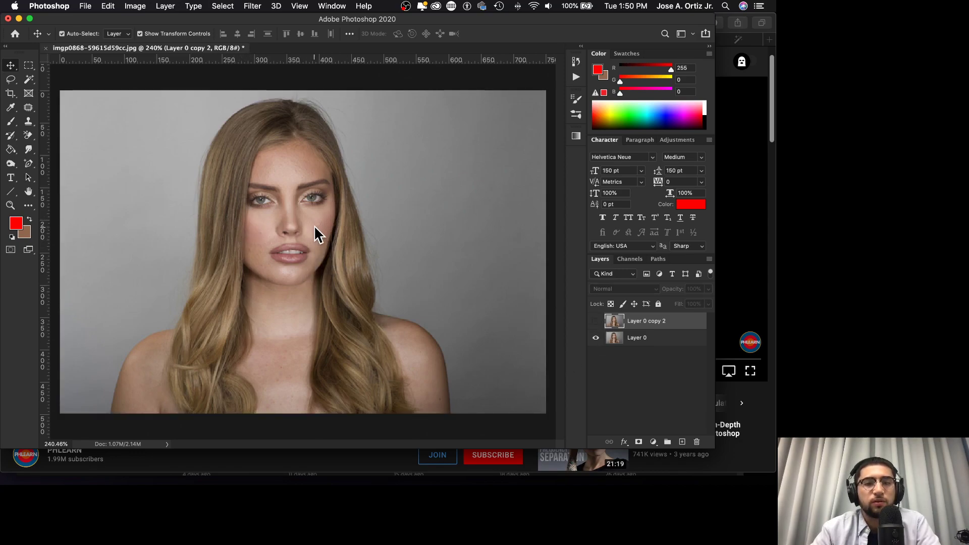
pyautogui.click(595, 321)
pyautogui.click(596, 322)
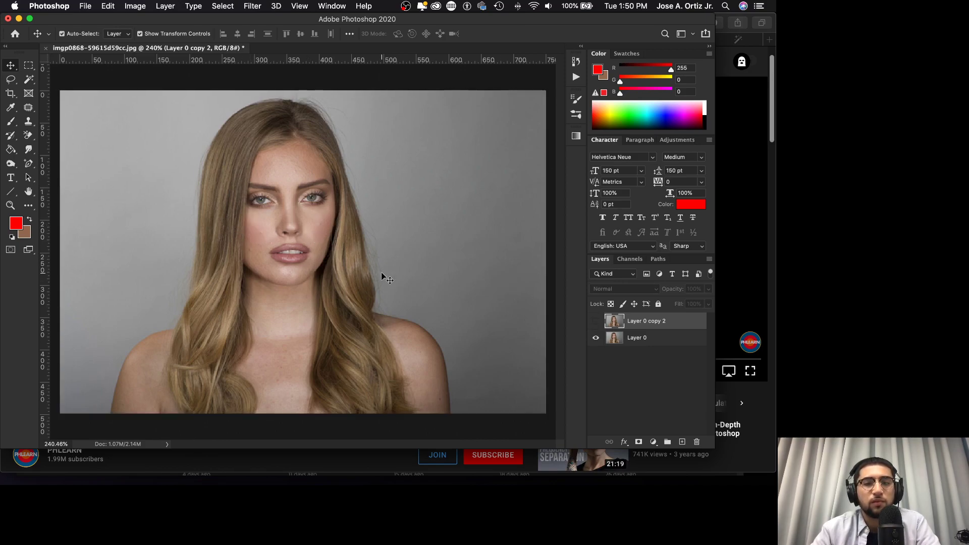
pyautogui.click(596, 322)
pyautogui.click(595, 322)
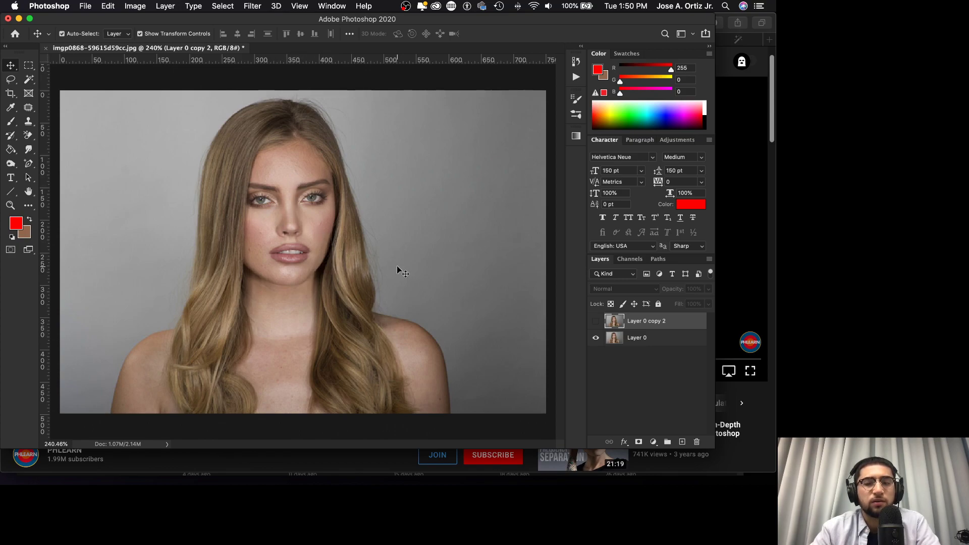
pyautogui.click(597, 321)
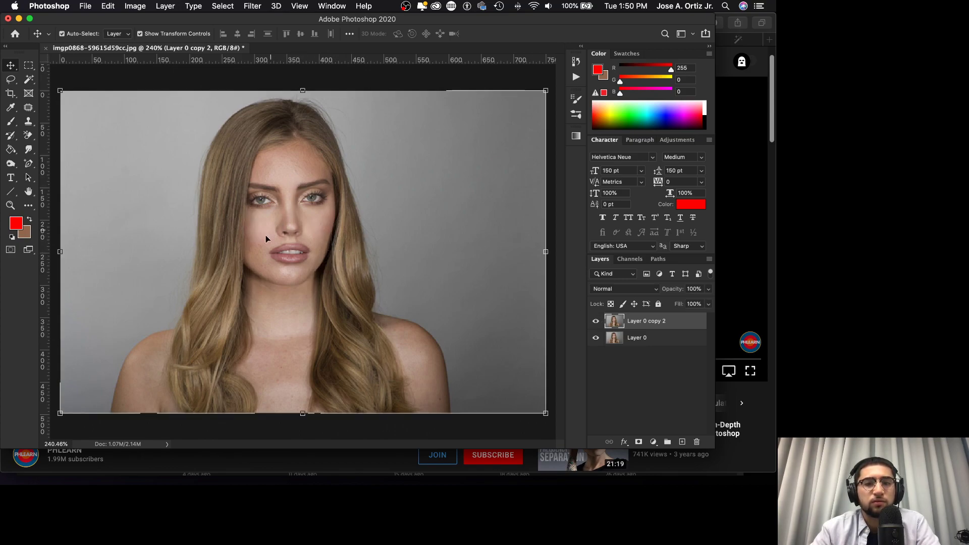
pyautogui.click(595, 323)
pyautogui.click(597, 324)
pyautogui.click(597, 324)
pyautogui.click(598, 325)
pyautogui.click(597, 323)
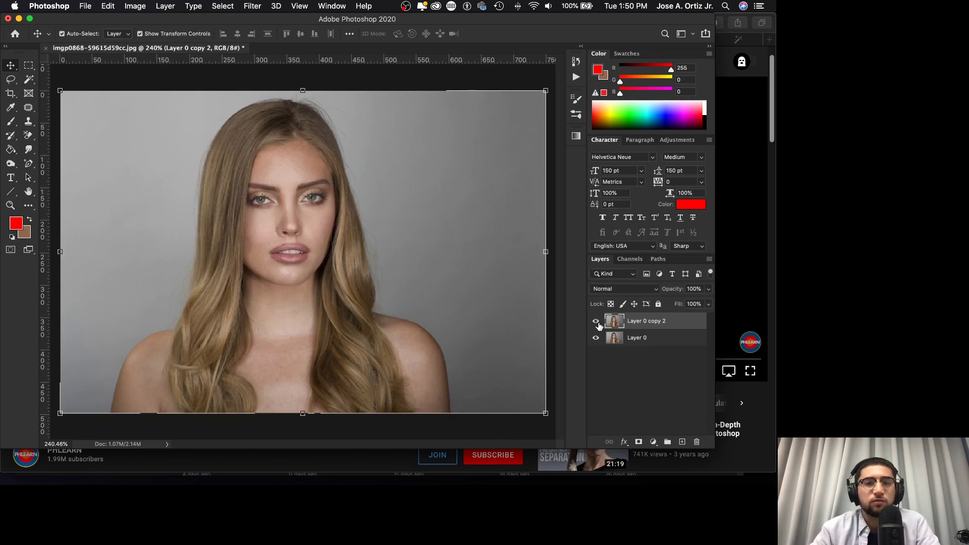
pyautogui.click(597, 324)
pyautogui.click(597, 323)
pyautogui.click(597, 323)
pyautogui.click(597, 323)
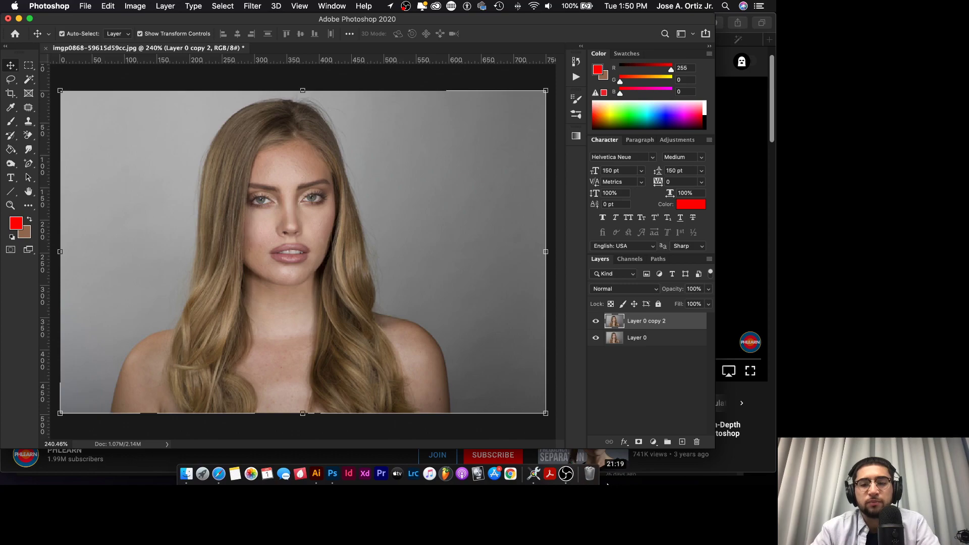
# Step: Switch to OBS and start exiting the application
pyautogui.click(566, 474)
pyautogui.click(626, 424)
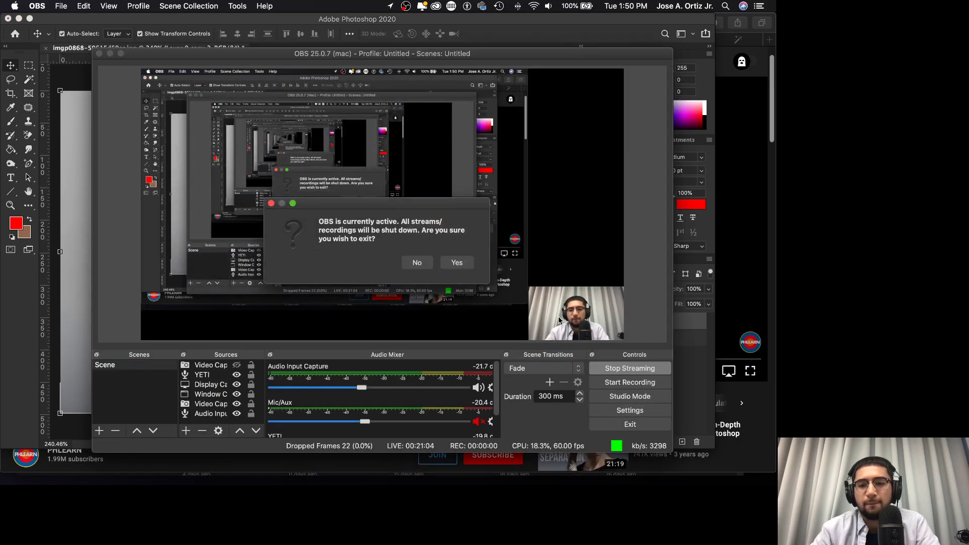